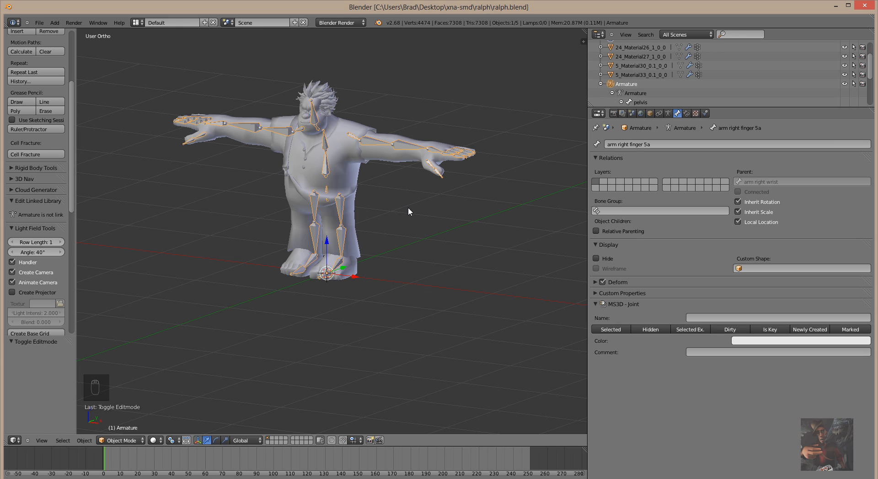
Deselect everything, select the armature and hide it, leaving only the Ralph mesh visible.
{"action": "scroll", "coordinate": [407, 207], "scroll_direction": "up", "scroll_amount": 2}
{"action": "scroll", "coordinate": [408, 207], "scroll_direction": "down", "scroll_amount": 1}
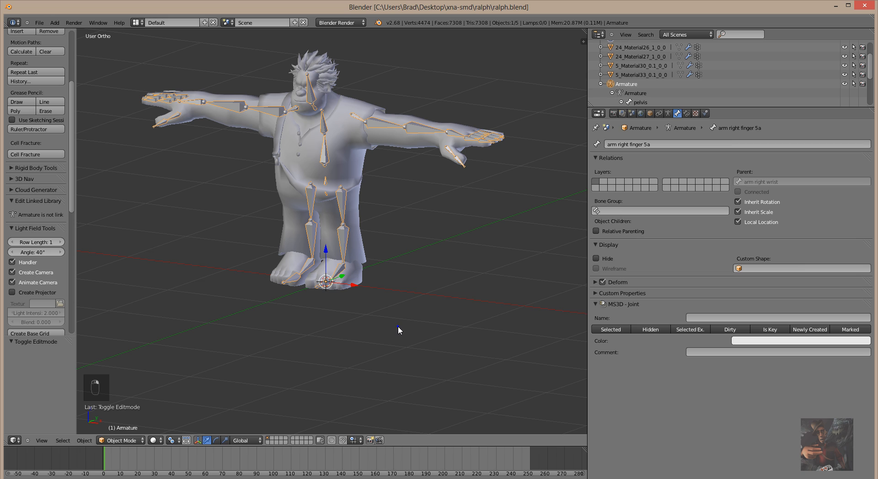
{"action": "key", "text": "a"}
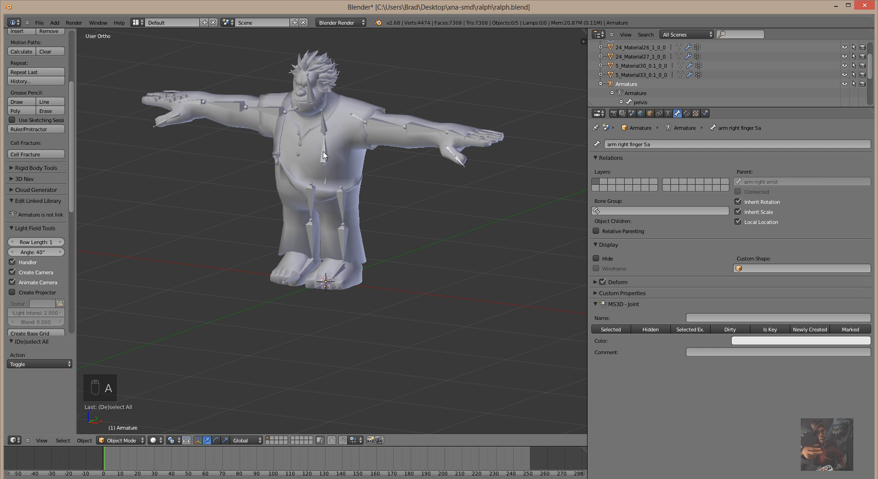
{"action": "right_click", "coordinate": [325, 157]}
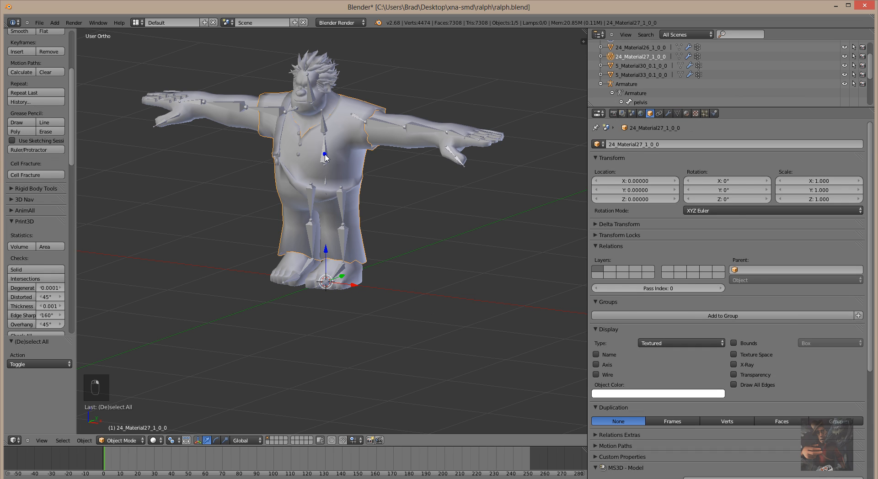
{"action": "right_click", "coordinate": [325, 157]}
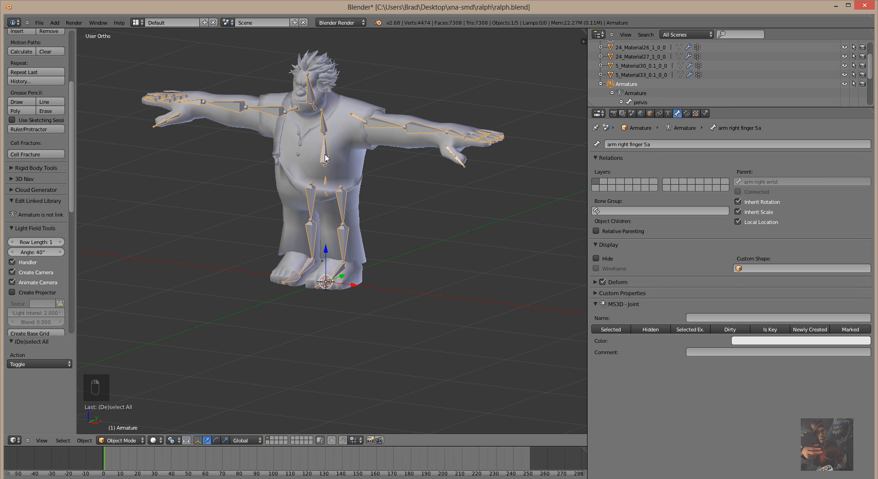
{"action": "key", "text": "h"}
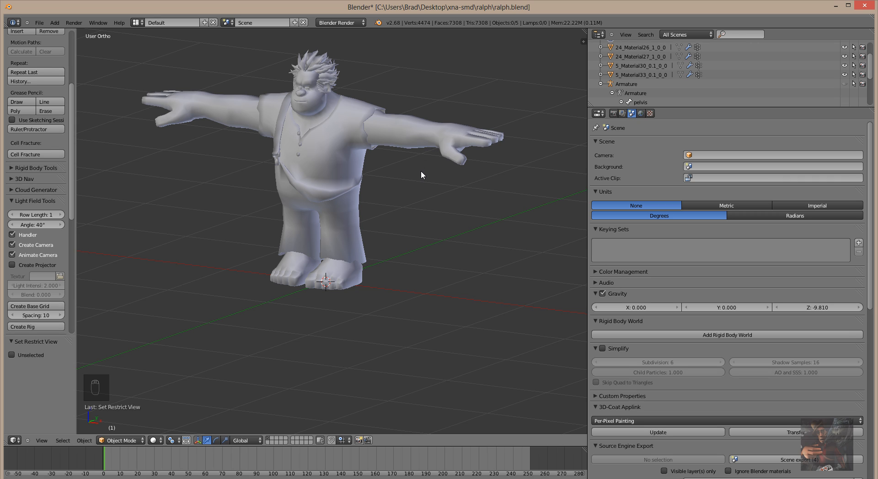
Unhide the armature, switch off its viewport visibility in the Outliner, and orbit to a front view.
{"action": "key", "text": "alt+h"}
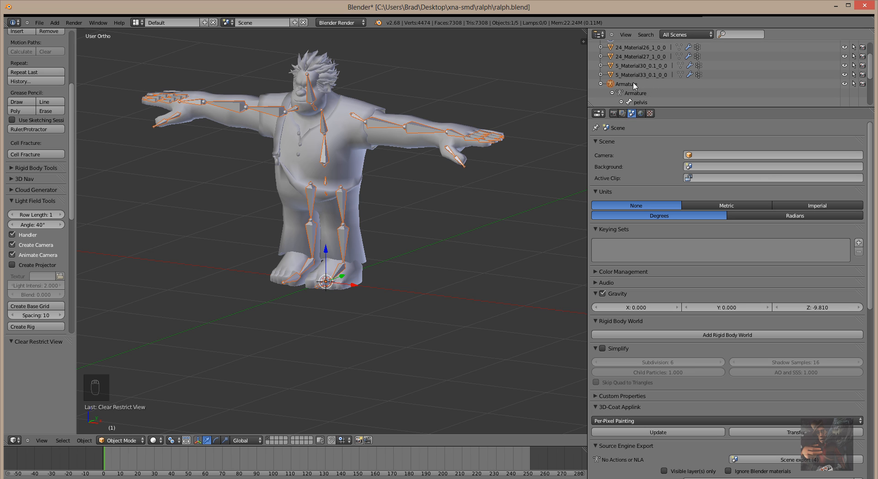
{"action": "left_click", "coordinate": [844, 85]}
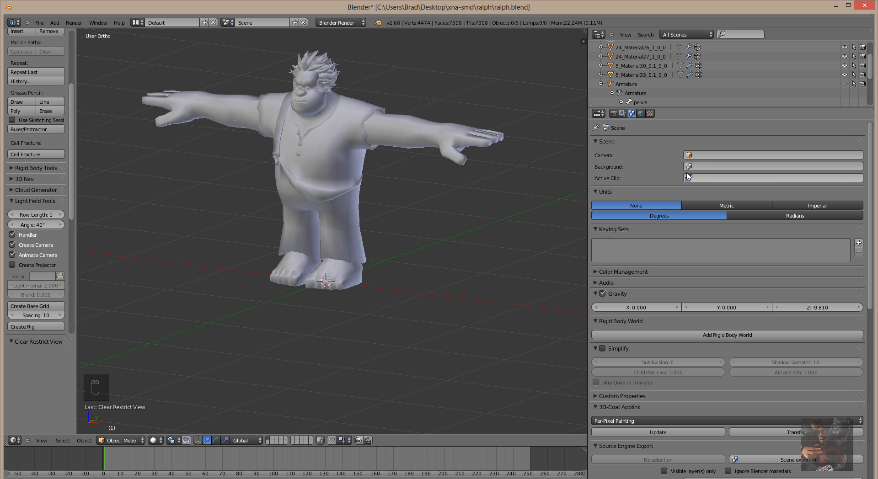
{"action": "middle_click_drag", "start_coordinate": [411, 237], "coordinate": [430, 230]}
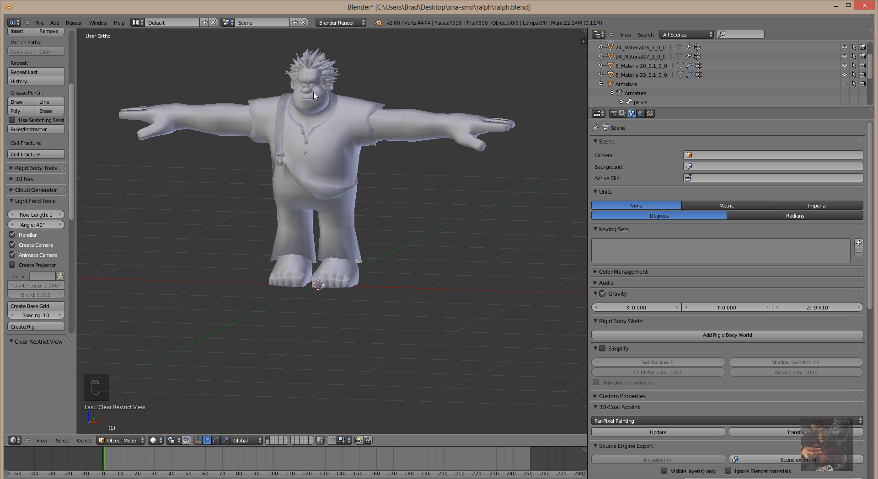
Check the clothing, body and 5_Material33_0.1_0_0 objects, finally selecting hair object 24_Material26_1_0_0.
{"action": "right_click", "coordinate": [314, 95]}
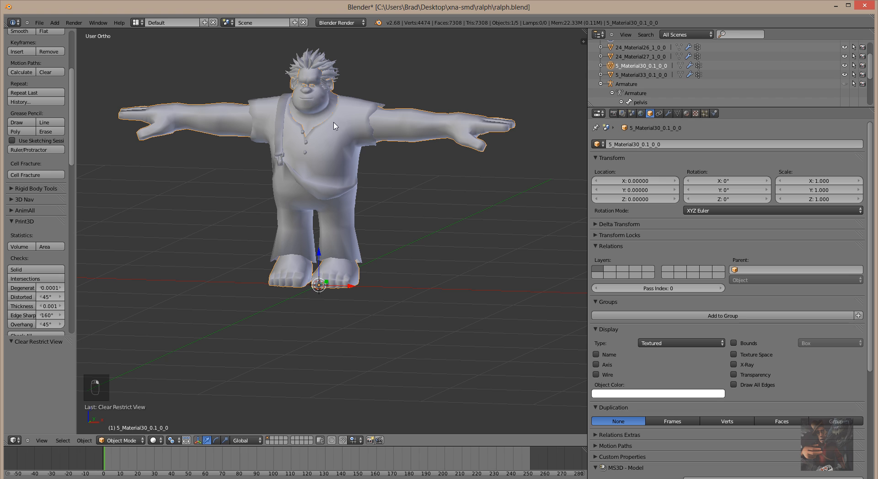
{"action": "scroll", "coordinate": [644, 73], "scroll_direction": "up", "scroll_amount": 3}
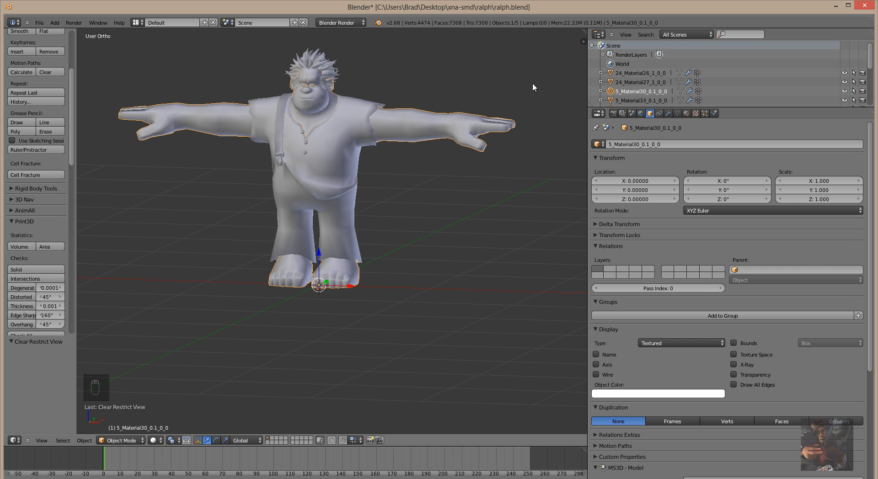
{"action": "scroll", "coordinate": [647, 85], "scroll_direction": "down", "scroll_amount": 2}
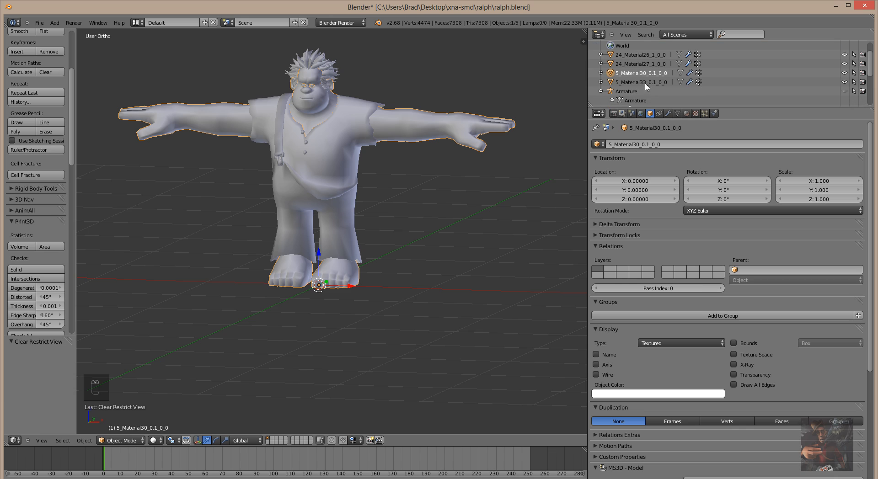
{"action": "left_click", "coordinate": [633, 55]}
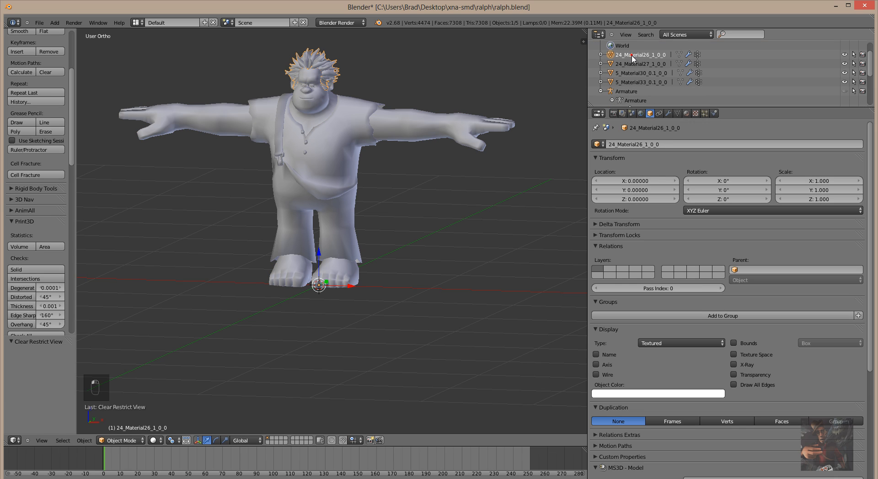
{"action": "left_click", "coordinate": [634, 64]}
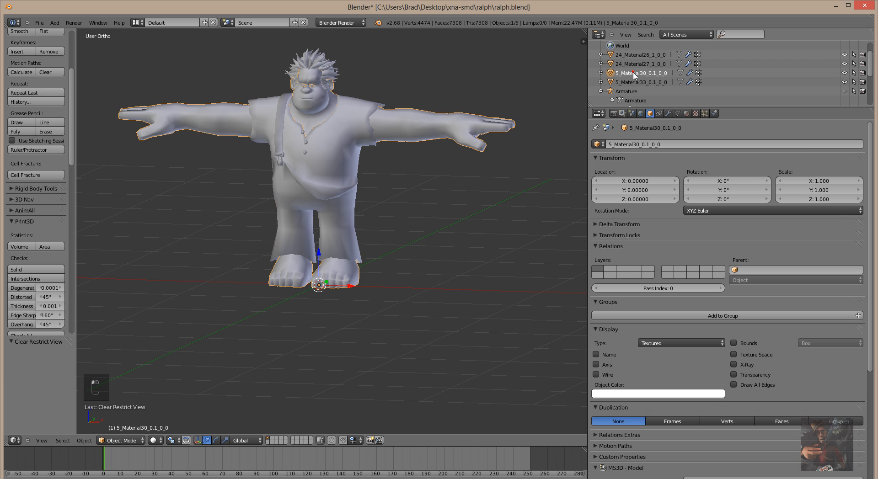
{"action": "left_click", "coordinate": [634, 82]}
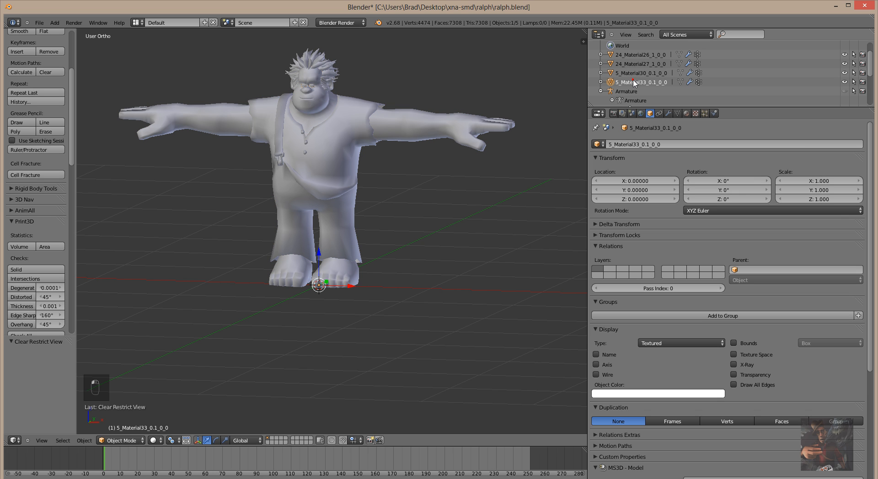
{"action": "left_click", "coordinate": [637, 55]}
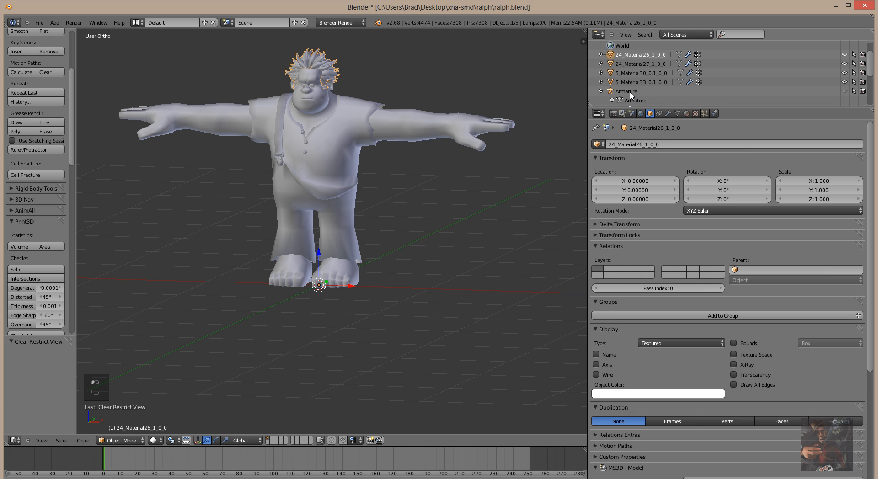
{"action": "scroll", "coordinate": [415, 213], "scroll_direction": "down", "scroll_amount": 2}
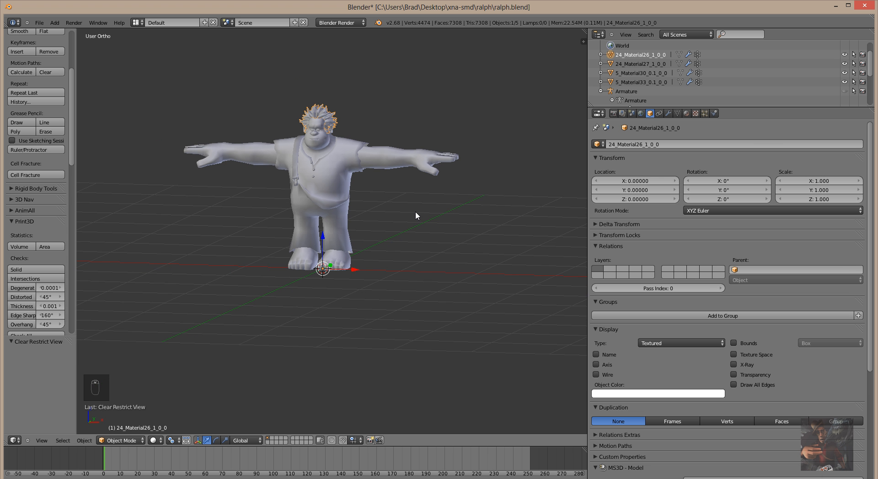
{"action": "scroll", "coordinate": [415, 212], "scroll_direction": "up", "scroll_amount": 1}
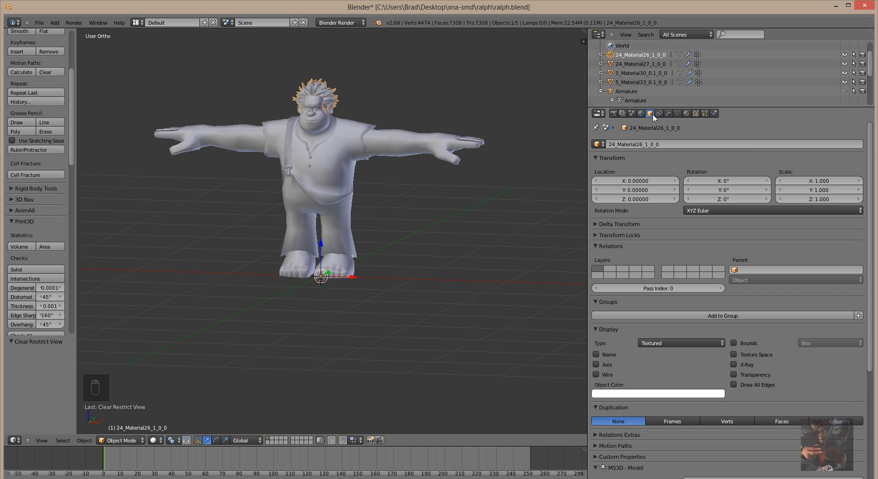
Show the hair mesh's data properties, enter Edit Mode and make 'head neck upper' the active vertex group.
{"action": "left_click", "coordinate": [677, 114]}
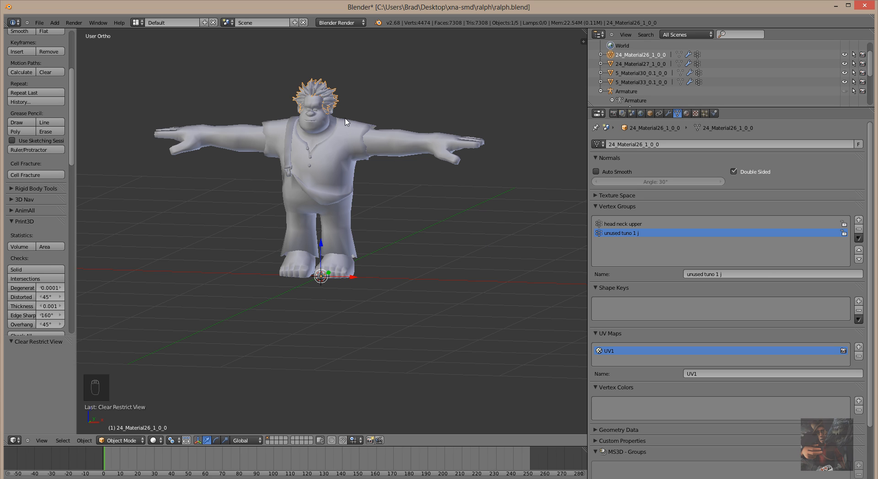
{"action": "key", "text": "Tab"}
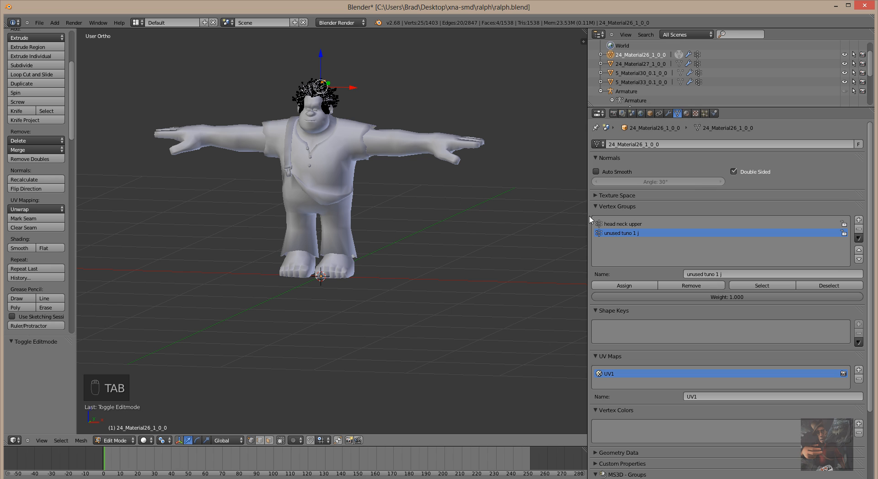
{"action": "left_click", "coordinate": [623, 224]}
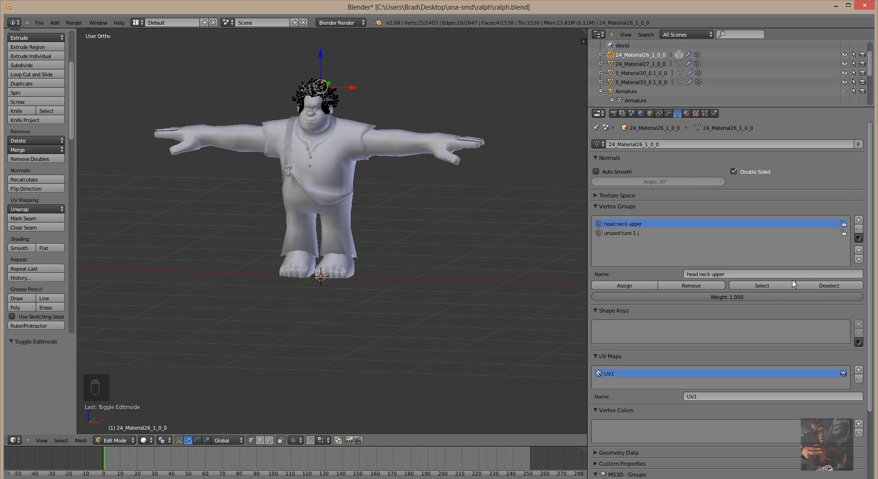
Select the head neck upper vertices, orbit to inspect them, then deselect them.
{"action": "left_click", "coordinate": [772, 289]}
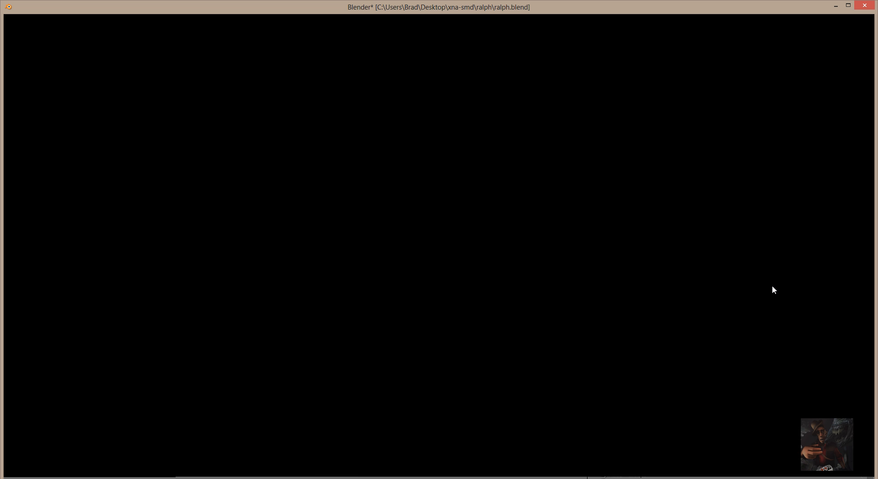
{"action": "mouse_move", "coordinate": [508, 245]}
{"action": "middle_mouse_down"}
{"action": "mouse_move", "coordinate": [437, 265]}
{"action": "mouse_move", "coordinate": [355, 253]}
{"action": "mouse_move", "coordinate": [515, 240]}
{"action": "mouse_move", "coordinate": [503, 256]}
{"action": "middle_mouse_up"}
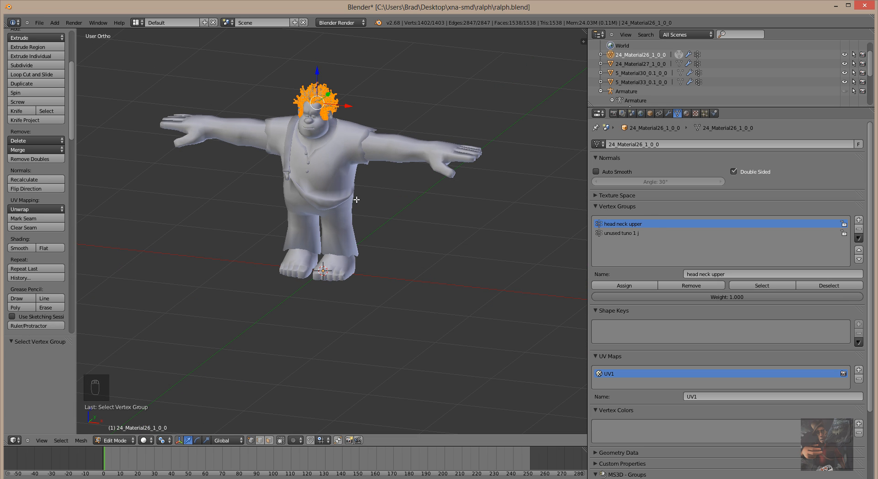
{"action": "left_click", "coordinate": [834, 286]}
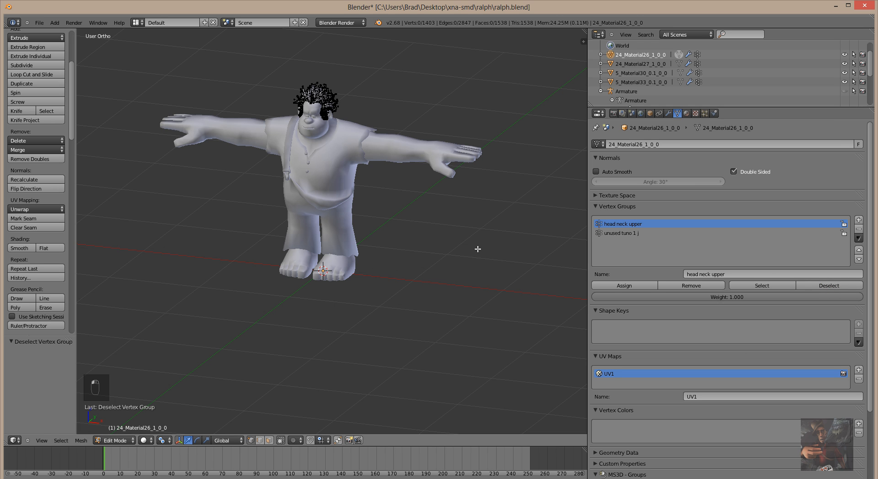
{"action": "mouse_move", "coordinate": [477, 251]}
{"action": "middle_mouse_down"}
{"action": "mouse_move", "coordinate": [424, 268]}
{"action": "mouse_move", "coordinate": [461, 252]}
{"action": "middle_mouse_up"}
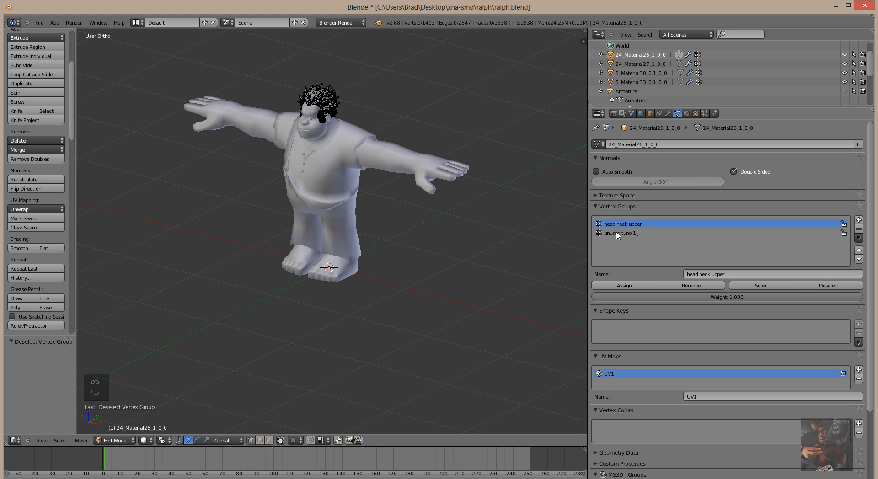
Select the unused tuno 1 j group's vertices, inspect their coverage from several angles, then deselect them.
{"action": "left_click", "coordinate": [617, 234]}
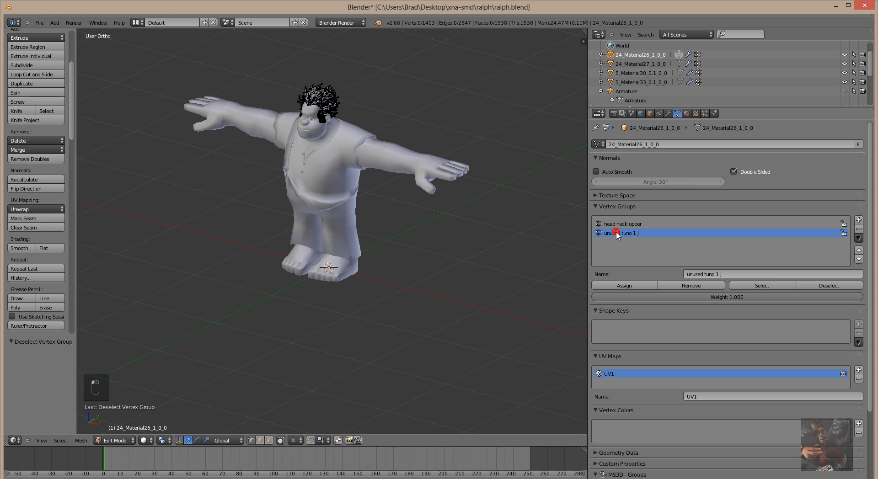
{"action": "left_click", "coordinate": [761, 286]}
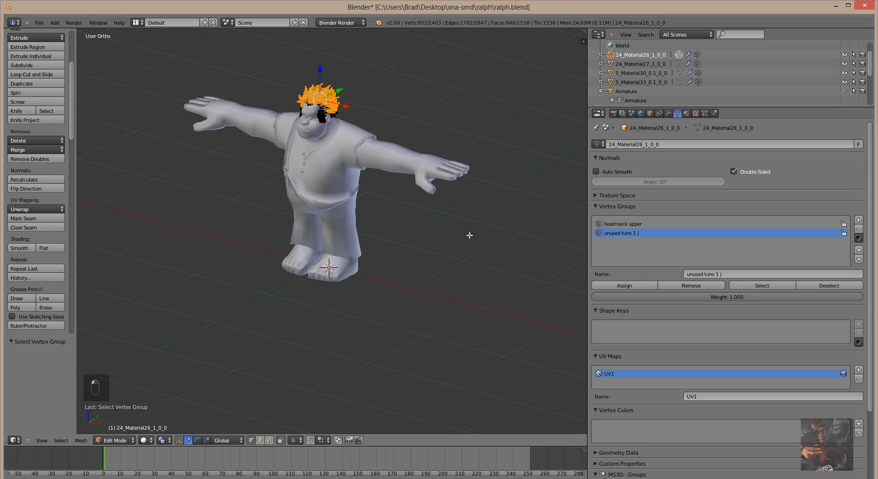
{"action": "middle_click_drag", "start_coordinate": [469, 235], "coordinate": [482, 214]}
{"action": "scroll", "coordinate": [482, 214], "scroll_direction": "up", "scroll_amount": 2}
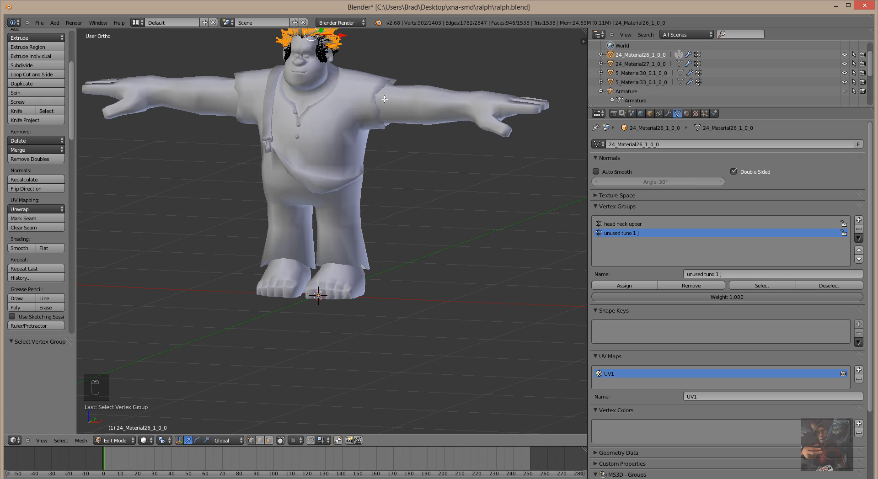
{"action": "scroll", "coordinate": [384, 99], "scroll_direction": "down", "scroll_amount": 1}
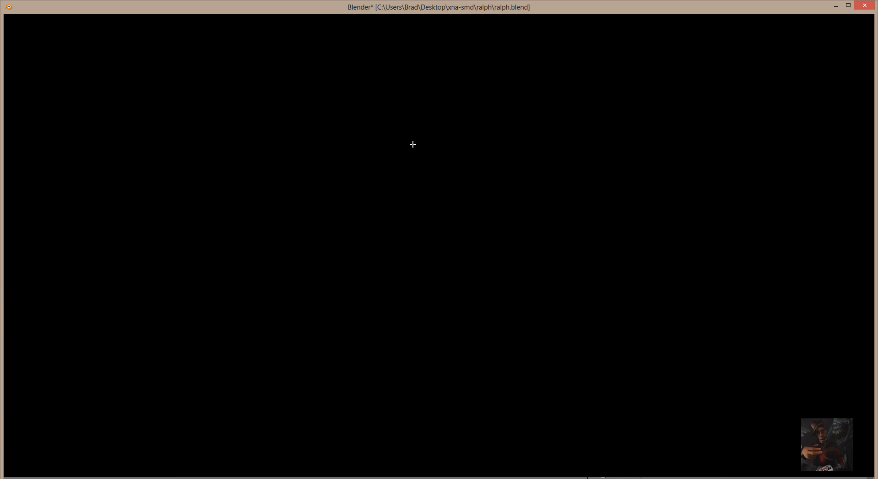
{"action": "middle_click_drag", "start_coordinate": [407, 194], "coordinate": [414, 147]}
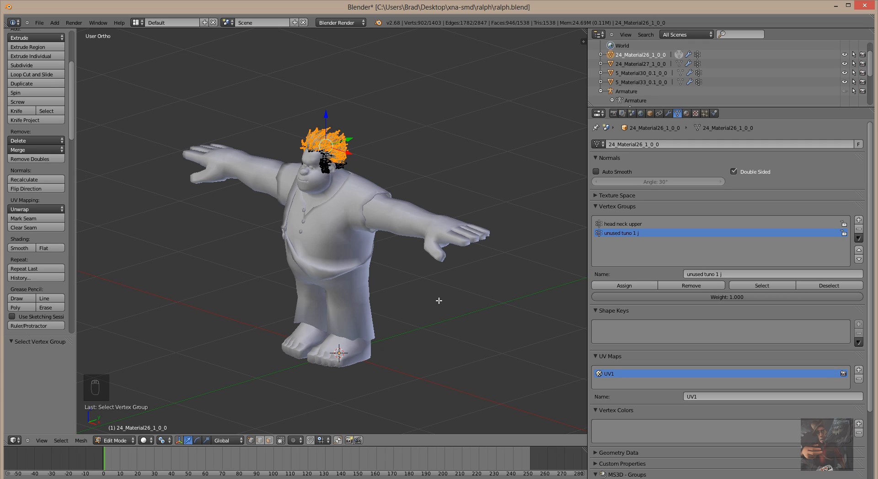
{"action": "left_click", "coordinate": [834, 287]}
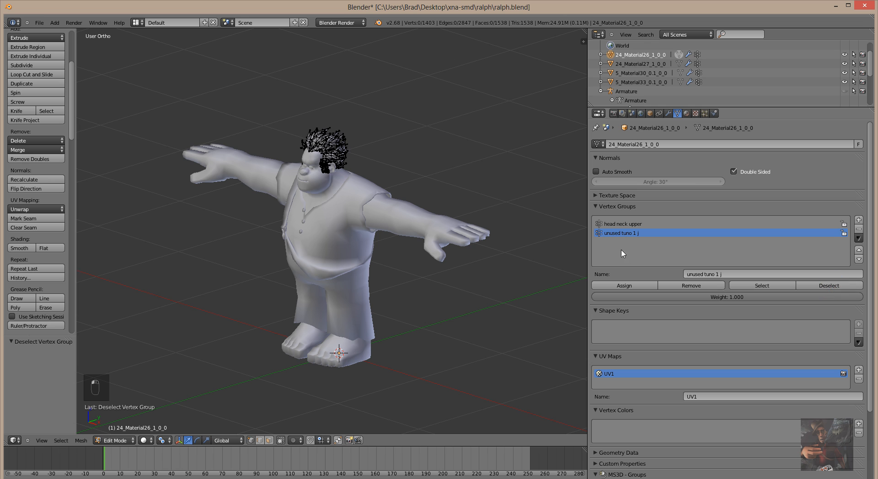
Select the head neck upper hair vertices and show the Material properties with Material.002.
{"action": "left_click", "coordinate": [620, 224]}
{"action": "left_click", "coordinate": [768, 286]}
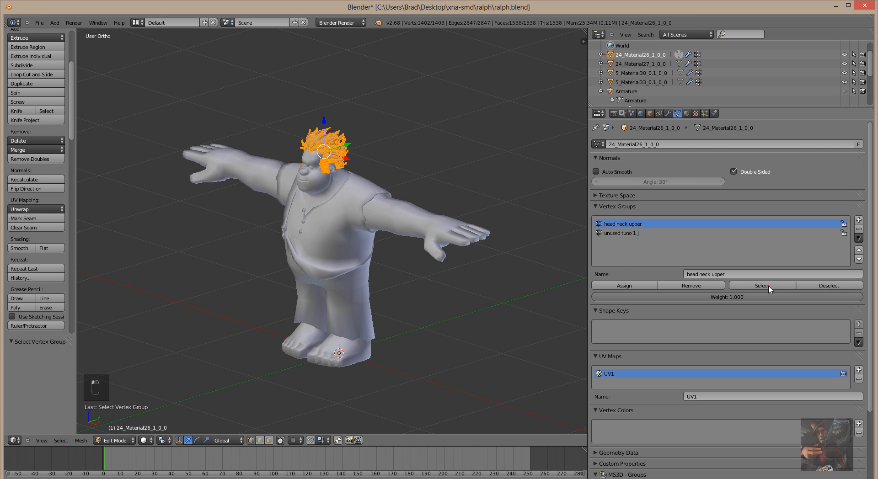
{"action": "middle_click_drag", "start_coordinate": [476, 131], "coordinate": [514, 164]}
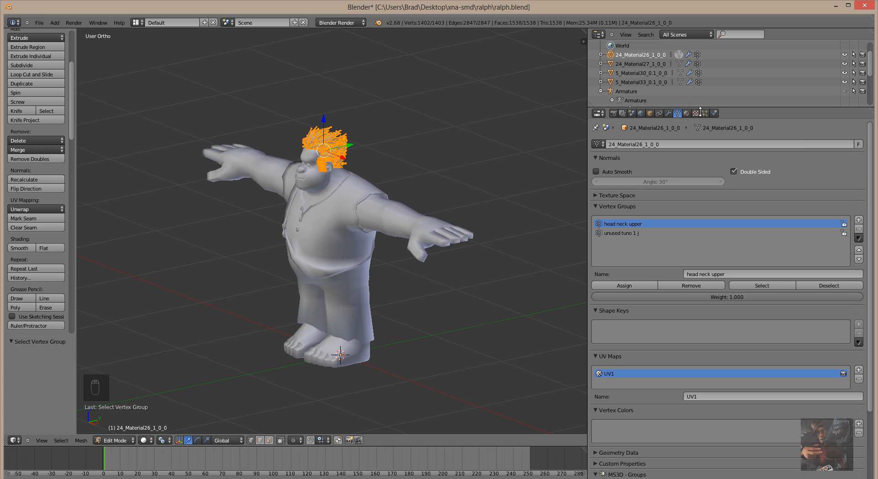
{"action": "left_click", "coordinate": [686, 114]}
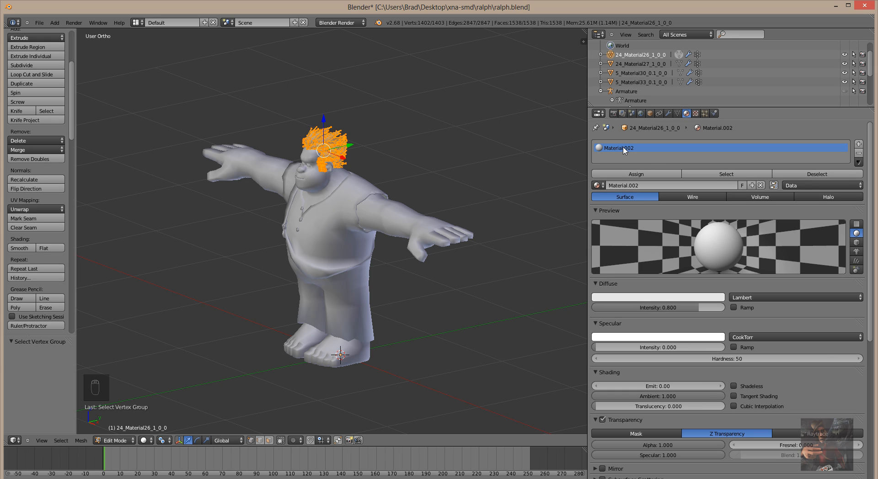
Verify Material.002's faces are only the hair by selecting and deselecting them, then minimize Blender.
{"action": "left_click", "coordinate": [695, 113]}
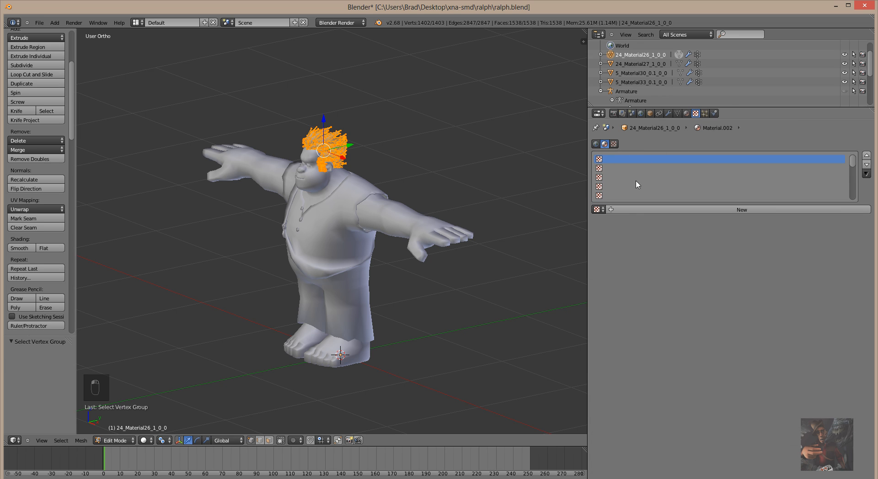
{"action": "left_click", "coordinate": [686, 113]}
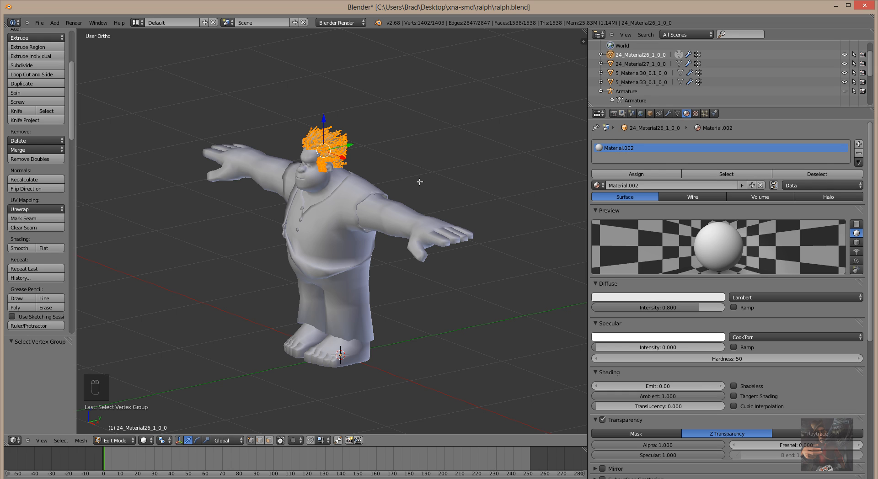
{"action": "key", "text": "a"}
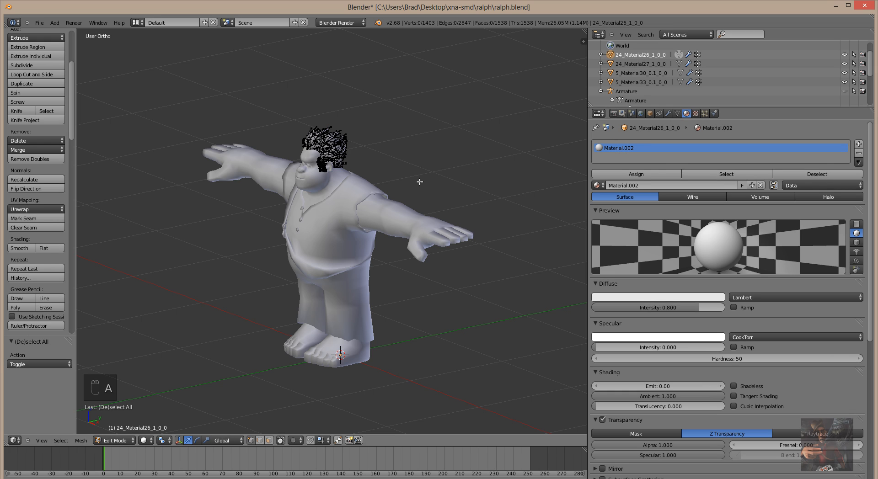
{"action": "left_click", "coordinate": [724, 175]}
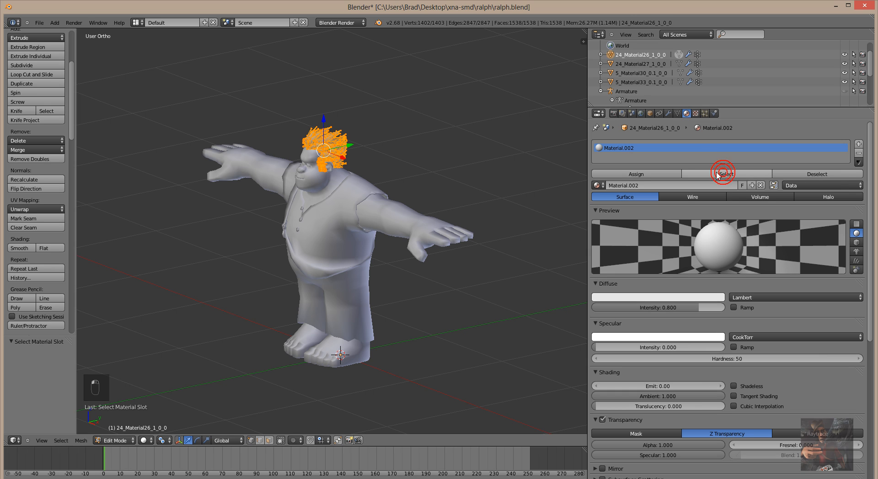
{"action": "mouse_move", "coordinate": [475, 152]}
{"action": "middle_mouse_down"}
{"action": "mouse_move", "coordinate": [210, 147]}
{"action": "mouse_move", "coordinate": [462, 149]}
{"action": "mouse_move", "coordinate": [347, 137]}
{"action": "mouse_move", "coordinate": [334, 96]}
{"action": "mouse_move", "coordinate": [420, 159]}
{"action": "mouse_move", "coordinate": [466, 157]}
{"action": "middle_mouse_up"}
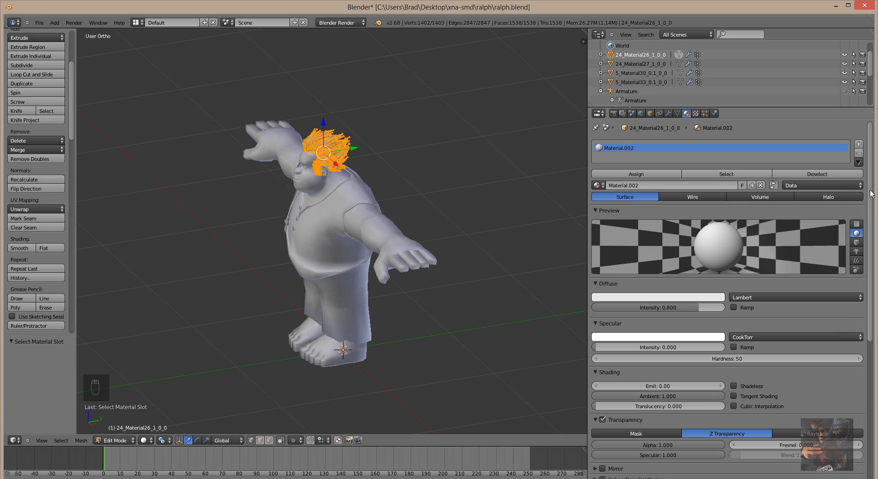
{"action": "left_click", "coordinate": [807, 179]}
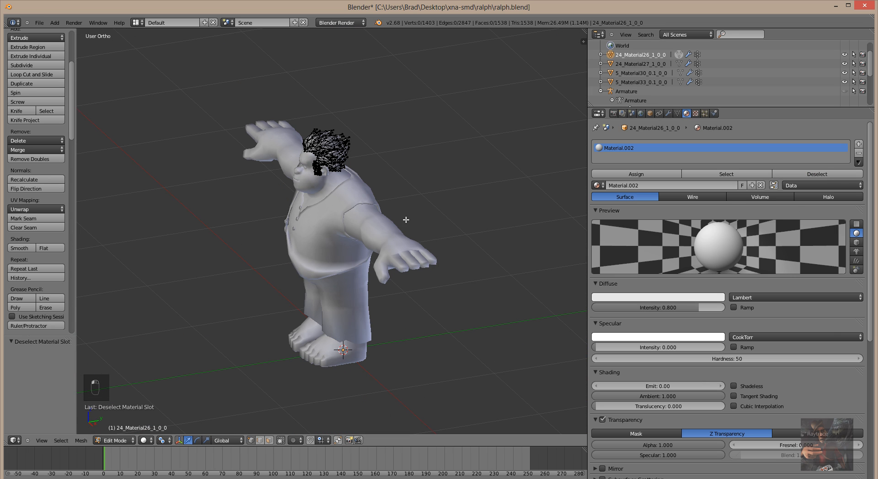
{"action": "middle_click_drag", "start_coordinate": [406, 220], "coordinate": [429, 199]}
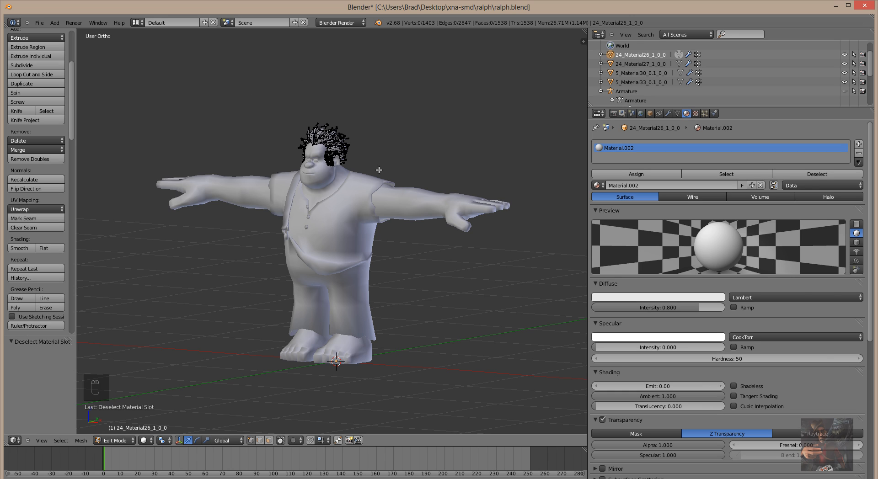
{"action": "left_click", "coordinate": [836, 6]}
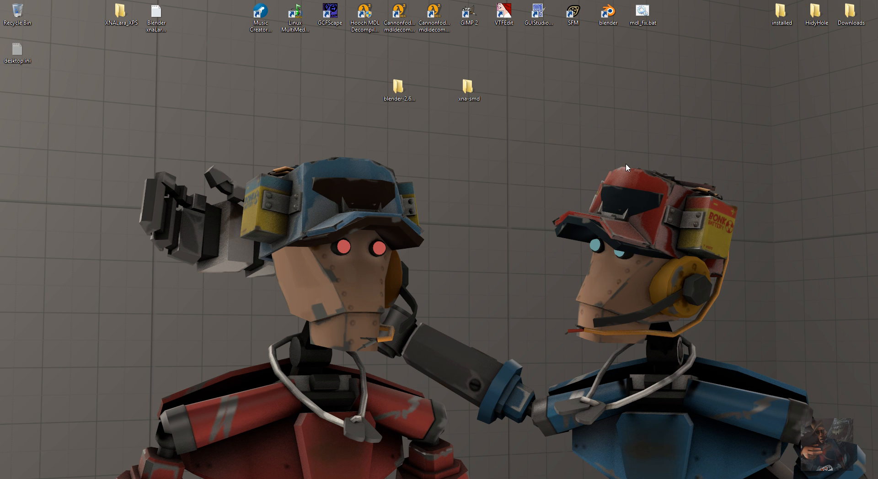
Open XNALara_XPS > data > Ralph - Wreck-It Ralph (SASRT) in File Explorer.
{"action": "double_click", "coordinate": [118, 11]}
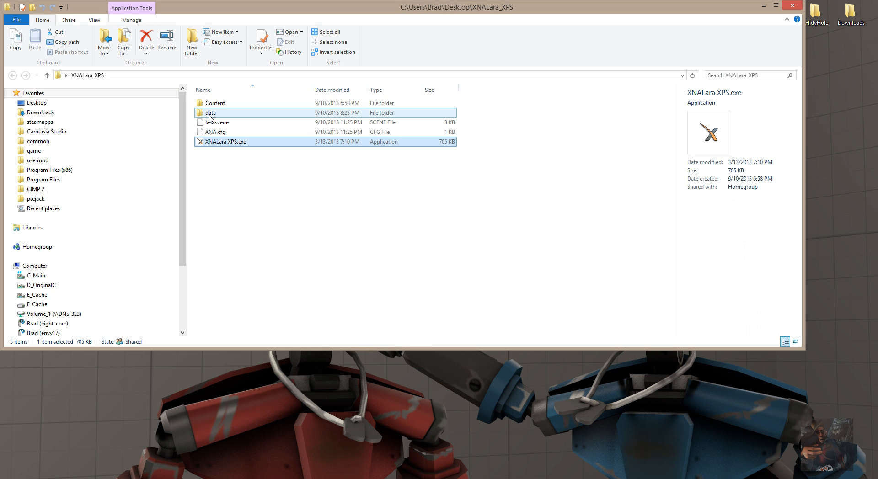
{"action": "double_click", "coordinate": [211, 113]}
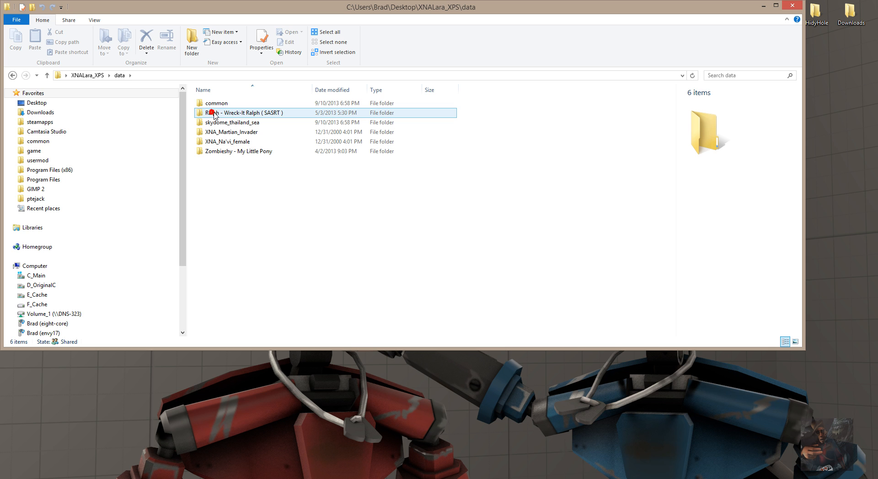
{"action": "double_click", "coordinate": [212, 112]}
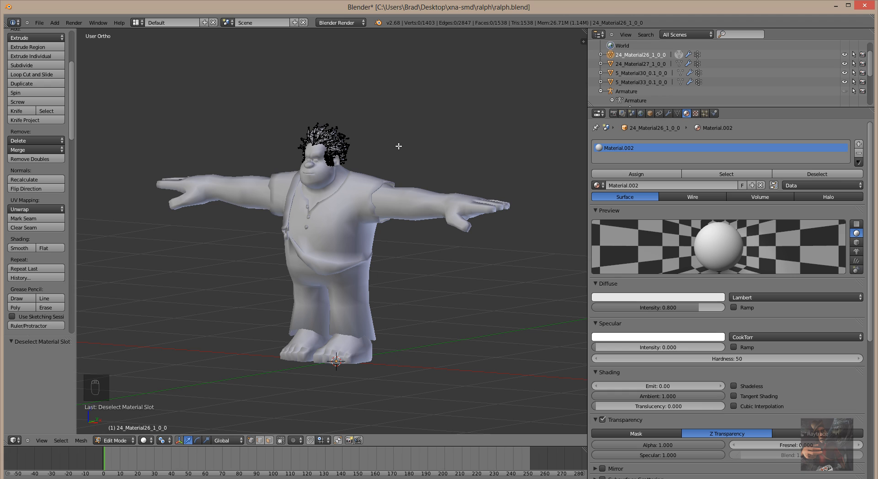
Rename Material.002 to 'hair', view its texture slots, and bring the Ralph texture folder forward.
{"action": "left_click", "coordinate": [643, 187]}
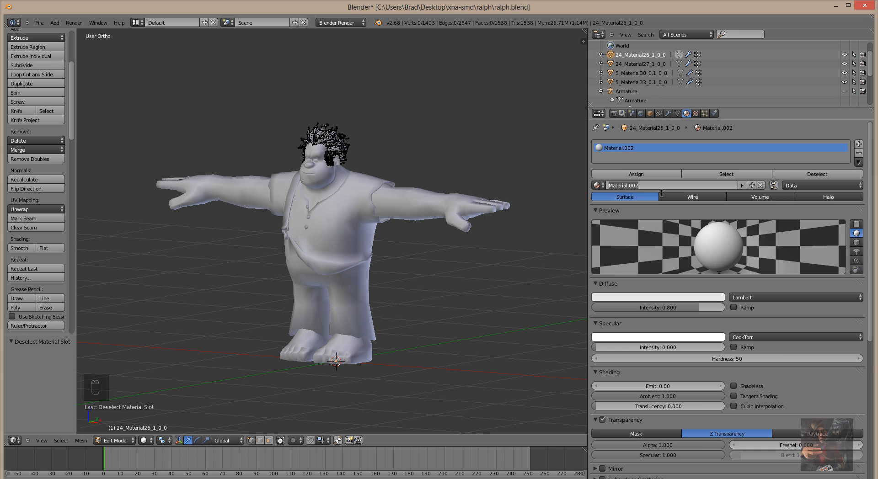
{"action": "double_click", "coordinate": [647, 186]}
{"action": "type", "text": "hair"}
{"action": "key", "text": "Return"}
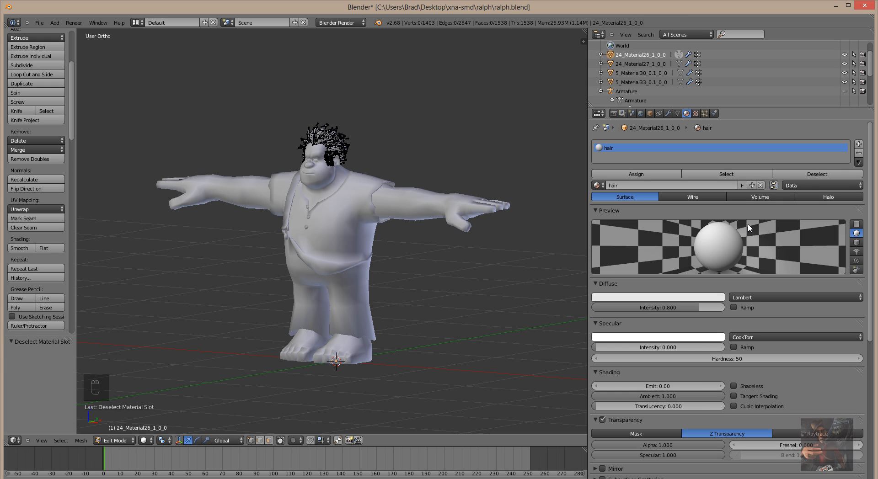
{"action": "left_click", "coordinate": [695, 114]}
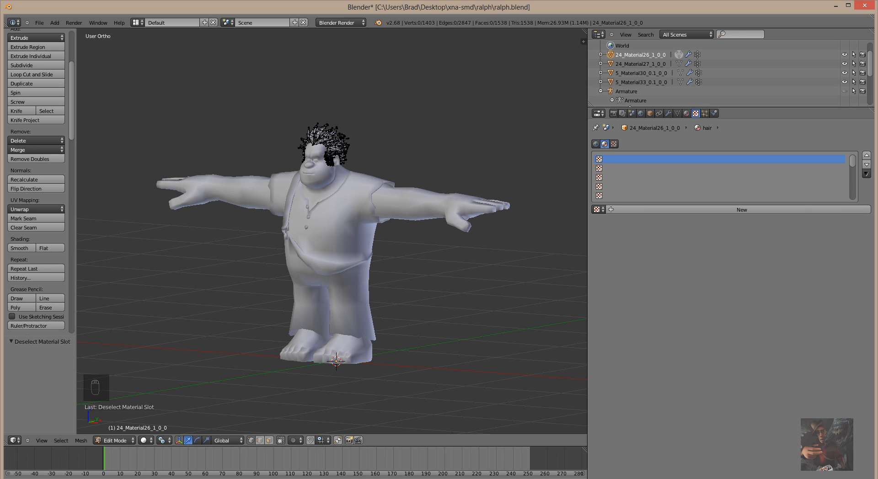
{"action": "left_click", "coordinate": [292, 478]}
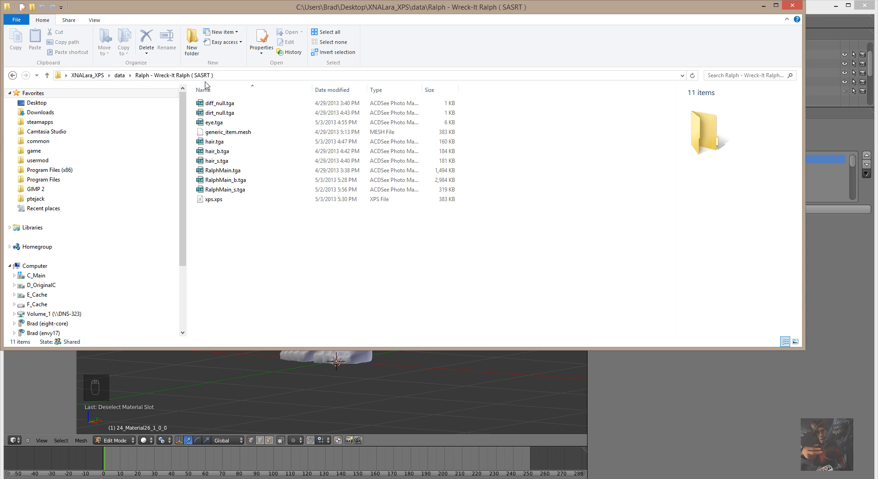
Preview hair.tga, hair_b.tga and hair_s.tga, then open hair.tga in ACDSee.
{"action": "left_click", "coordinate": [220, 113]}
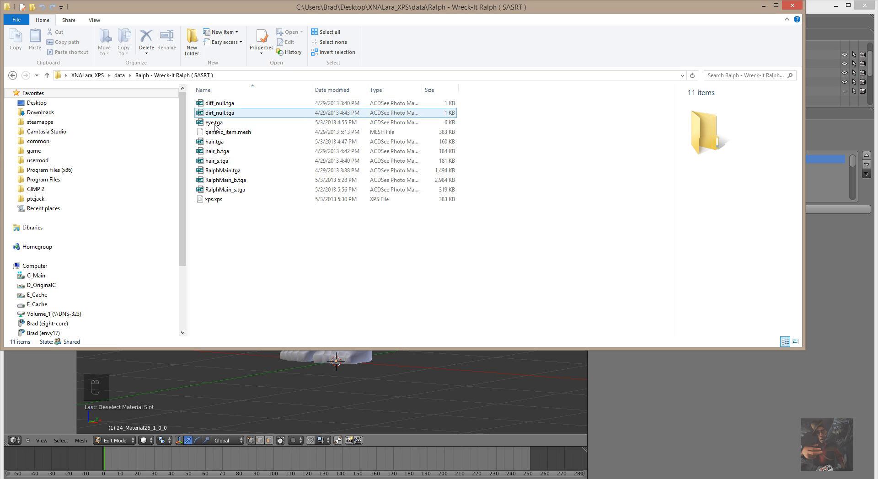
{"action": "left_click", "coordinate": [211, 143]}
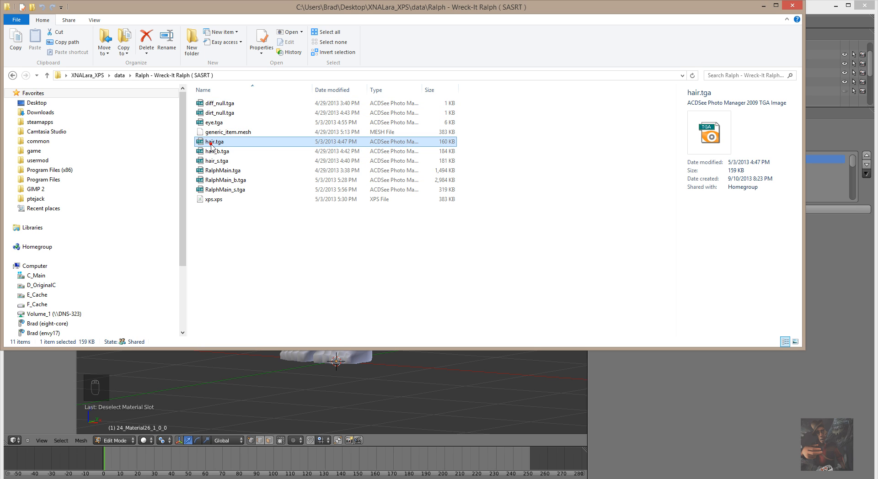
{"action": "left_click", "coordinate": [214, 153]}
{"action": "left_click", "coordinate": [213, 164]}
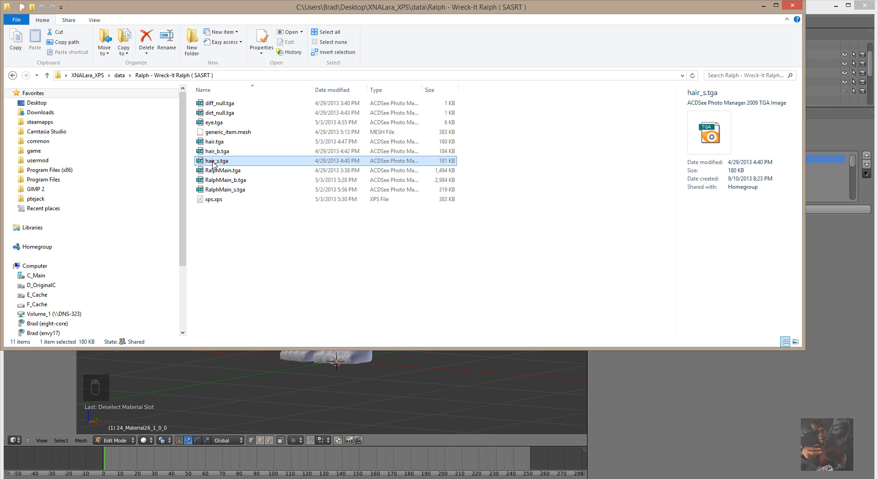
{"action": "left_click", "coordinate": [213, 144]}
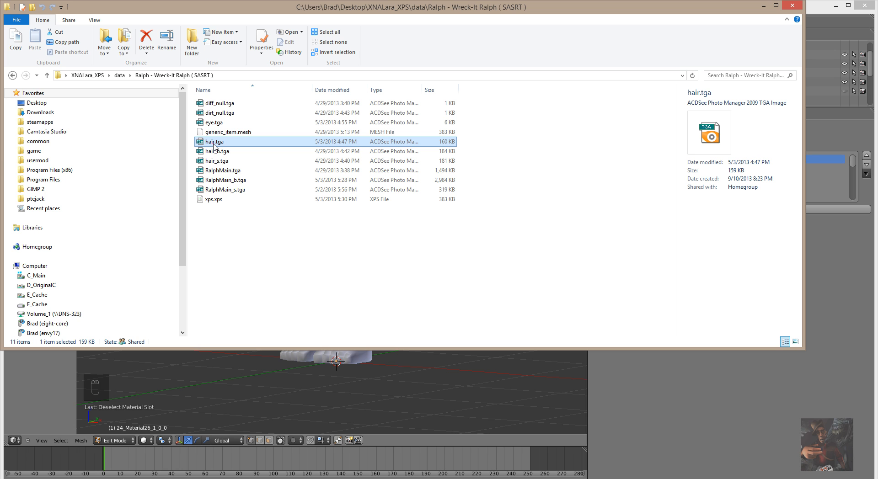
{"action": "double_click", "coordinate": [214, 143]}
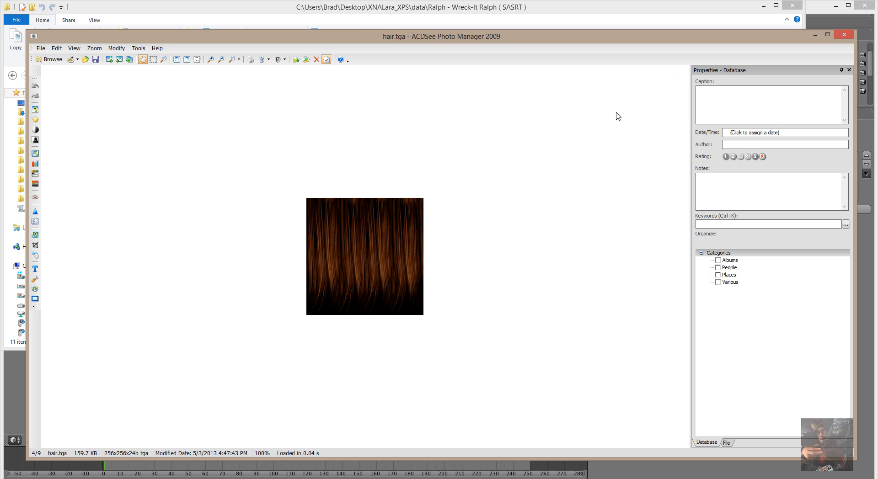
Minimize ACDSee and view the hair_b.tga normal map in the image viewer.
{"action": "left_click", "coordinate": [815, 36]}
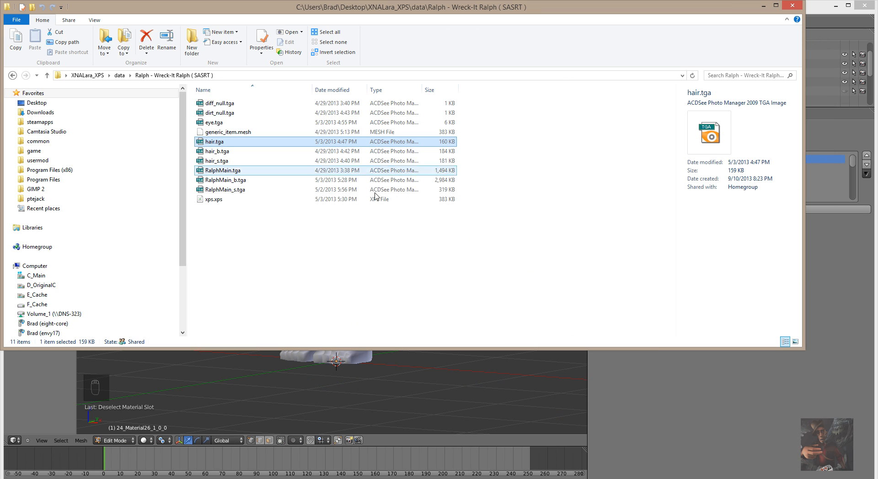
{"action": "double_click", "coordinate": [219, 151]}
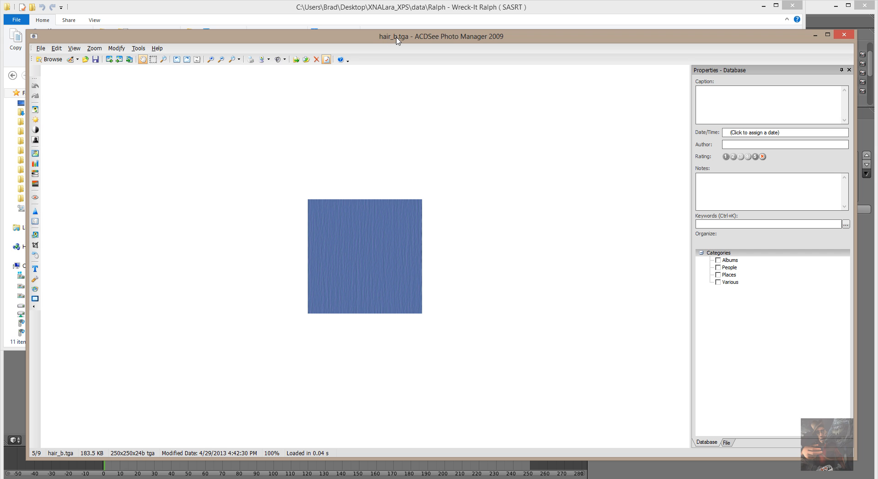
{"action": "left_click", "coordinate": [843, 34]}
View hair_s.tga, then close the viewer and bring Blender back to the front.
{"action": "double_click", "coordinate": [217, 161]}
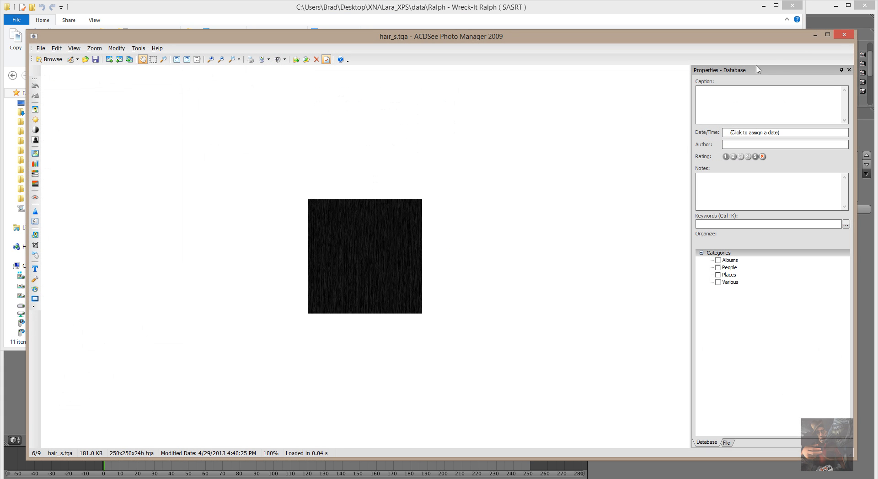
{"action": "left_click", "coordinate": [844, 39]}
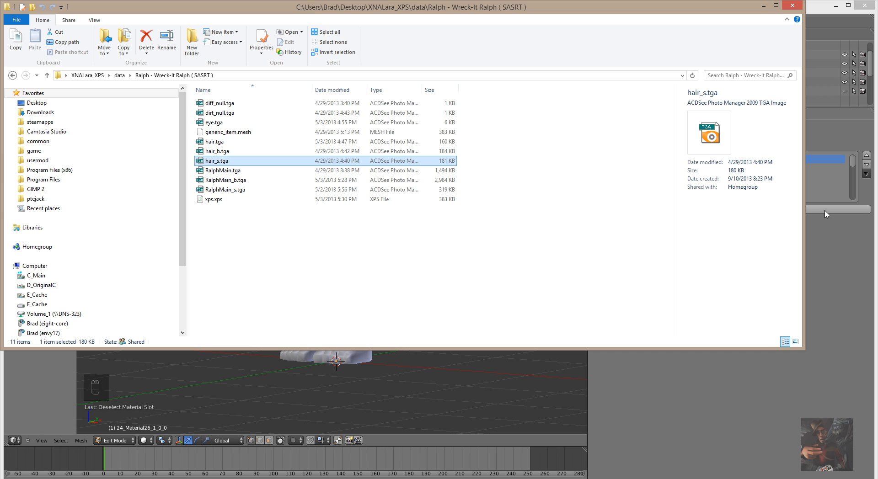
{"action": "left_click", "coordinate": [825, 127]}
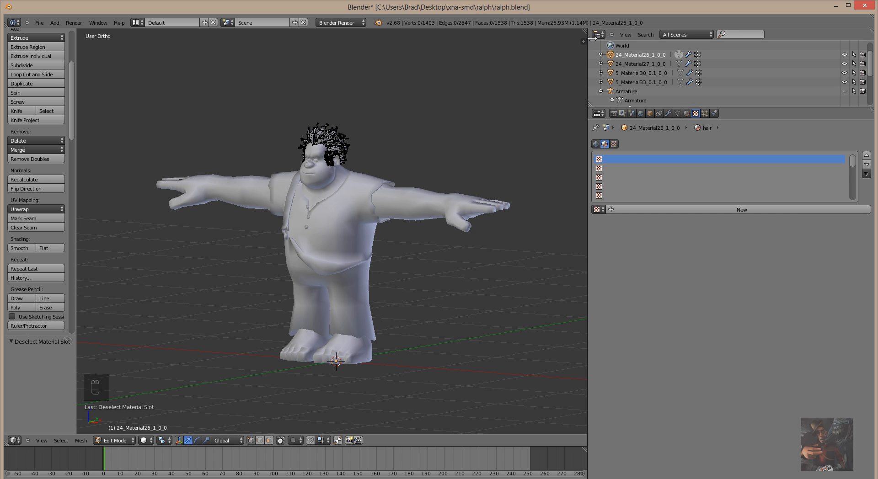
Enlarge the 3D View and divide it into two side-by-side views of Ralph.
{"action": "left_click_drag", "start_coordinate": [594, 34], "coordinate": [701, 45]}
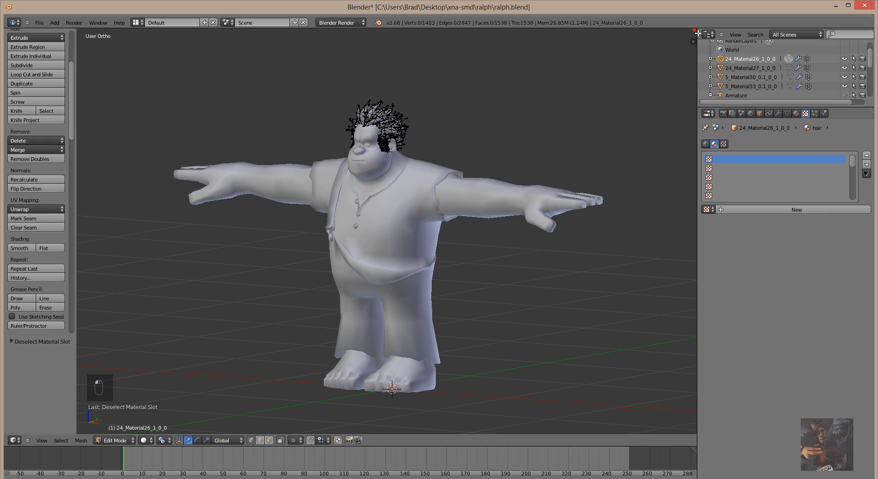
{"action": "left_click_drag", "start_coordinate": [696, 33], "coordinate": [430, 45]}
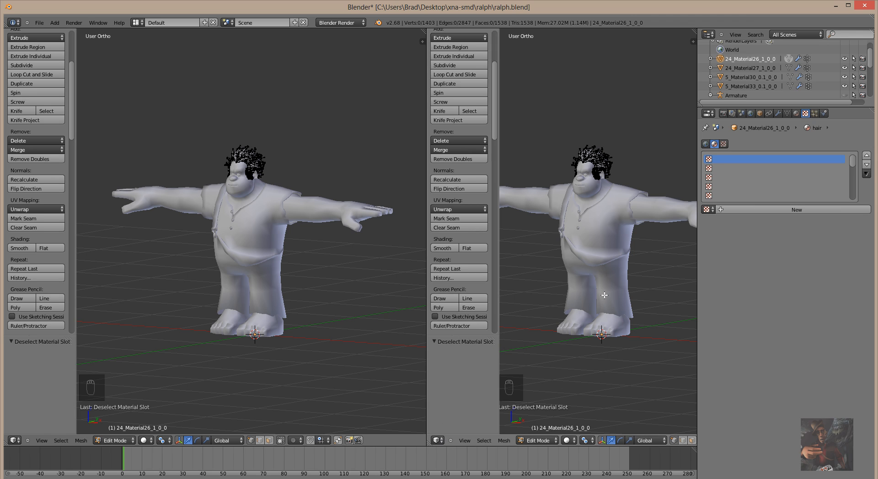
Turn the right view into a UV/Image Editor and select the whole hair mesh.
{"action": "left_click", "coordinate": [440, 441]}
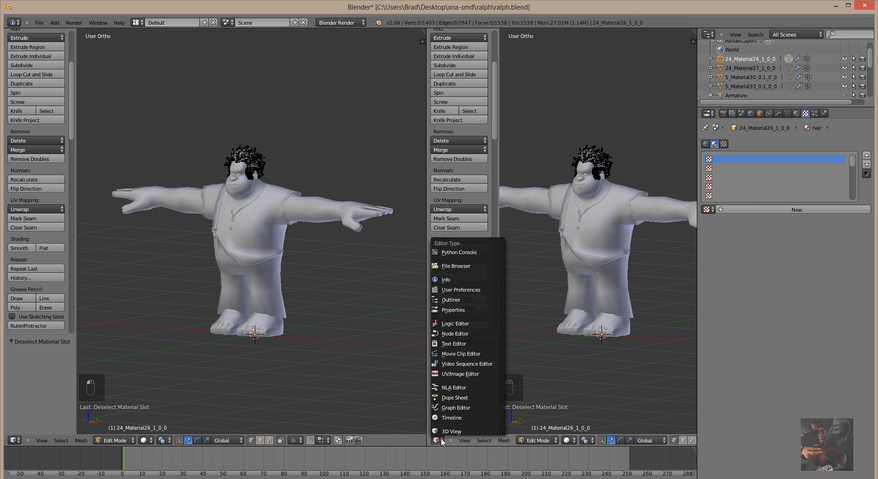
{"action": "left_click", "coordinate": [466, 374]}
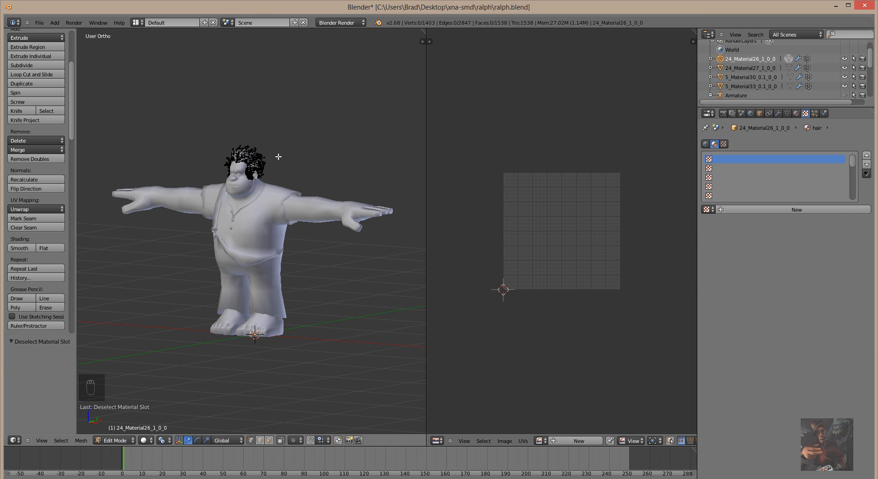
{"action": "key", "text": "a"}
Zoom the UV/Image Editor to fit the hair mesh's UV islands.
{"action": "scroll", "coordinate": [602, 326], "scroll_direction": "down", "scroll_amount": 6}
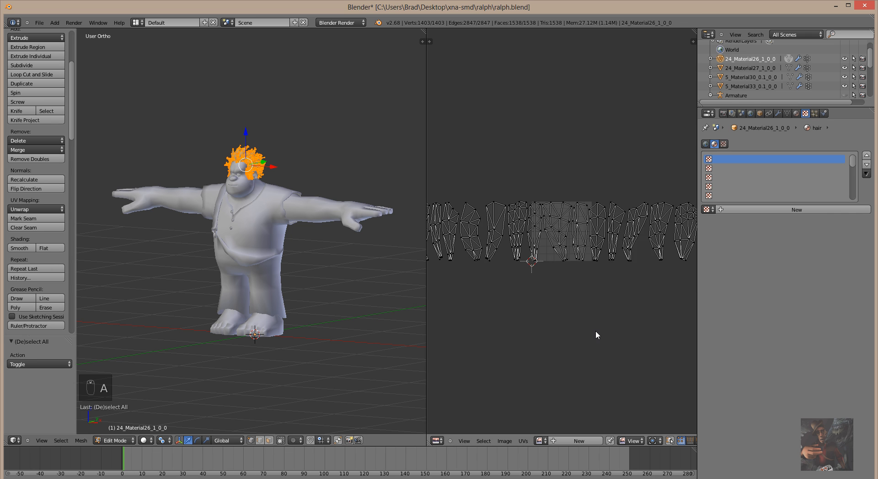
{"action": "scroll", "coordinate": [590, 309], "scroll_direction": "down", "scroll_amount": 2}
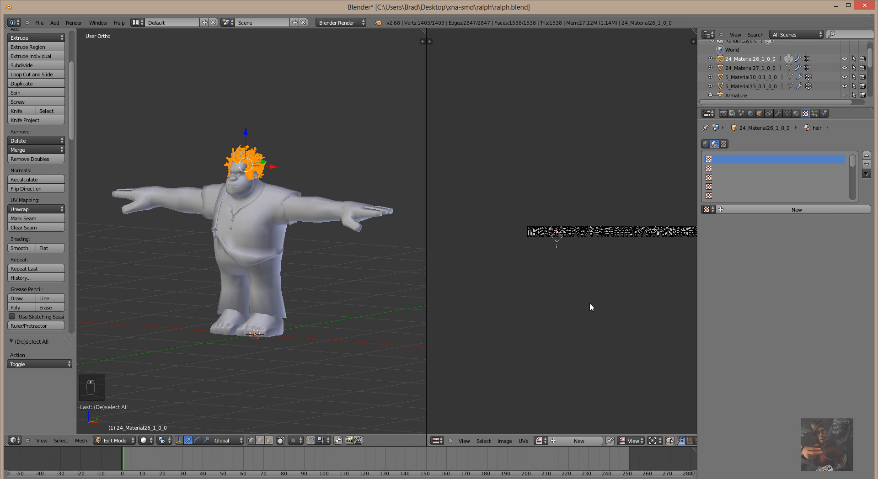
{"action": "scroll", "coordinate": [589, 307], "scroll_direction": "up", "scroll_amount": 5}
{"action": "scroll", "coordinate": [590, 302], "scroll_direction": "down", "scroll_amount": 5}
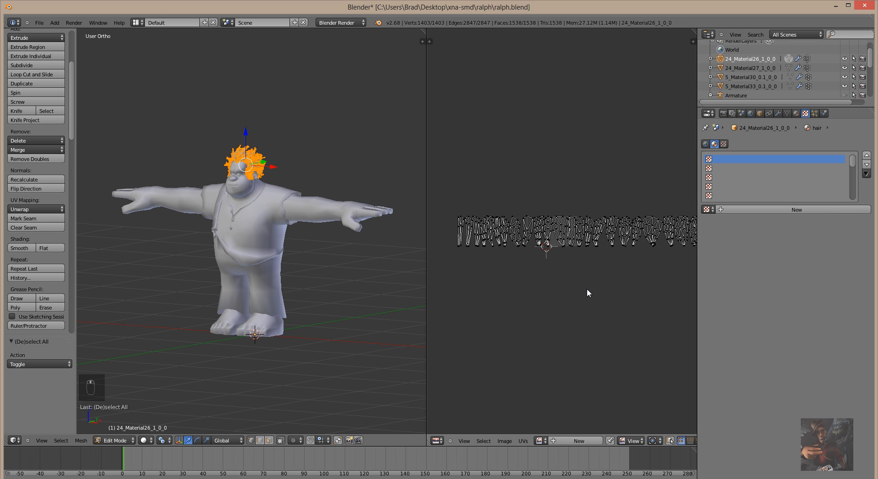
{"action": "scroll", "coordinate": [586, 291], "scroll_direction": "down", "scroll_amount": 2}
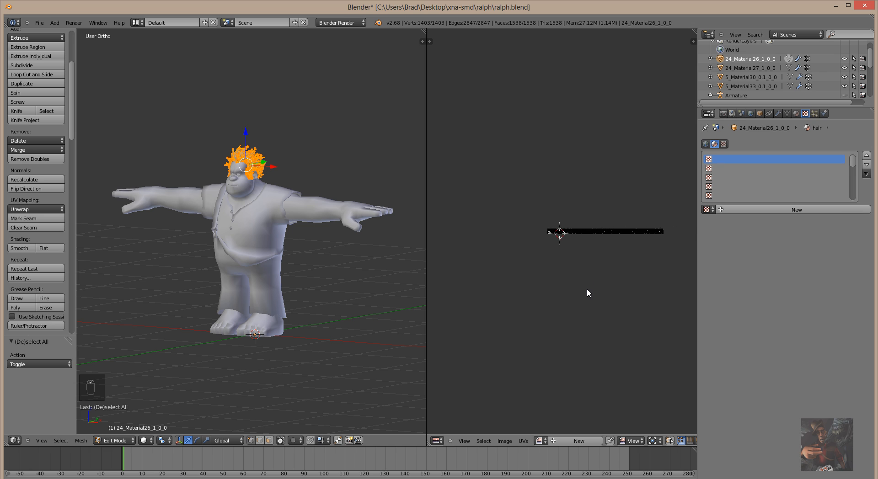
{"action": "scroll", "coordinate": [587, 289], "scroll_direction": "up", "scroll_amount": 5}
{"action": "scroll", "coordinate": [588, 285], "scroll_direction": "up", "scroll_amount": 4}
{"action": "scroll", "coordinate": [588, 286], "scroll_direction": "down", "scroll_amount": 4}
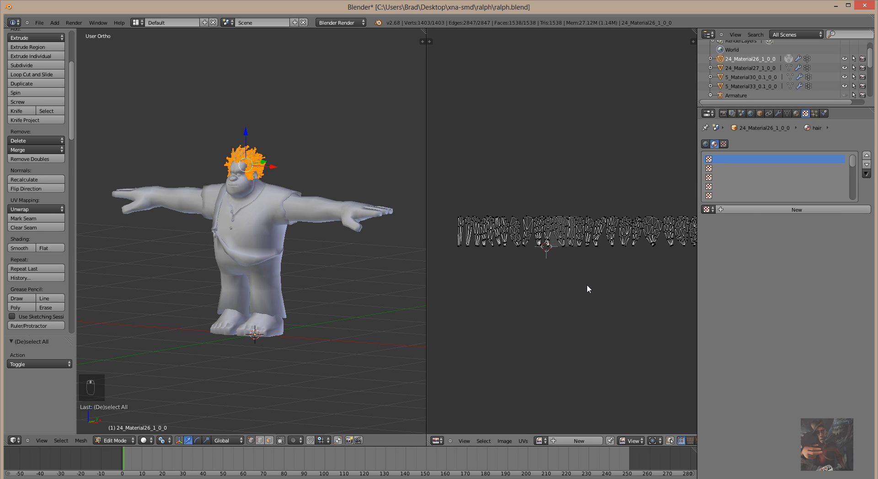
{"action": "scroll", "coordinate": [588, 285], "scroll_direction": "up", "scroll_amount": 3}
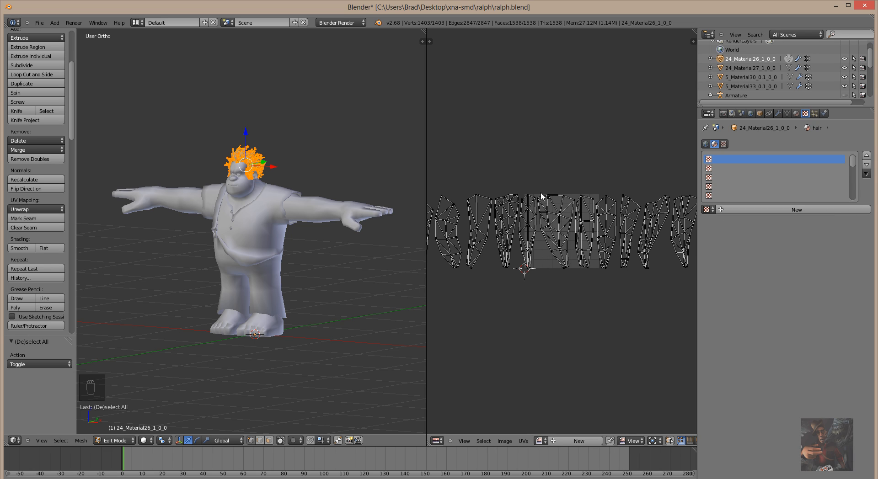
{"action": "scroll", "coordinate": [553, 274], "scroll_direction": "down", "scroll_amount": 3}
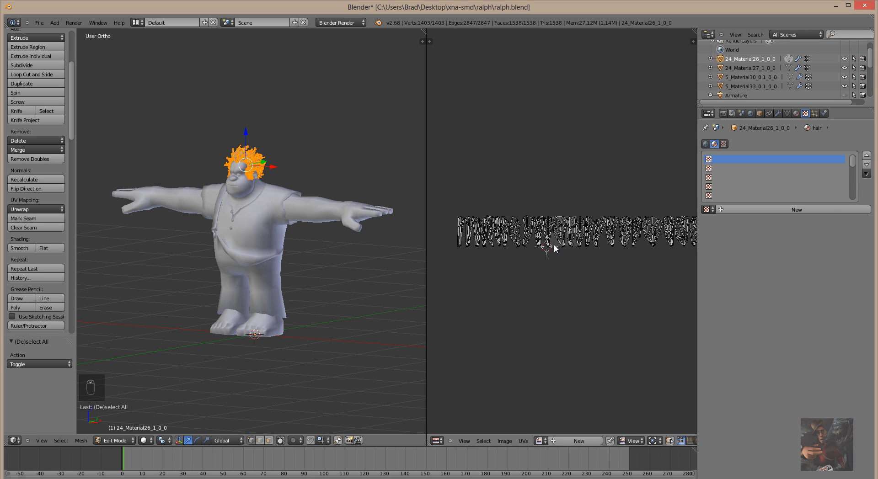
{"action": "scroll", "coordinate": [554, 248], "scroll_direction": "up", "scroll_amount": 1}
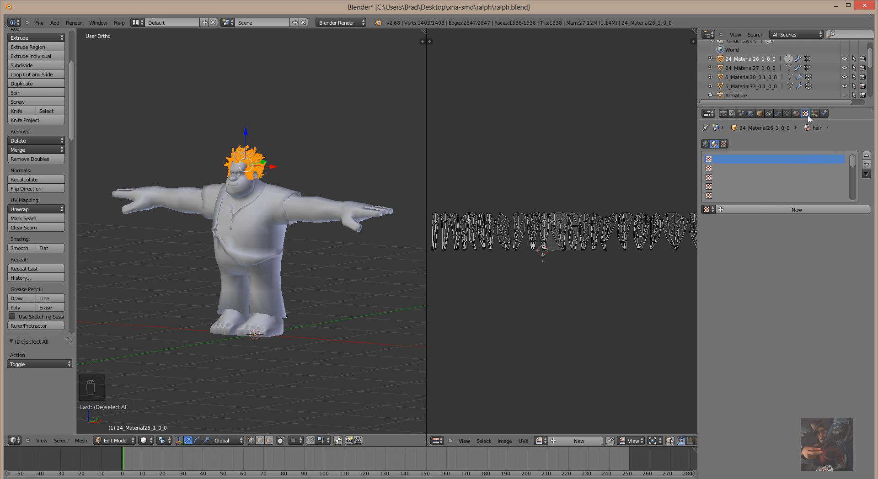
Add an Image or Movie texture to the hair material, mapped by UV coordinates, and open the image browser.
{"action": "left_click", "coordinate": [789, 209]}
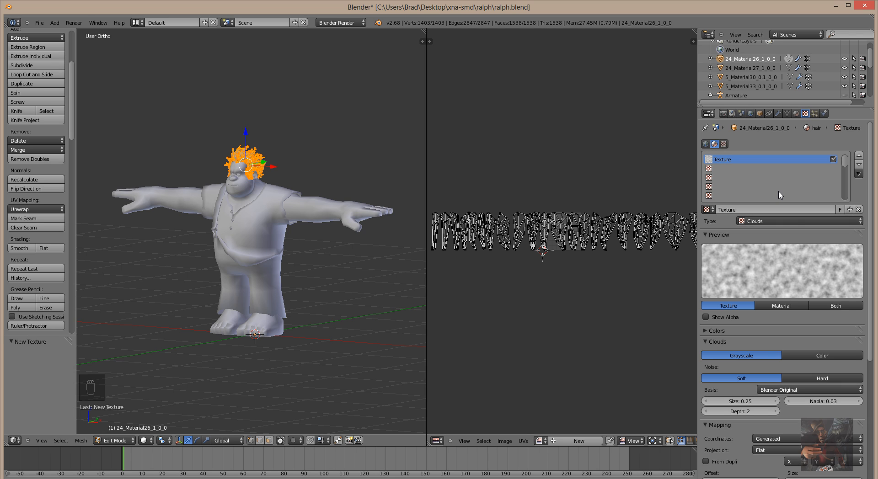
{"action": "left_click", "coordinate": [794, 222]}
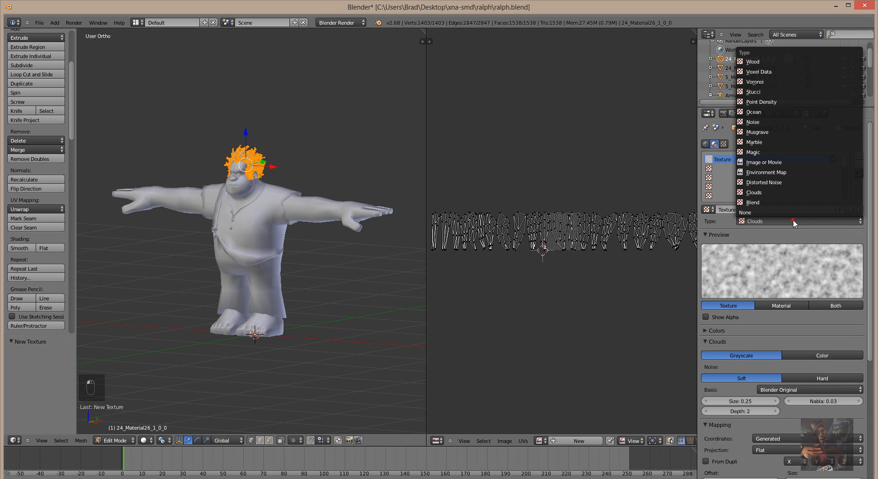
{"action": "left_click", "coordinate": [779, 164]}
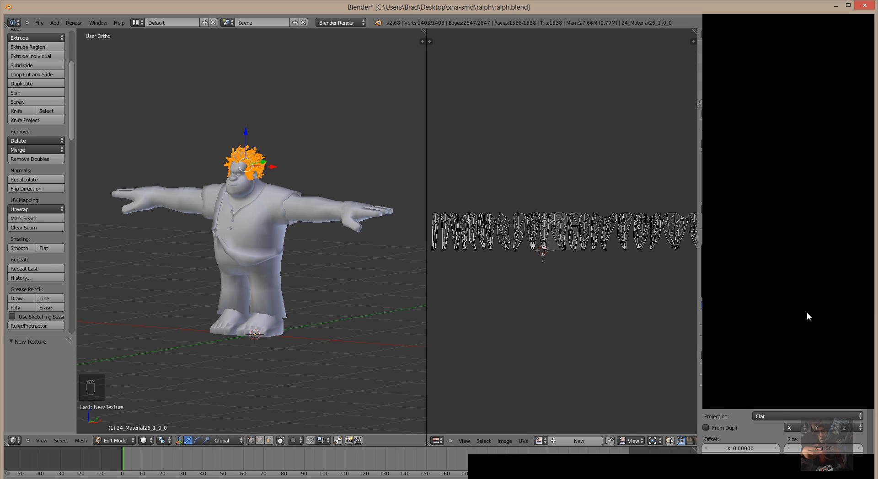
{"action": "scroll", "coordinate": [806, 322], "scroll_direction": "down", "scroll_amount": 2}
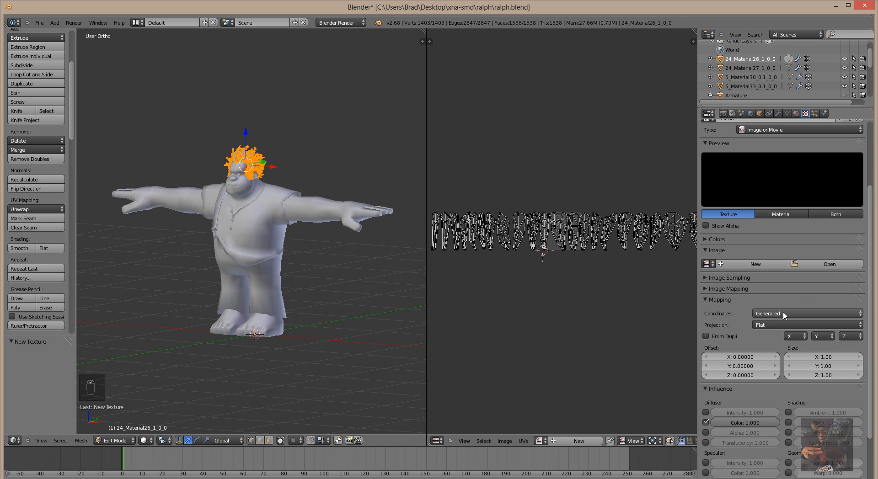
{"action": "left_click", "coordinate": [789, 313]}
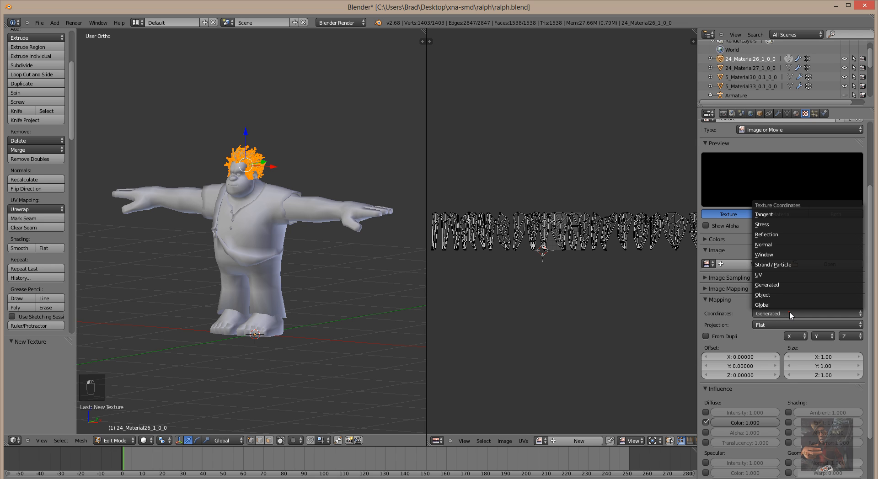
{"action": "left_click", "coordinate": [782, 276]}
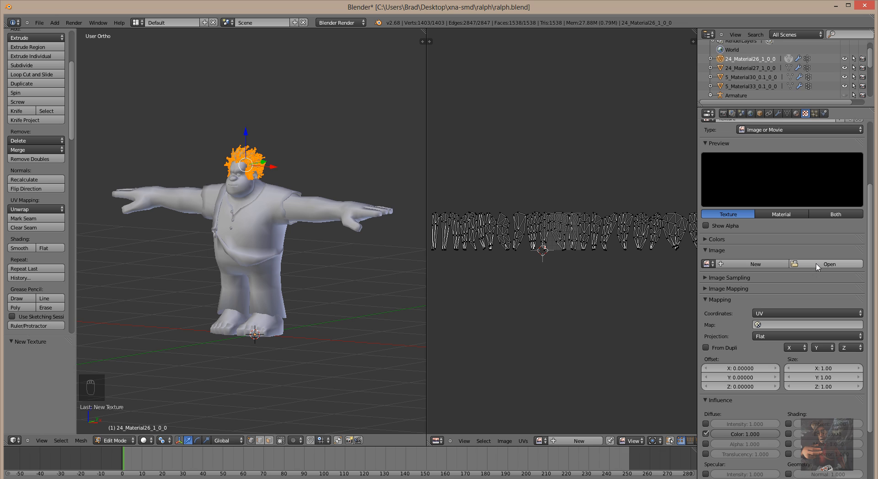
{"action": "left_click", "coordinate": [817, 265]}
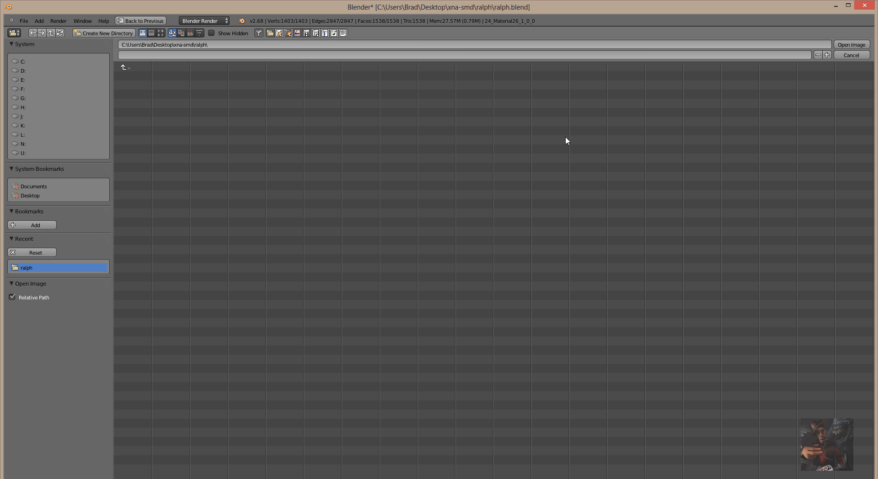
Load hair.tga from Desktop > XNALara_XPS > data > Ralph - Wreck-It Ralph ( SASRT ) as the texture image.
{"action": "left_click", "coordinate": [39, 195]}
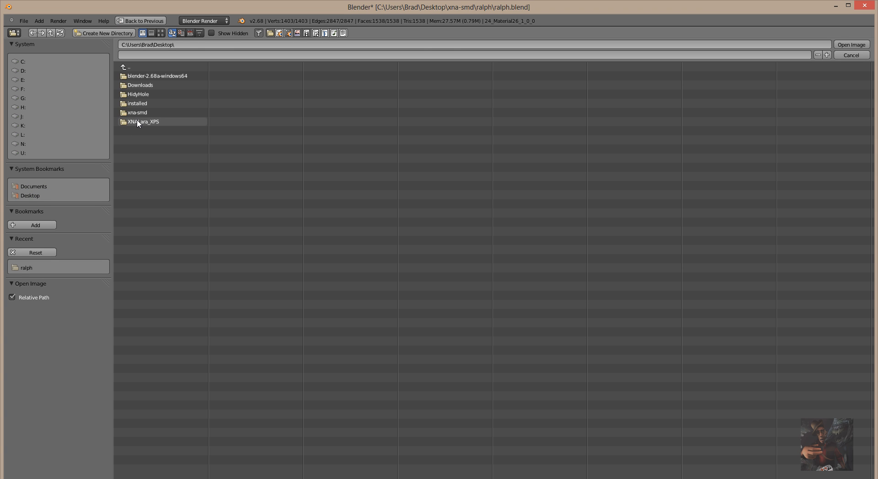
{"action": "left_click", "coordinate": [137, 122]}
{"action": "left_click", "coordinate": [138, 86]}
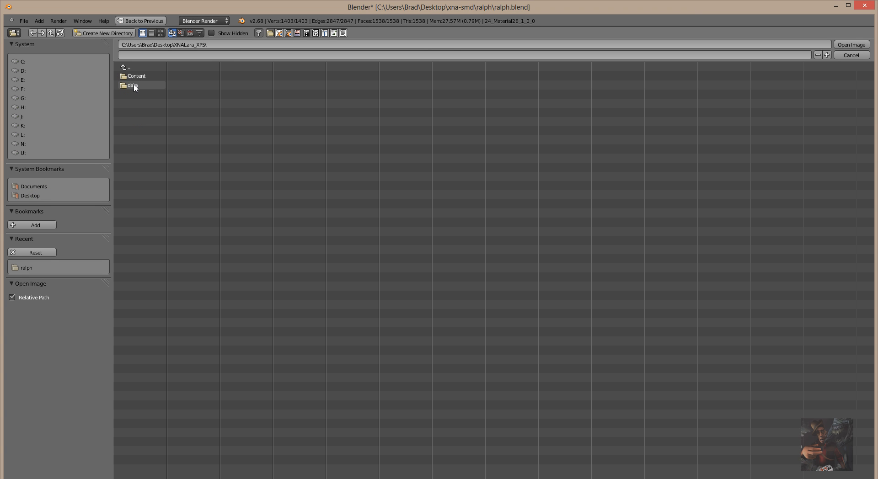
{"action": "left_click", "coordinate": [133, 84]}
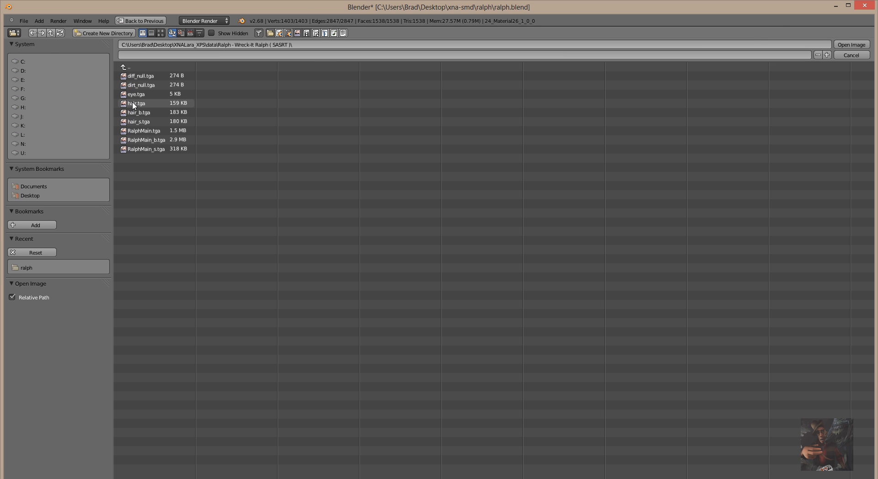
{"action": "double_click", "coordinate": [133, 105]}
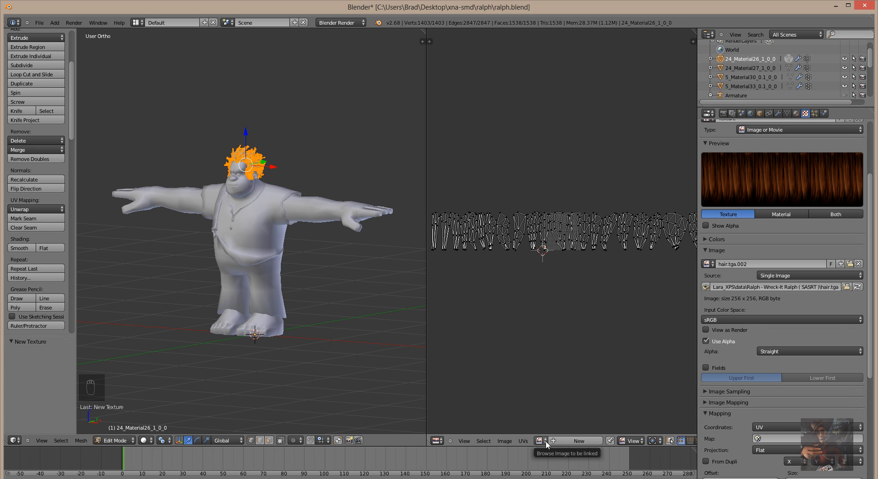
Display the hair.tga.002 image behind the UV islands in the UV editor.
{"action": "left_click", "coordinate": [546, 442]}
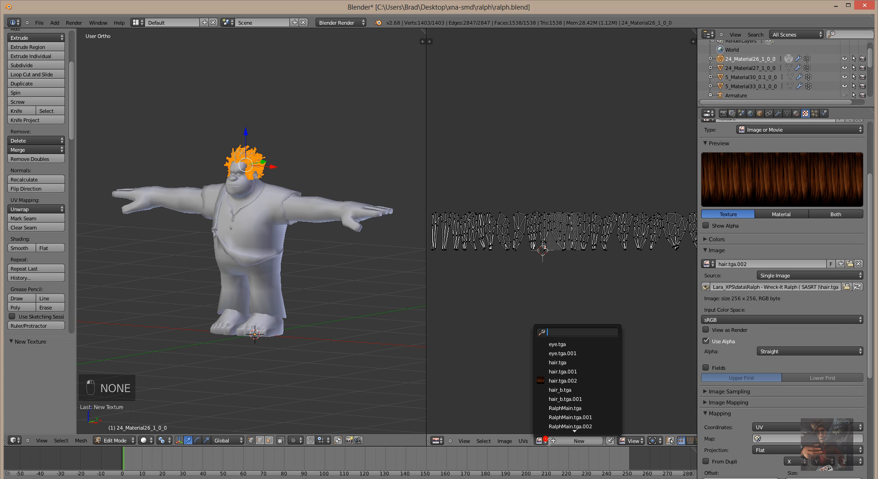
{"action": "left_click", "coordinate": [565, 364]}
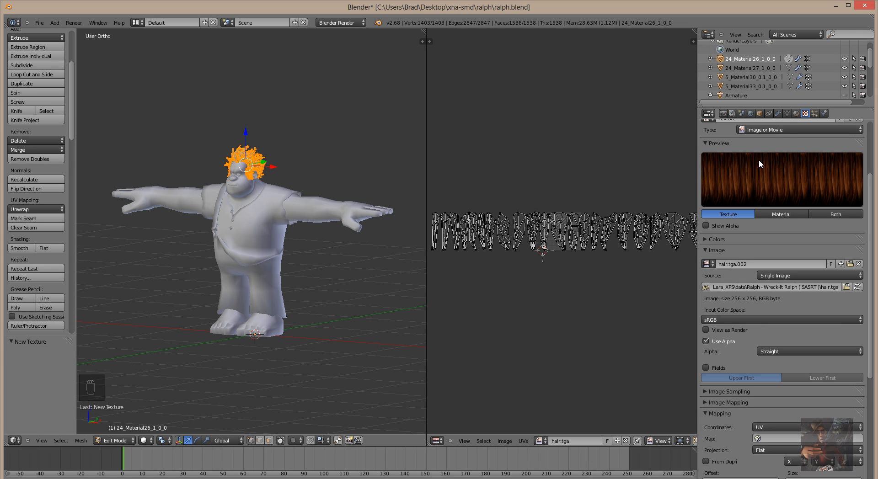
{"action": "scroll", "coordinate": [788, 137], "scroll_direction": "up", "scroll_amount": 4}
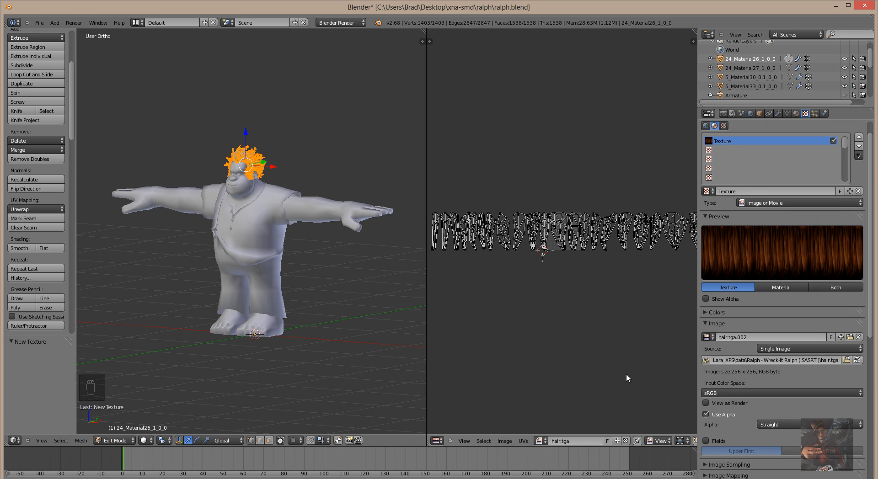
{"action": "left_click", "coordinate": [540, 440]}
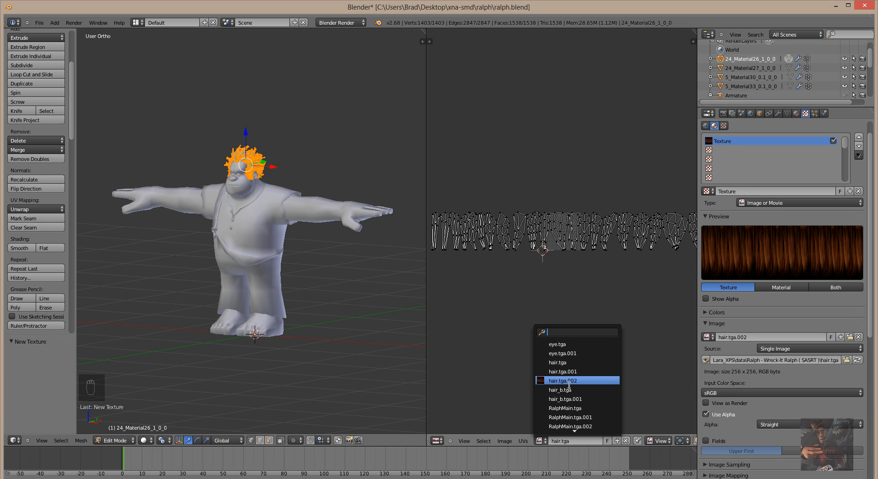
{"action": "left_click", "coordinate": [569, 381]}
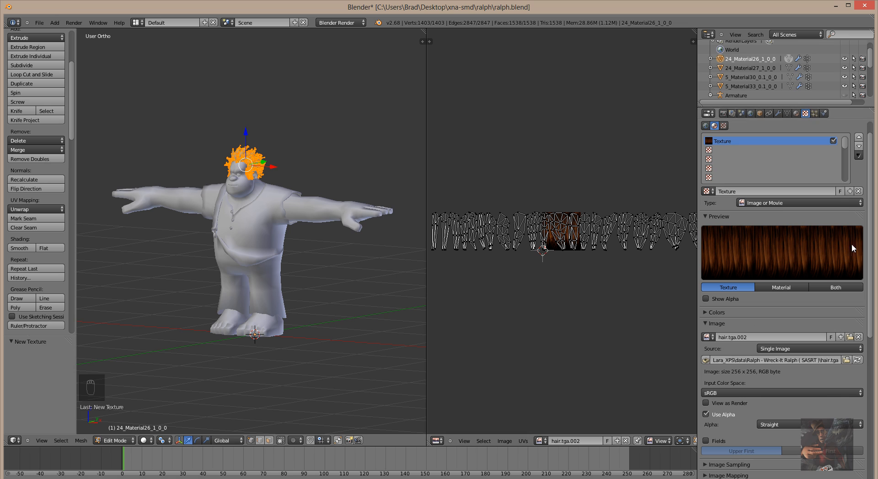
Rename the image from hair.tga.002 to hair.tga.
{"action": "left_click", "coordinate": [753, 338]}
{"action": "left_click", "coordinate": [751, 338]}
{"action": "left_click", "coordinate": [751, 338]}
{"action": "key", "text": "BackSpace"}
{"action": "key", "text": "BackSpace"}
{"action": "key", "text": "BackSpace"}
{"action": "key", "text": "BackSpace"}
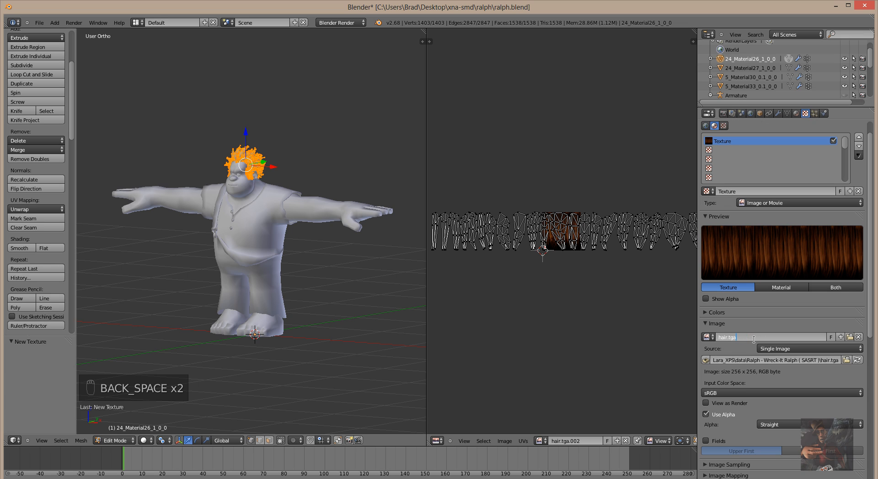
{"action": "key", "text": "Return"}
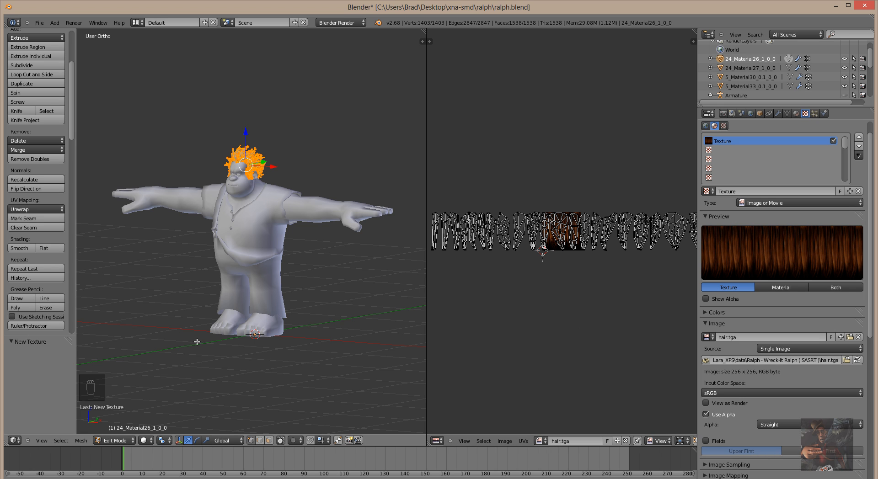
{"action": "scroll", "coordinate": [271, 257], "scroll_direction": "up", "scroll_amount": 4}
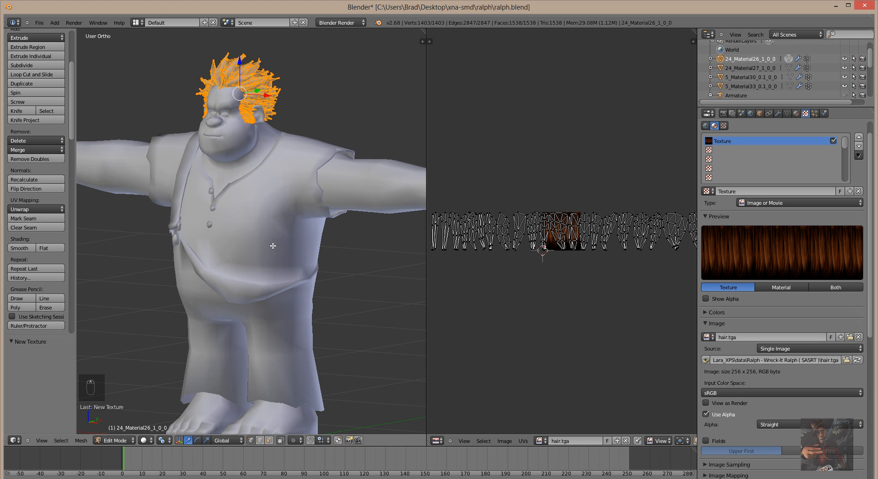
Set viewport shading to Texture to show hair.tga on Ralph's hair.
{"action": "middle_click_drag", "start_coordinate": [272, 246], "coordinate": [252, 288]}
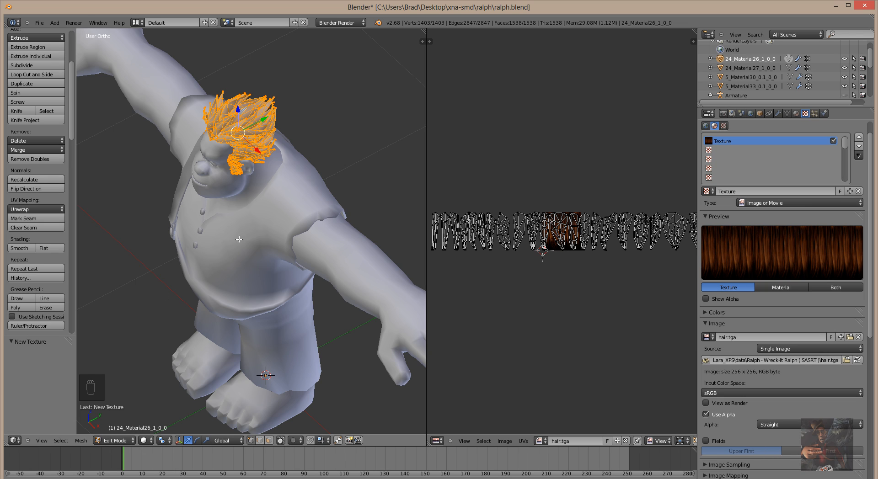
{"action": "left_click", "coordinate": [147, 440]}
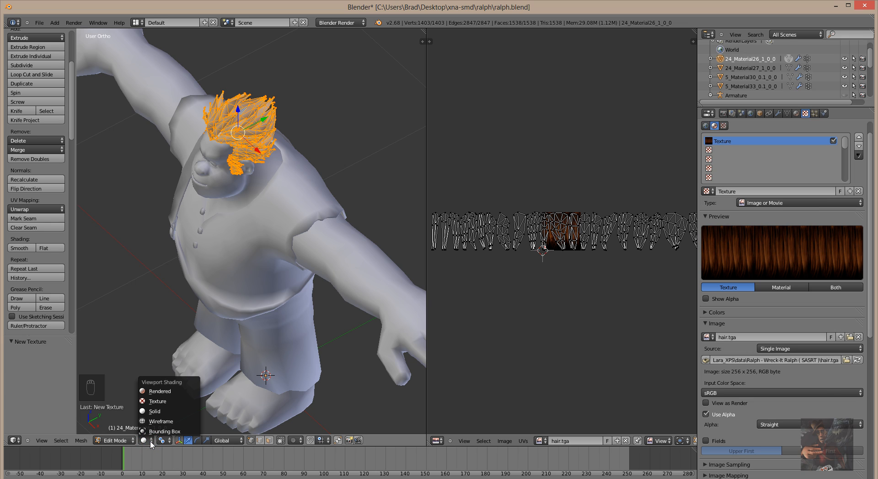
{"action": "left_click", "coordinate": [155, 402]}
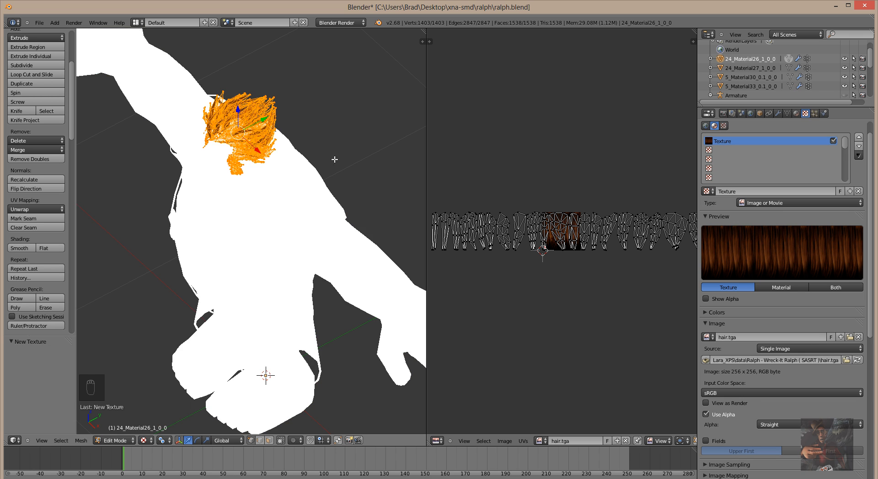
{"action": "middle_click_drag", "start_coordinate": [334, 156], "coordinate": [269, 420]}
{"action": "middle_click_drag", "start_coordinate": [261, 133], "coordinate": [261, 127]}
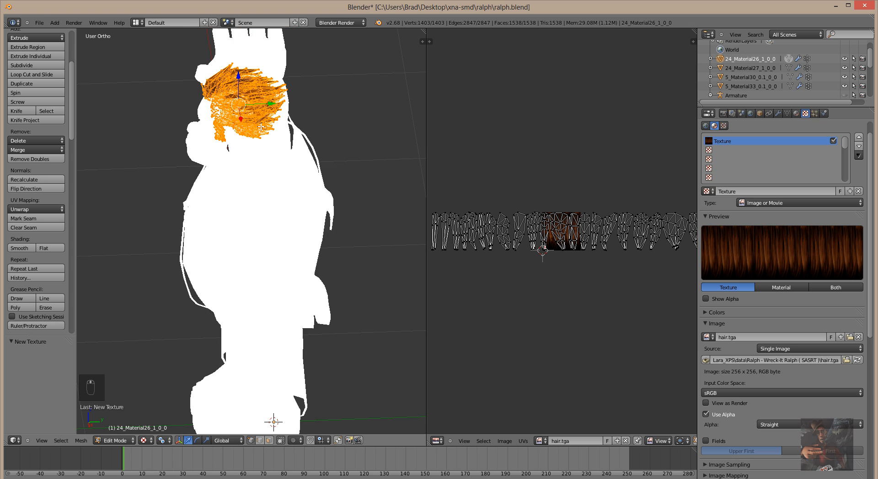
Inspect the textured hair in Object Mode with everything deselected, then return to Edit Mode.
{"action": "left_click", "coordinate": [115, 440]}
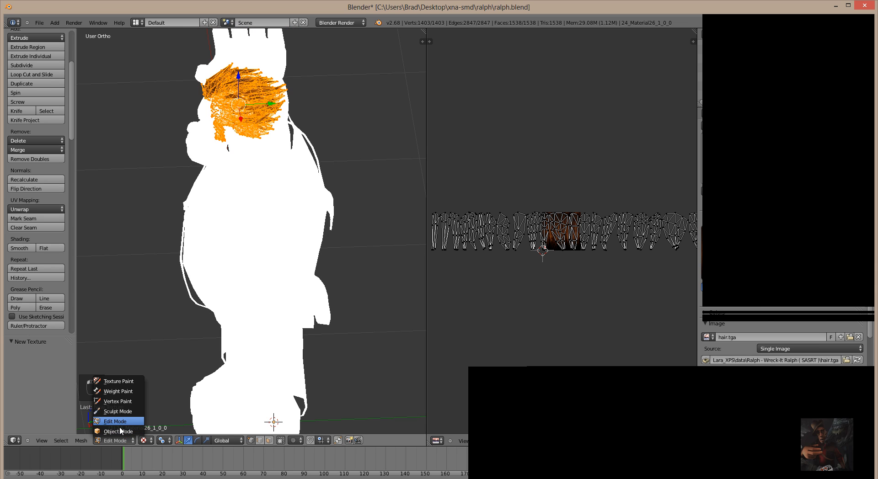
{"action": "left_click", "coordinate": [120, 432]}
{"action": "middle_click_drag", "start_coordinate": [306, 185], "coordinate": [309, 172]}
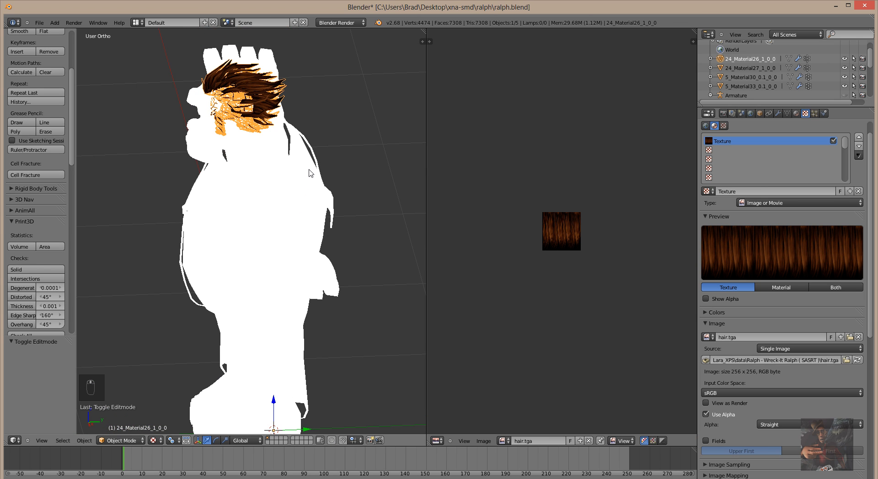
{"action": "key", "text": "a"}
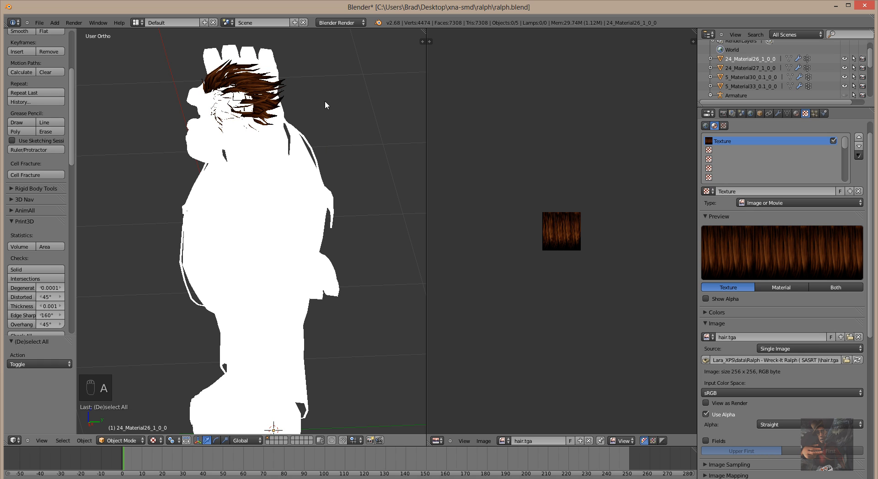
{"action": "scroll", "coordinate": [317, 109], "scroll_direction": "up", "scroll_amount": 3}
{"action": "middle_click_drag", "start_coordinate": [316, 110], "coordinate": [298, 216], "text": "shift"}
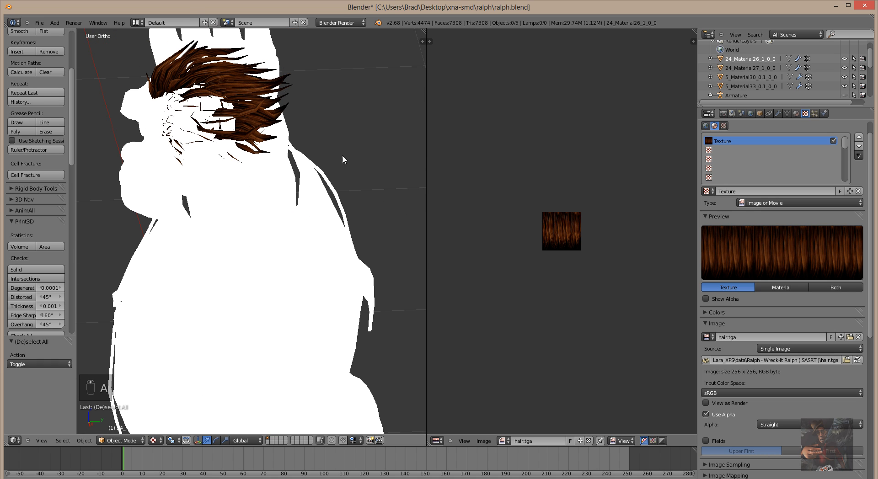
{"action": "left_click", "coordinate": [352, 125]}
{"action": "middle_click_drag", "start_coordinate": [352, 136], "coordinate": [391, 108]}
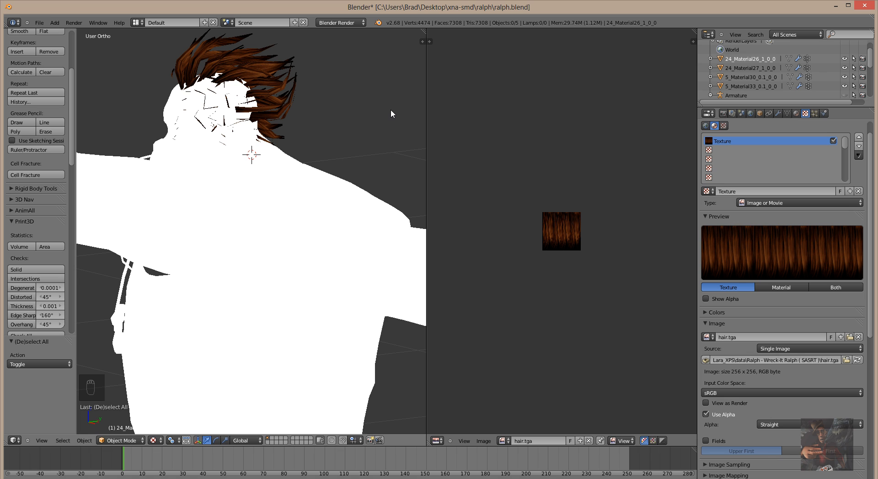
{"action": "left_click", "coordinate": [137, 441]}
{"action": "left_click", "coordinate": [133, 421]}
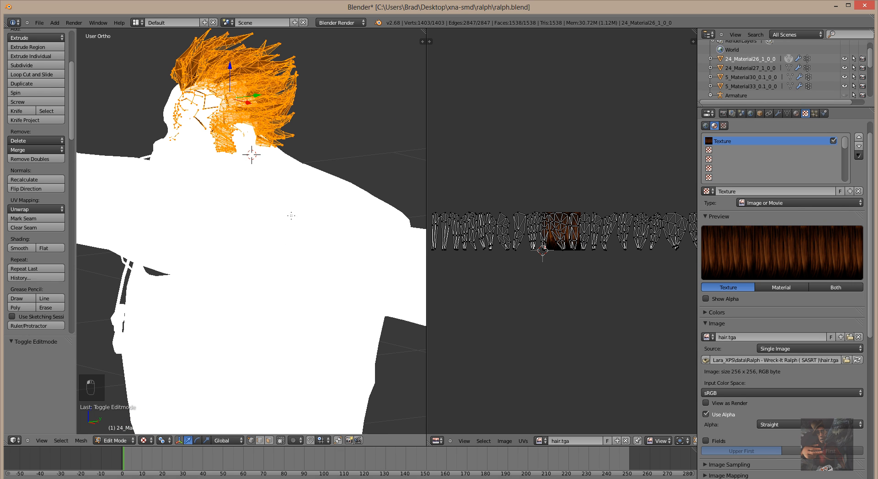
Orbit and zoom the 3D view to frame Ralph's head and hair.
{"action": "middle_click_drag", "start_coordinate": [339, 134], "coordinate": [362, 133]}
{"action": "scroll", "coordinate": [323, 147], "scroll_direction": "down", "scroll_amount": 1}
{"action": "scroll", "coordinate": [309, 142], "scroll_direction": "up", "scroll_amount": 4}
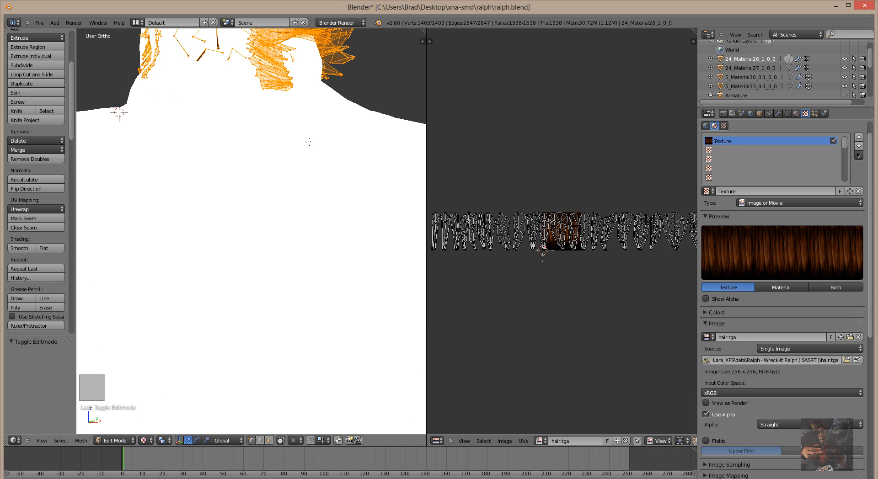
{"action": "middle_click_drag", "start_coordinate": [309, 141], "coordinate": [283, 325], "text": "shift"}
{"action": "scroll", "coordinate": [260, 251], "scroll_direction": "up", "scroll_amount": 6}
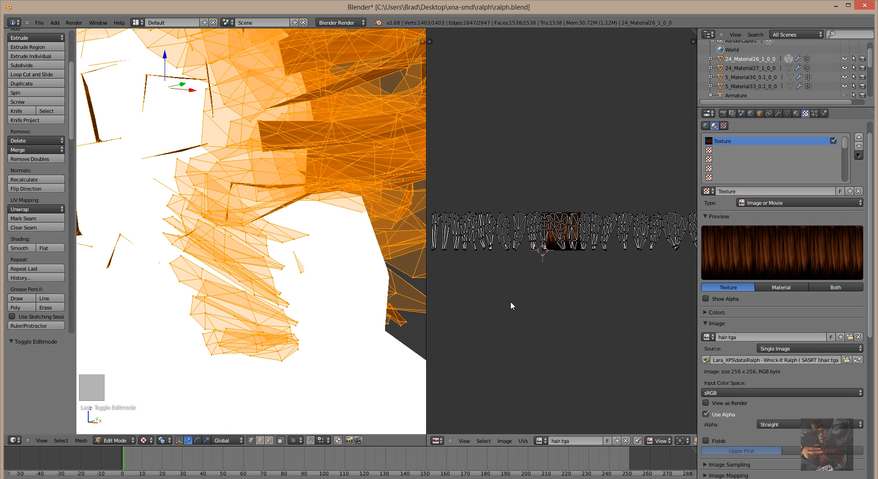
{"action": "scroll", "coordinate": [511, 302], "scroll_direction": "up", "scroll_amount": 1}
{"action": "scroll", "coordinate": [511, 302], "scroll_direction": "down", "scroll_amount": 3}
{"action": "scroll", "coordinate": [510, 304], "scroll_direction": "up", "scroll_amount": 3}
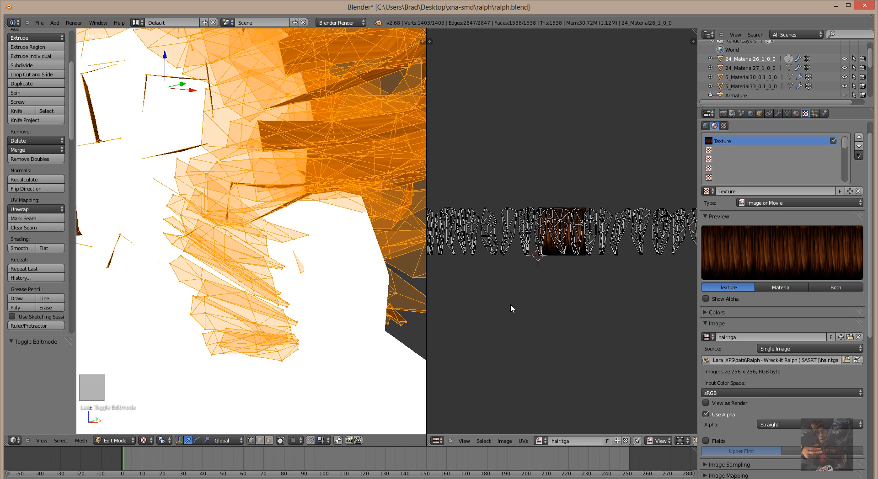
{"action": "scroll", "coordinate": [510, 303], "scroll_direction": "up", "scroll_amount": 2}
{"action": "scroll", "coordinate": [510, 303], "scroll_direction": "down", "scroll_amount": 2}
{"action": "scroll", "coordinate": [508, 300], "scroll_direction": "down", "scroll_amount": 2}
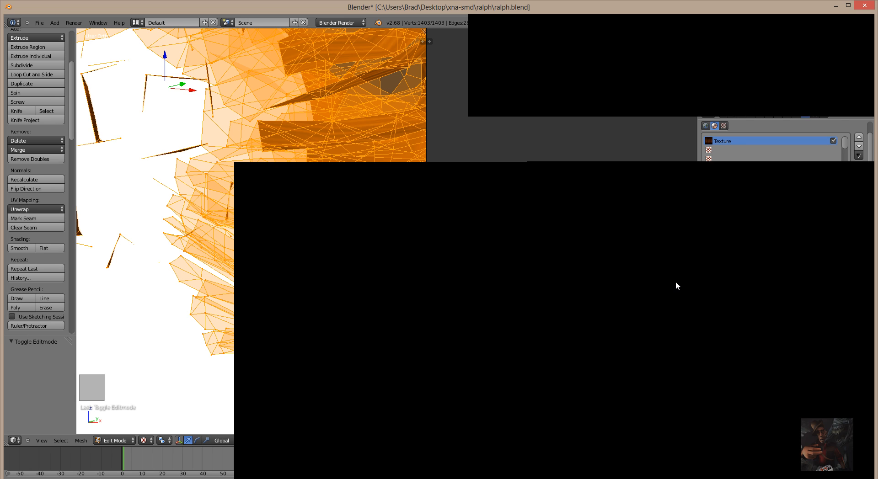
Pan the UV editor onto the hair.tga square and select all hair UV islands.
{"action": "middle_click_drag", "start_coordinate": [676, 283], "coordinate": [537, 335]}
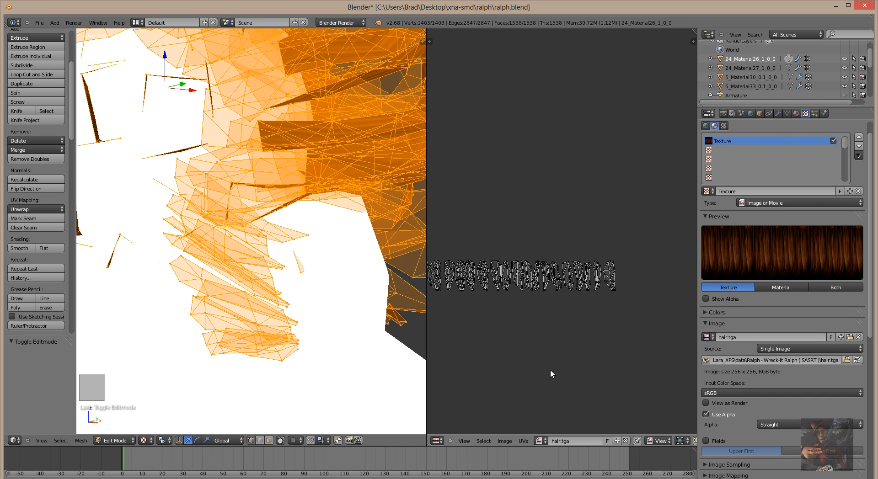
{"action": "middle_click_drag", "start_coordinate": [497, 352], "coordinate": [706, 243]}
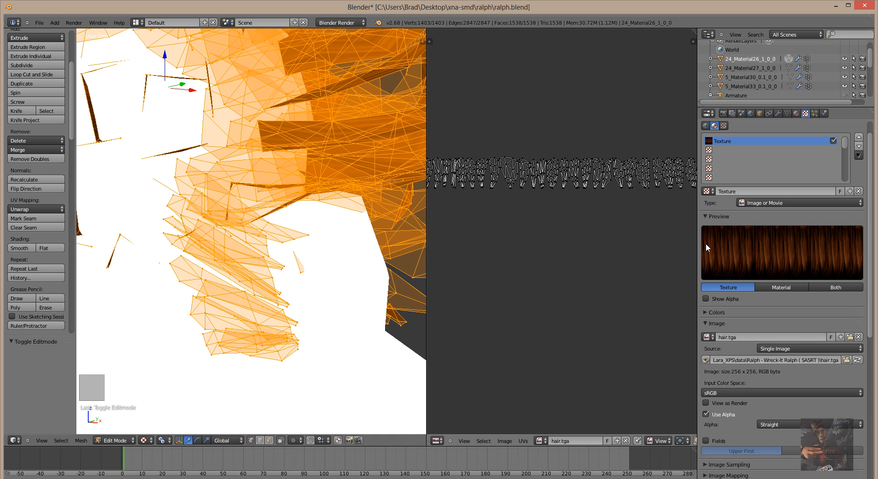
{"action": "middle_click_drag", "start_coordinate": [484, 265], "coordinate": [669, 300]}
{"action": "middle_click_drag", "start_coordinate": [448, 306], "coordinate": [668, 311]}
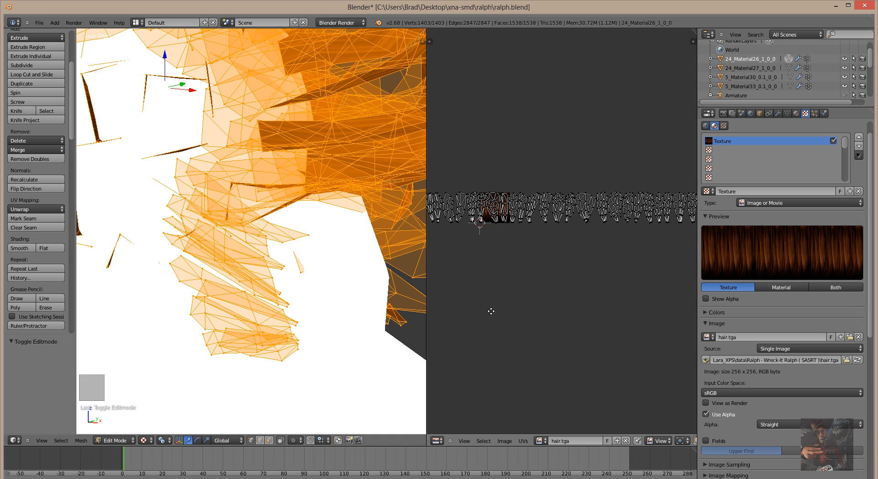
{"action": "mouse_move", "coordinate": [489, 311]}
{"action": "middle_mouse_down"}
{"action": "mouse_move", "coordinate": [640, 313]}
{"action": "mouse_move", "coordinate": [480, 308]}
{"action": "mouse_move", "coordinate": [519, 308]}
{"action": "mouse_move", "coordinate": [509, 304]}
{"action": "middle_mouse_up"}
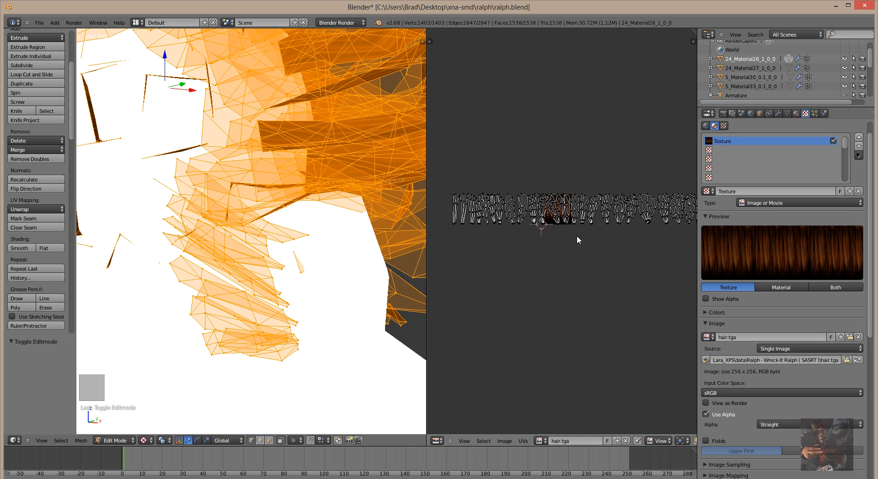
{"action": "key", "text": "a"}
{"action": "scroll", "coordinate": [575, 245], "scroll_direction": "down", "scroll_amount": 1}
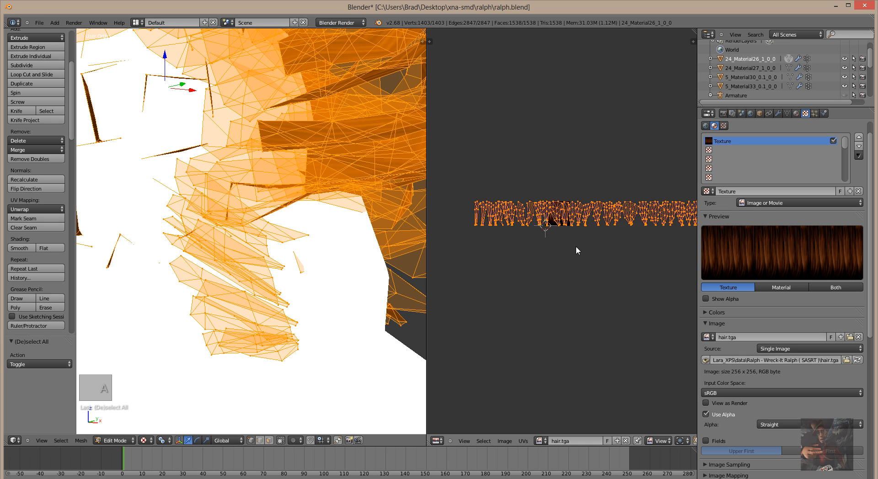
{"action": "scroll", "coordinate": [575, 245], "scroll_direction": "down", "scroll_amount": 2}
{"action": "middle_click_drag", "start_coordinate": [604, 255], "coordinate": [604, 290]}
{"action": "scroll", "coordinate": [512, 253], "scroll_direction": "up", "scroll_amount": 3}
{"action": "scroll", "coordinate": [539, 293], "scroll_direction": "up", "scroll_amount": 4}
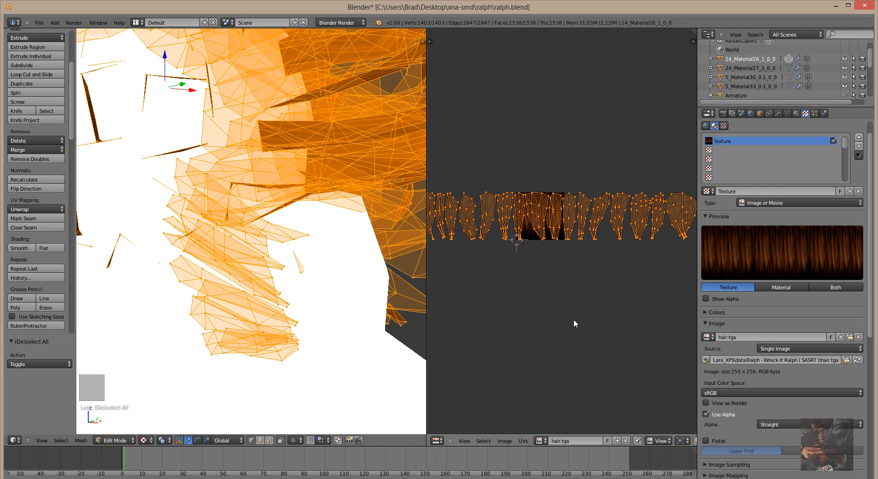
Set the UV editor's transform pivot point to the 2D Cursor.
{"action": "key", "text": "s"}
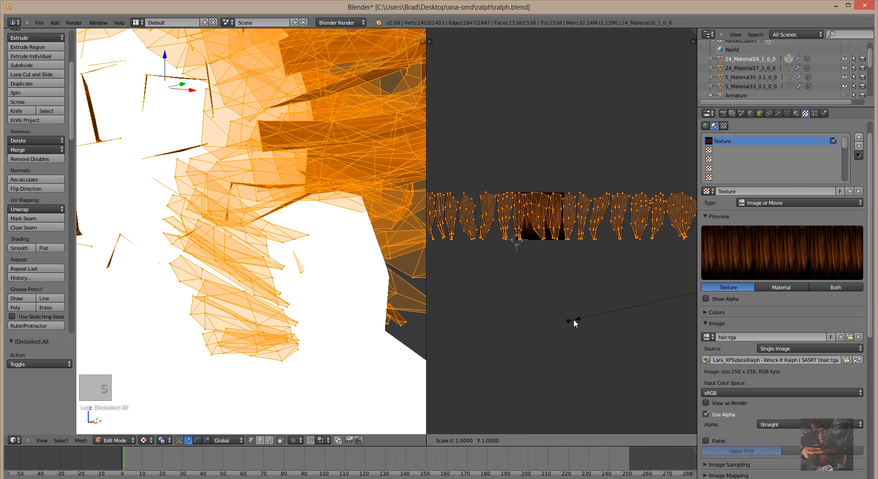
{"action": "right_click", "coordinate": [573, 319]}
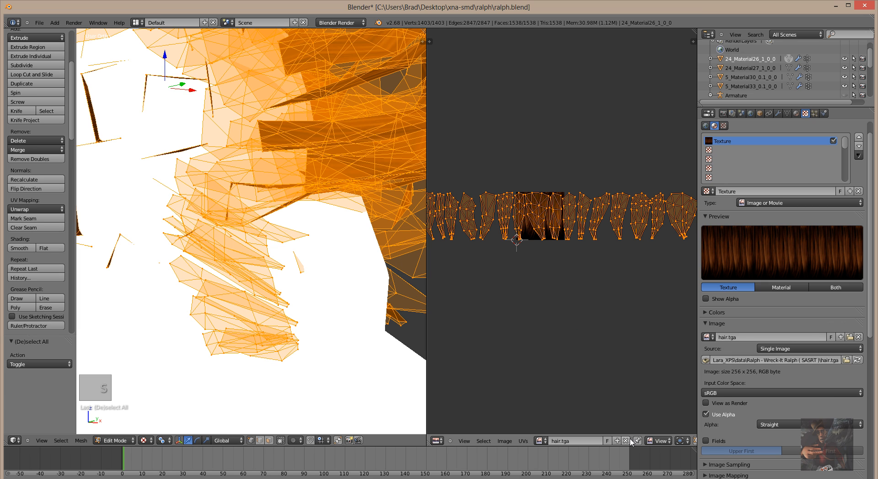
{"action": "scroll", "coordinate": [649, 395], "scroll_direction": "down", "scroll_amount": 2}
{"action": "scroll", "coordinate": [649, 394], "scroll_direction": "up", "scroll_amount": 2}
{"action": "scroll", "coordinate": [641, 441], "scroll_direction": "down", "scroll_amount": 1}
{"action": "scroll", "coordinate": [641, 440], "scroll_direction": "down", "scroll_amount": 3}
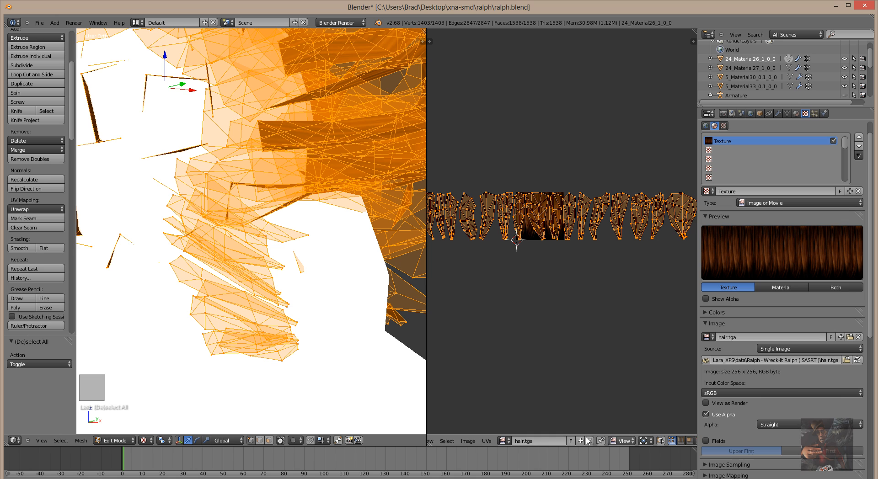
{"action": "scroll", "coordinate": [578, 388], "scroll_direction": "up", "scroll_amount": 1}
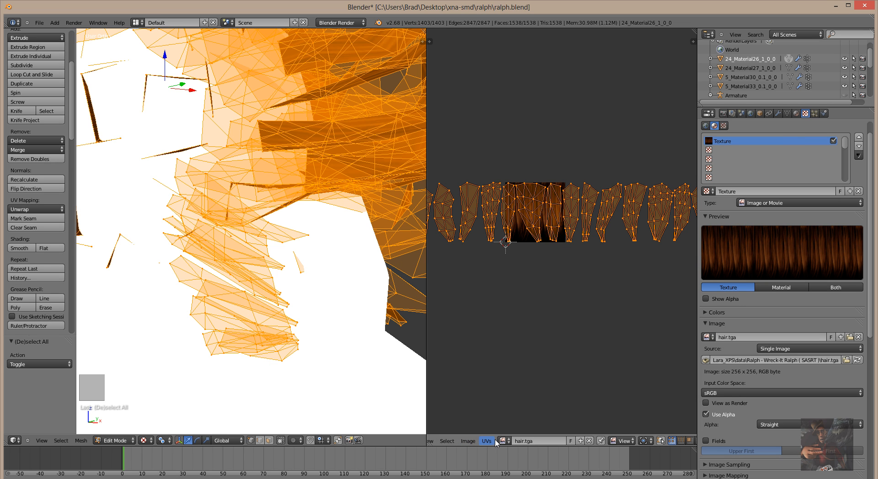
{"action": "scroll", "coordinate": [495, 442], "scroll_direction": "down", "scroll_amount": 1}
{"action": "scroll", "coordinate": [625, 442], "scroll_direction": "down", "scroll_amount": 2}
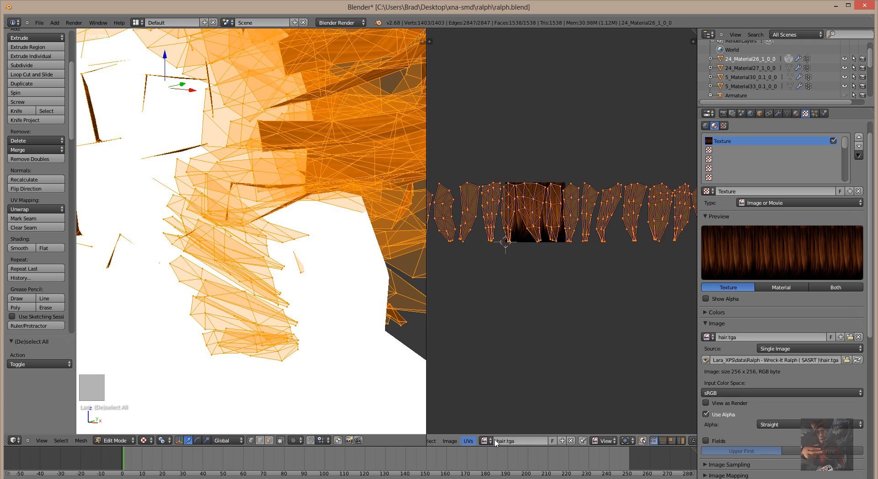
{"action": "left_click", "coordinate": [624, 442]}
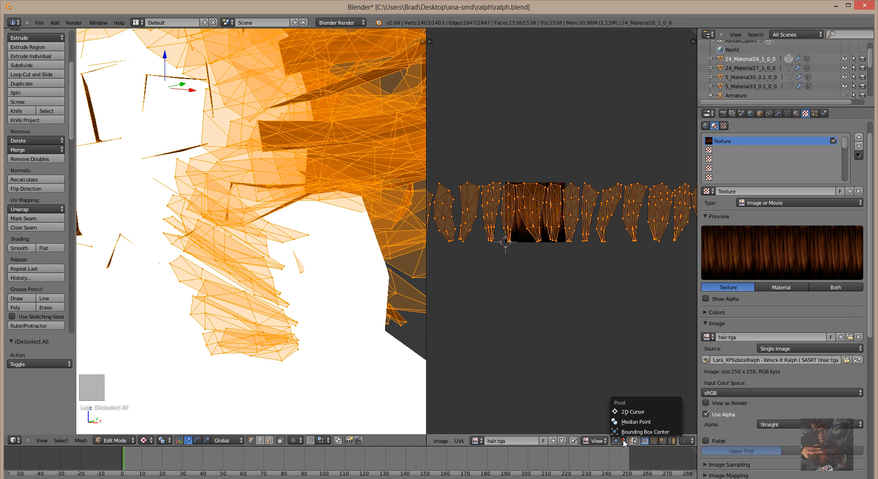
{"action": "left_click", "coordinate": [629, 413]}
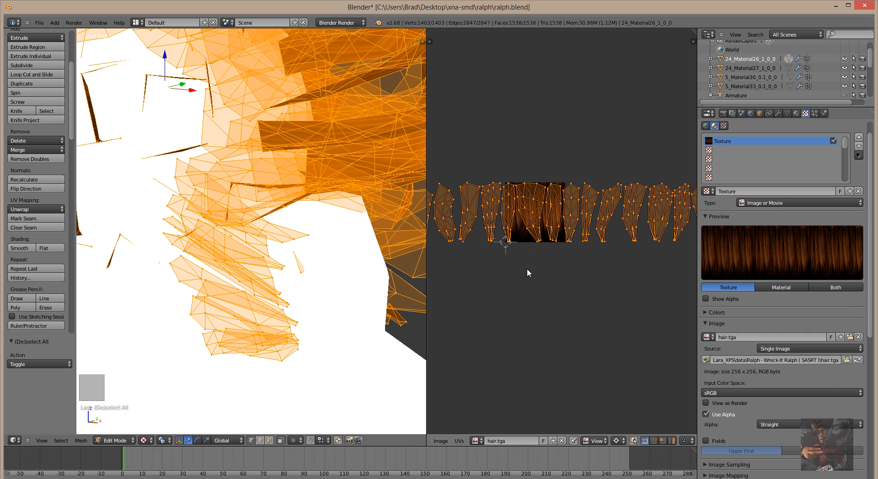
Place the 2D cursor in the hair.tga square, scale the islands to 0.806, and deselect them.
{"action": "key", "text": "shift+s"}
{"action": "left_click", "coordinate": [535, 210]}
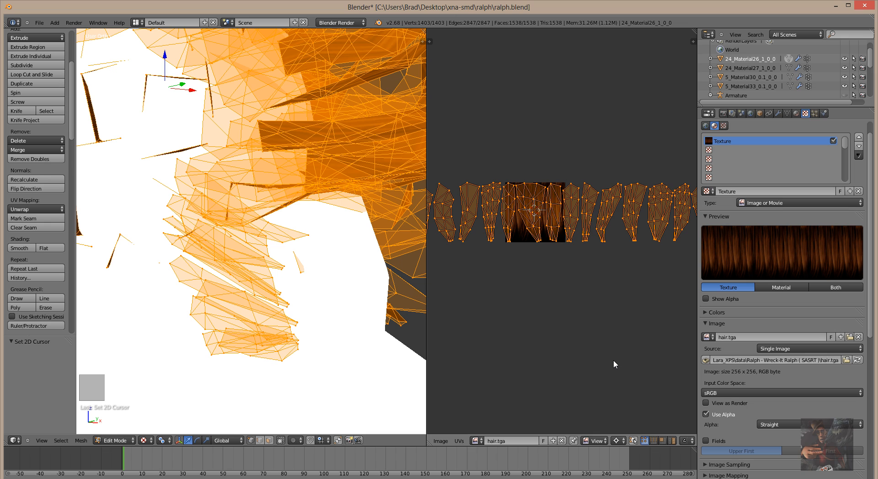
{"action": "key", "text": "s"}
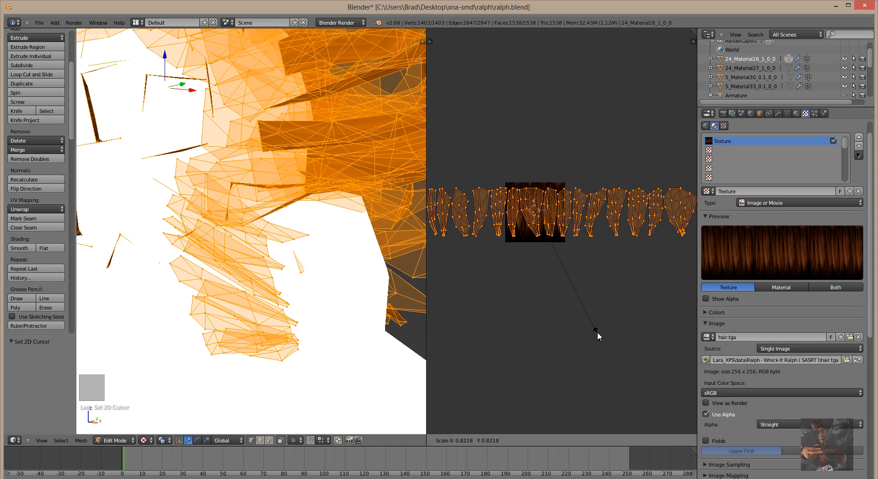
{"action": "left_click", "coordinate": [597, 331]}
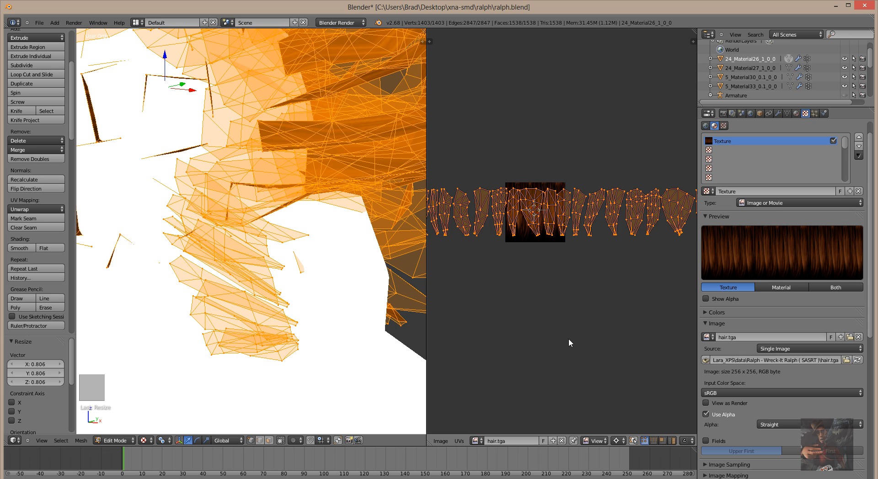
{"action": "scroll", "coordinate": [567, 342], "scroll_direction": "down", "scroll_amount": 2}
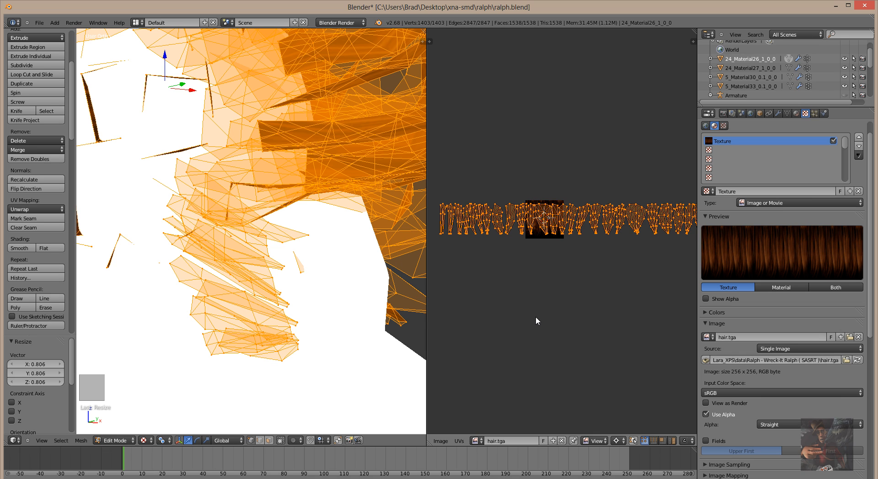
{"action": "key", "text": "a"}
{"action": "scroll", "coordinate": [477, 309], "scroll_direction": "up", "scroll_amount": 2}
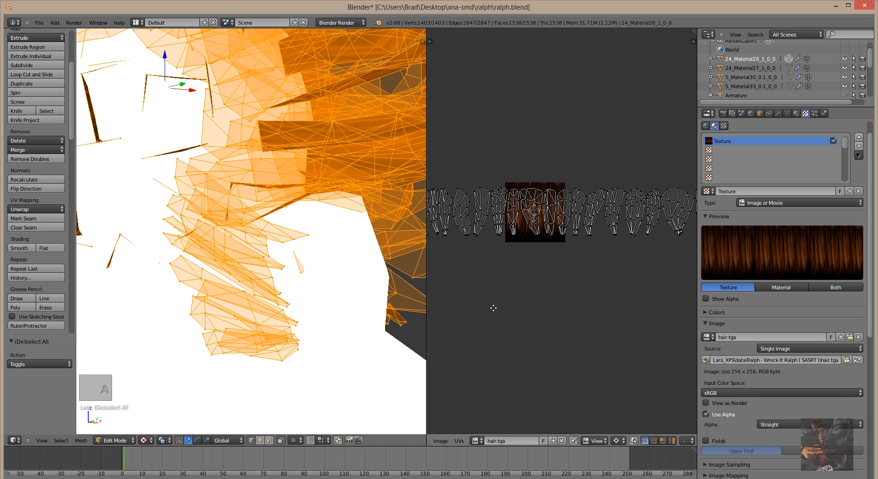
{"action": "middle_click_drag", "start_coordinate": [493, 307], "coordinate": [623, 335]}
{"action": "scroll", "coordinate": [527, 335], "scroll_direction": "up", "scroll_amount": 3}
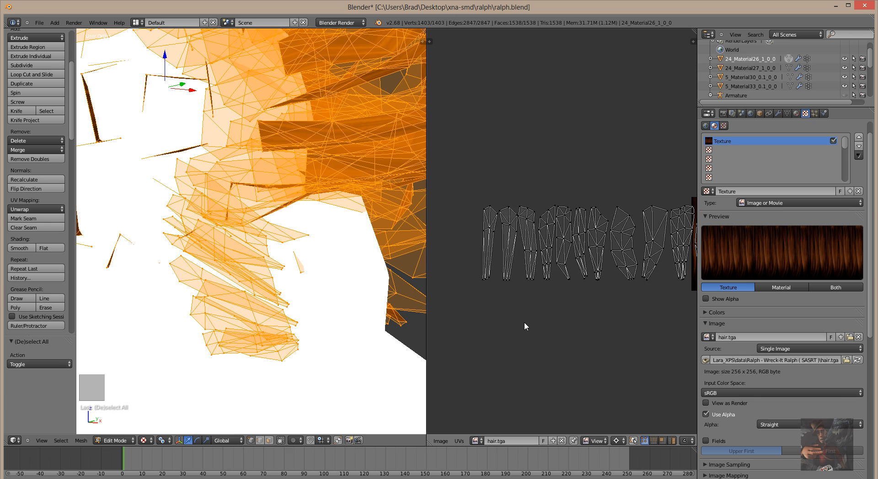
{"action": "scroll", "coordinate": [524, 321], "scroll_direction": "down", "scroll_amount": 2}
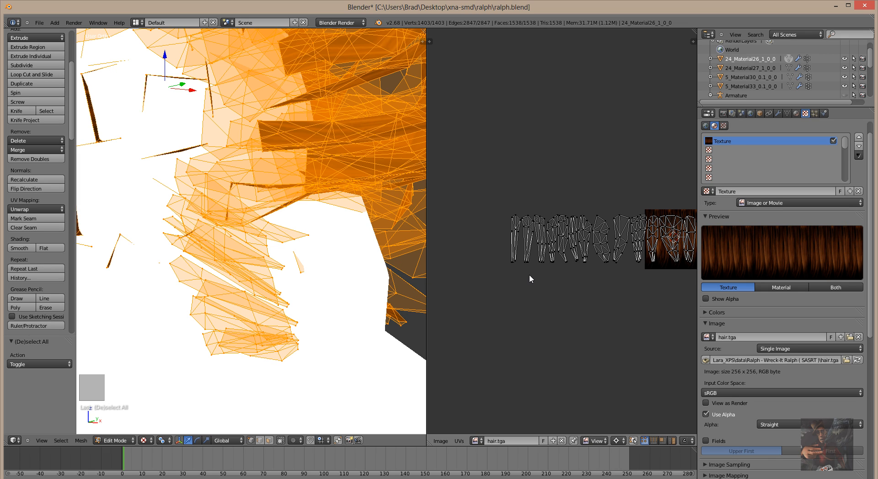
Brush-select the vertices of the three leftmost hair UV islands.
{"action": "key", "text": "c"}
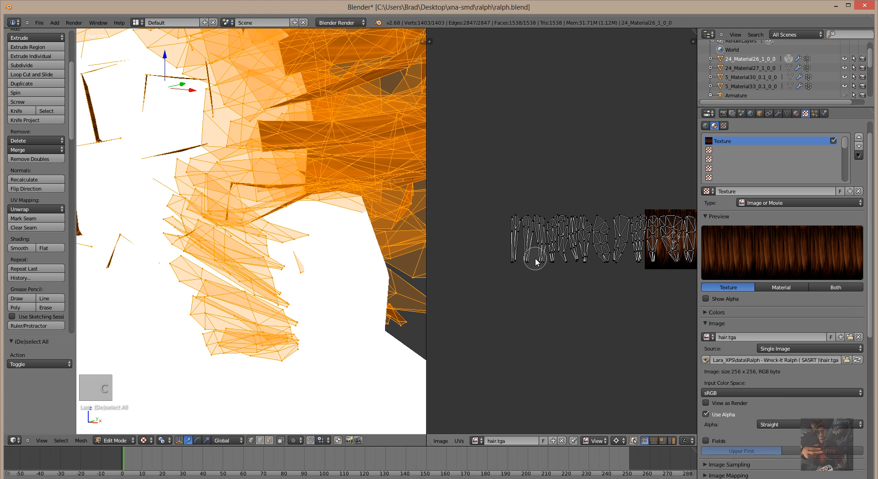
{"action": "mouse_move", "coordinate": [535, 259]}
{"action": "left_mouse_down"}
{"action": "mouse_move", "coordinate": [528, 223]}
{"action": "mouse_move", "coordinate": [514, 219]}
{"action": "mouse_move", "coordinate": [512, 265]}
{"action": "left_mouse_up"}
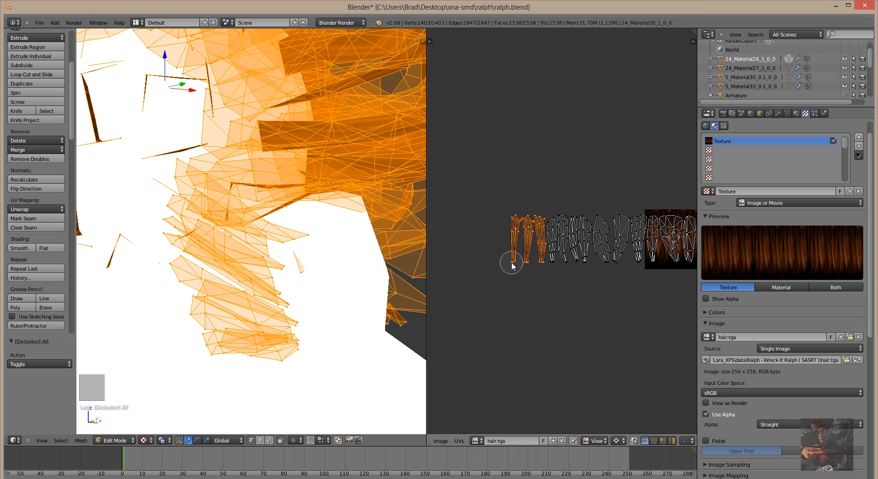
{"action": "right_click", "coordinate": [519, 293]}
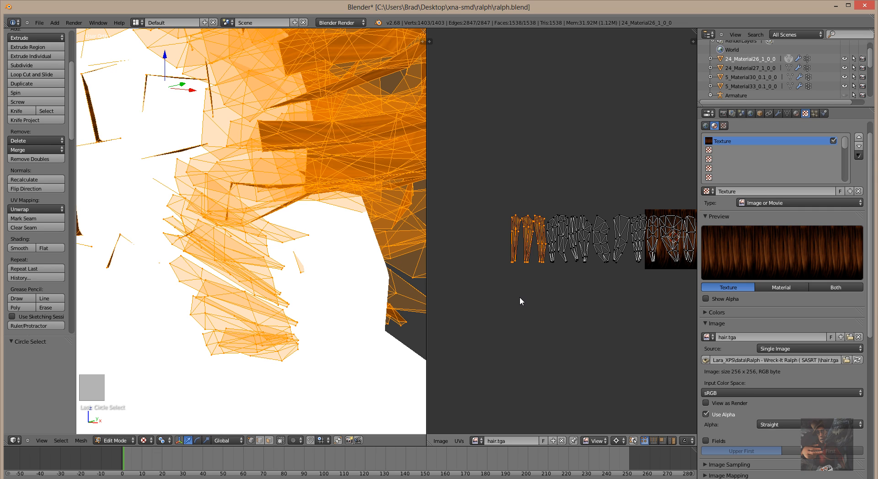
{"action": "key", "text": "g"}
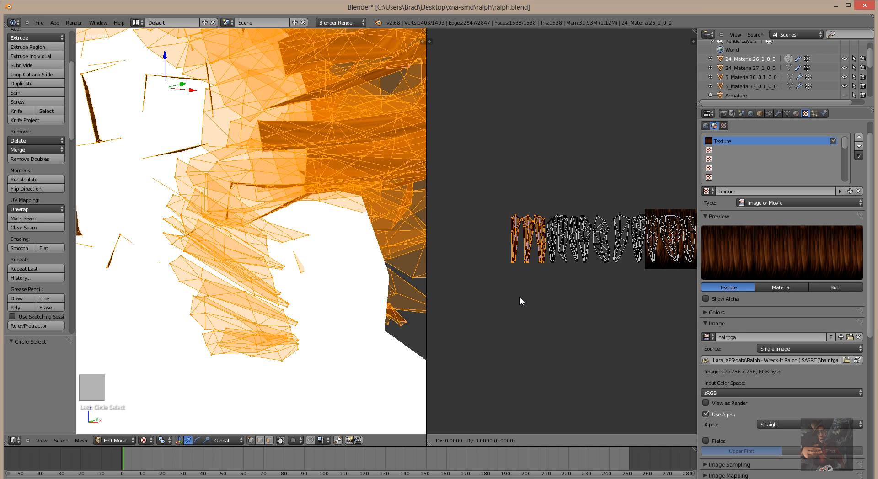
{"action": "right_click", "coordinate": [554, 297]}
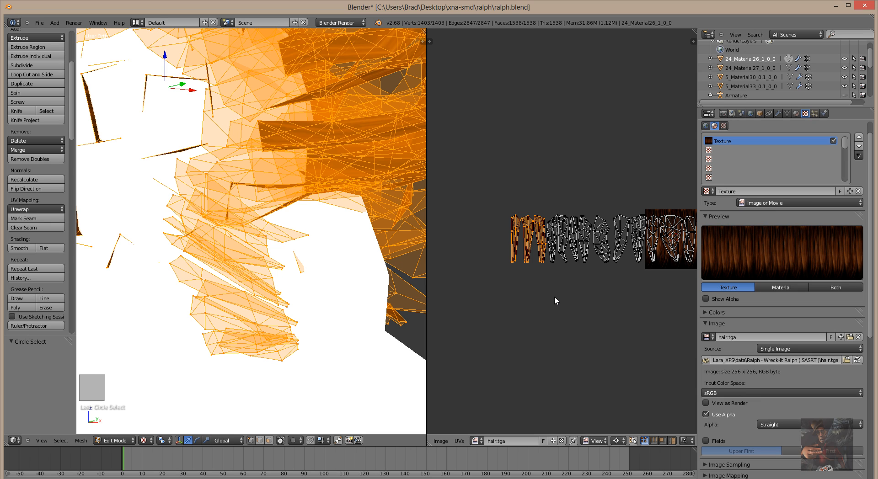
{"action": "key", "text": "x"}
{"action": "right_click", "coordinate": [534, 291]}
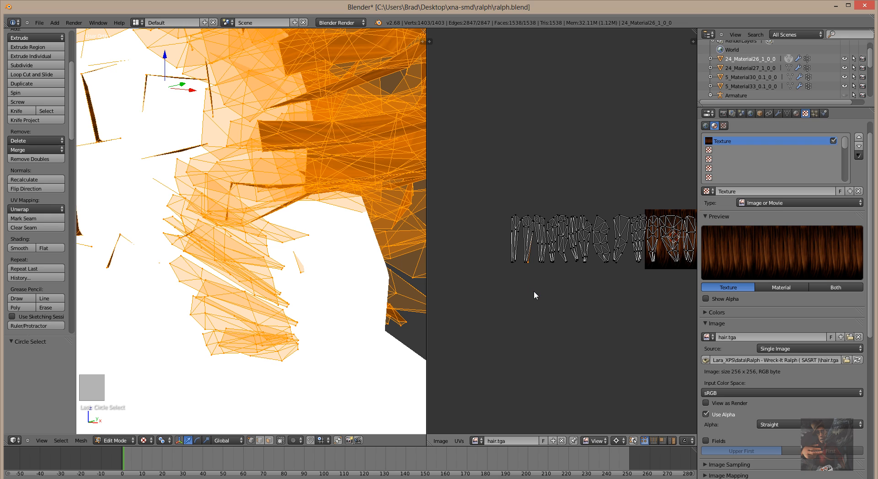
{"action": "key", "text": "ctrl+z"}
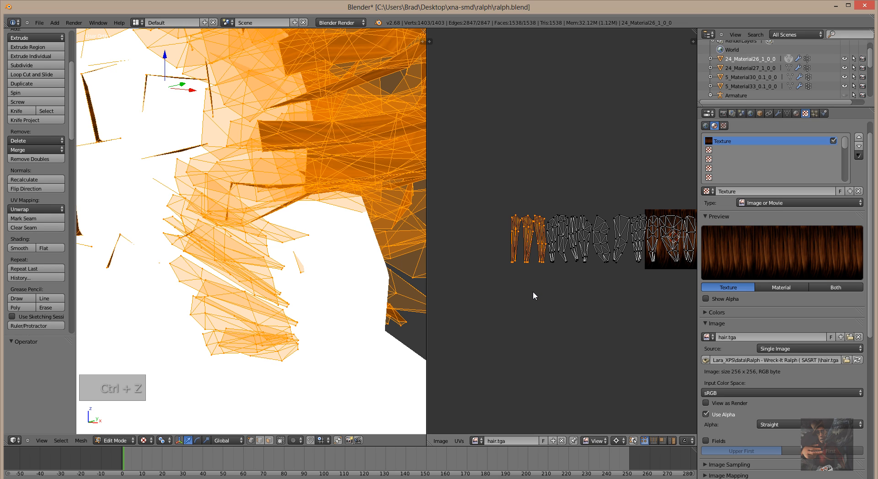
Move the selected islands 2.373 along X onto the hair.tga square.
{"action": "key", "text": "g"}
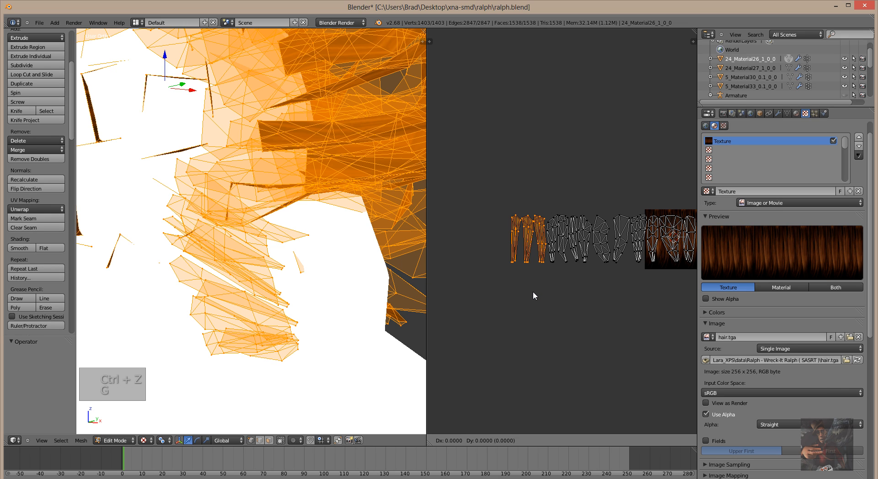
{"action": "key", "text": "x"}
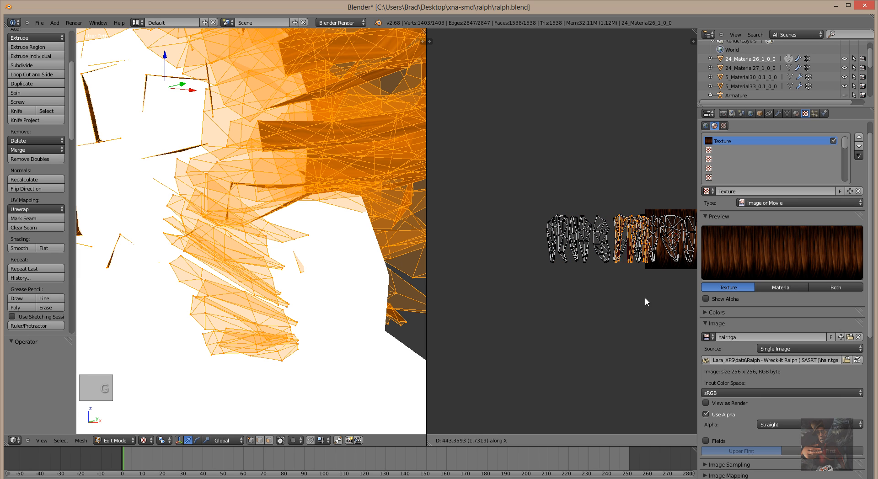
{"action": "left_click", "coordinate": [675, 298]}
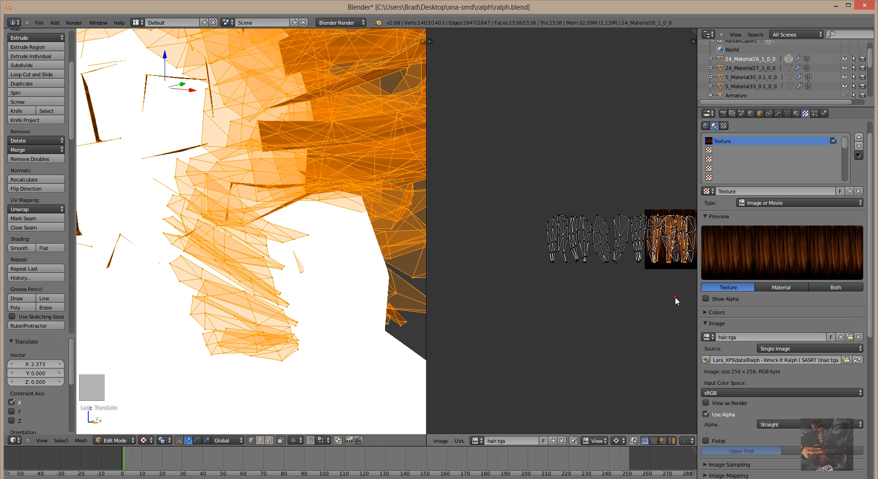
{"action": "scroll", "coordinate": [569, 297], "scroll_direction": "down", "scroll_amount": 2}
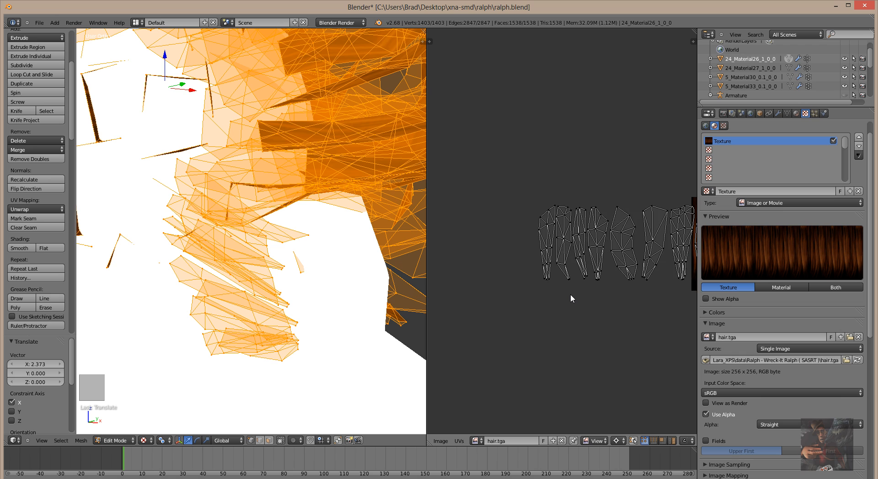
Circle-select the next leftmost hair UV strands and move them 1.907 along X onto hair.tga.
{"action": "key", "text": "a"}
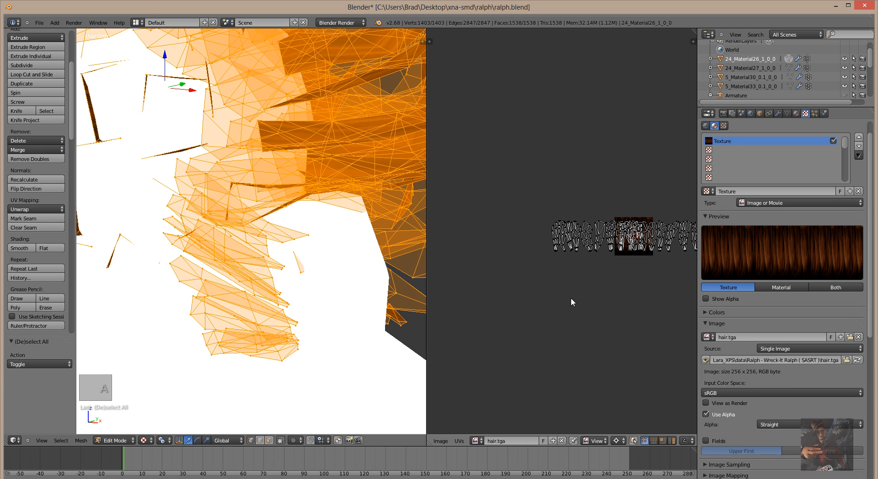
{"action": "scroll", "coordinate": [563, 264], "scroll_direction": "up", "scroll_amount": 4}
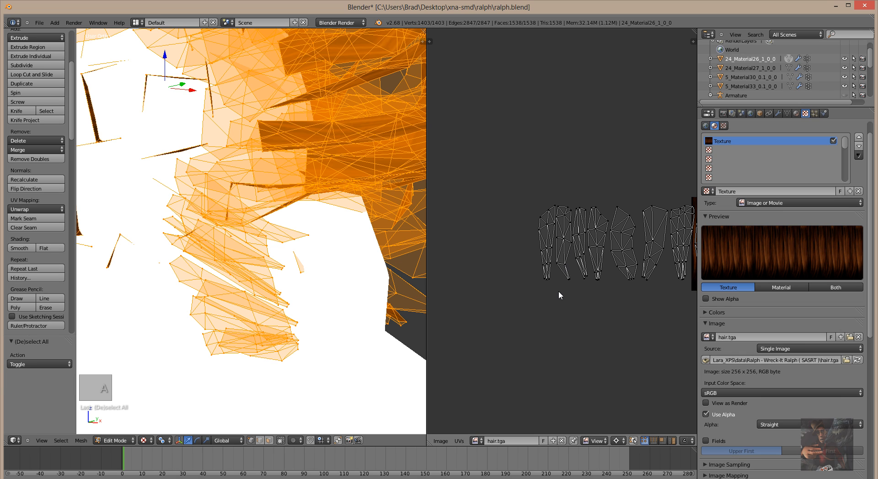
{"action": "key", "text": "c"}
{"action": "mouse_move", "coordinate": [570, 281]}
{"action": "left_mouse_down"}
{"action": "mouse_move", "coordinate": [578, 275]}
{"action": "mouse_move", "coordinate": [578, 211]}
{"action": "mouse_move", "coordinate": [557, 207]}
{"action": "mouse_move", "coordinate": [547, 227]}
{"action": "mouse_move", "coordinate": [547, 280]}
{"action": "mouse_move", "coordinate": [553, 207]}
{"action": "left_mouse_up"}
{"action": "right_click", "coordinate": [553, 207]}
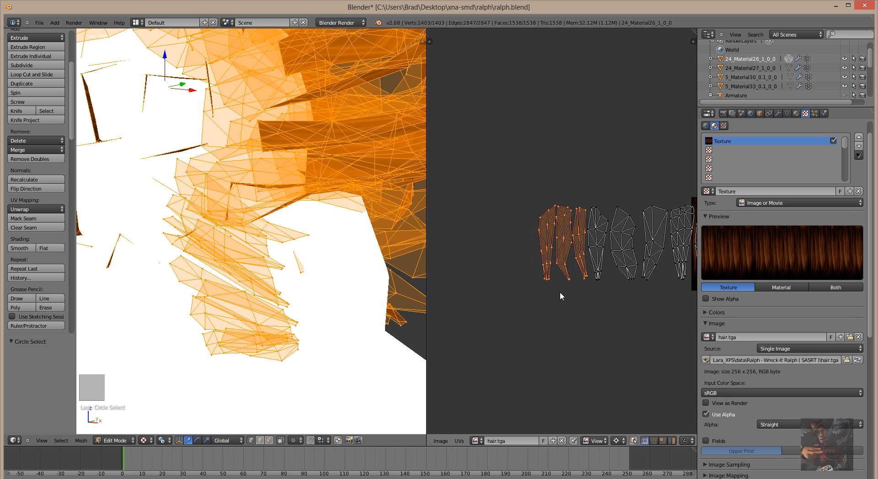
{"action": "scroll", "coordinate": [553, 322], "scroll_direction": "down", "scroll_amount": 3}
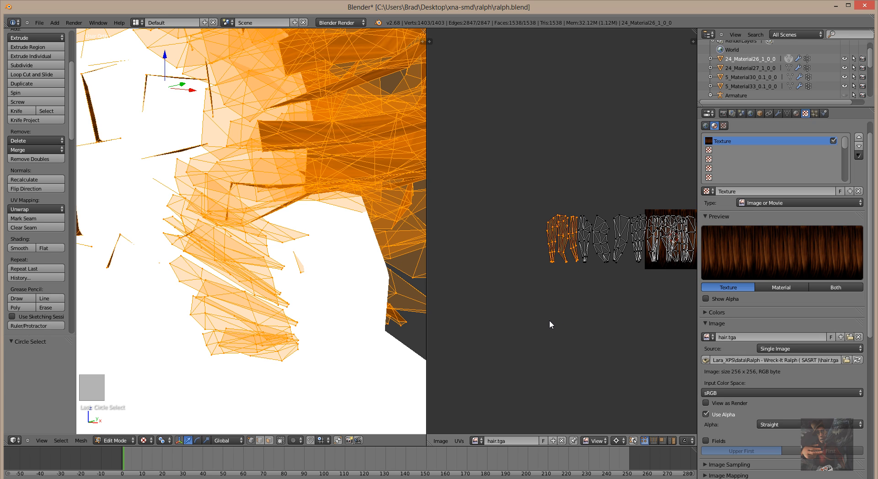
{"action": "key", "text": "g"}
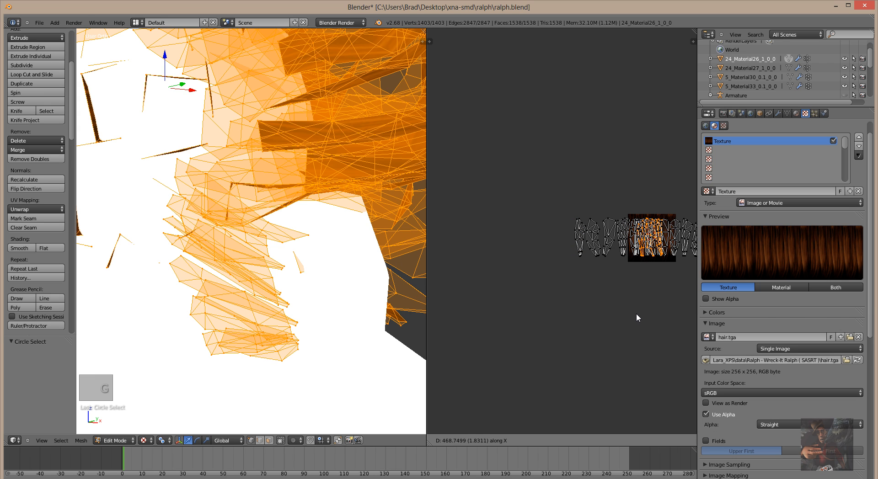
{"action": "left_click", "coordinate": [639, 312]}
{"action": "middle_click_drag", "start_coordinate": [589, 338], "coordinate": [511, 333]}
{"action": "scroll", "coordinate": [501, 324], "scroll_direction": "up", "scroll_amount": 2}
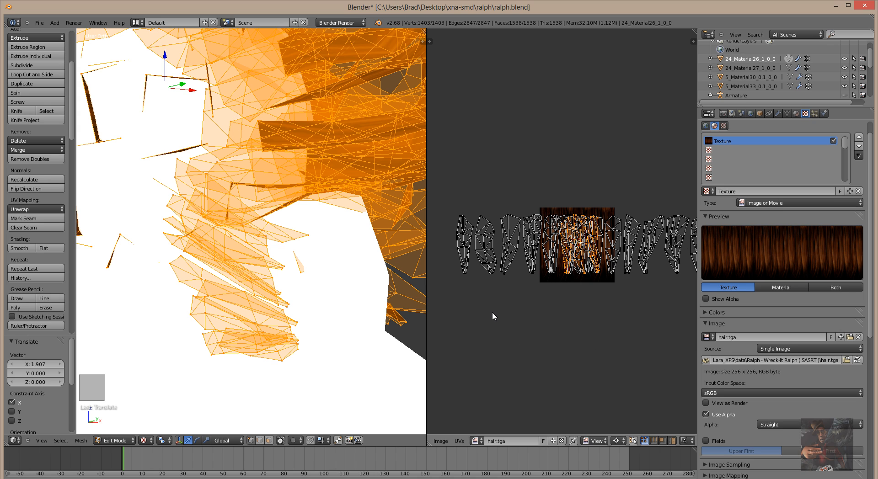
Select the left hair UV islands and slide them 1.172 along X onto the hair.tga square.
{"action": "key", "text": "c"}
{"action": "right_click", "coordinate": [492, 305]}
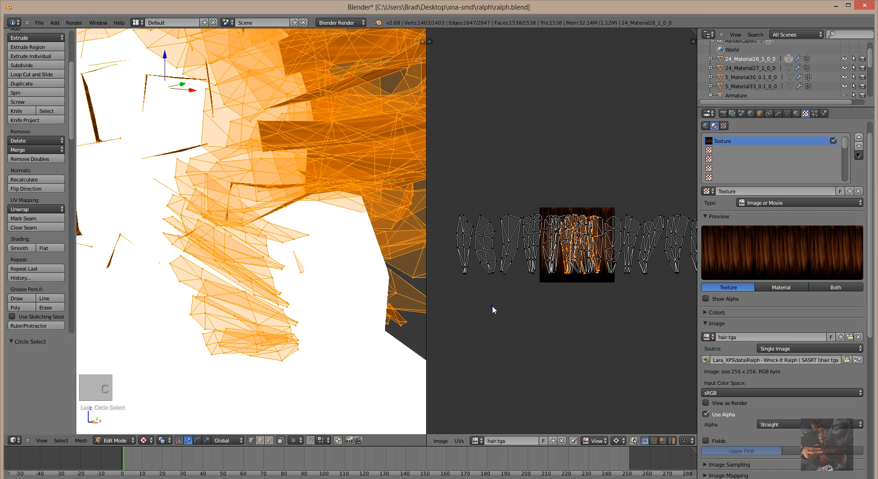
{"action": "key", "text": "a"}
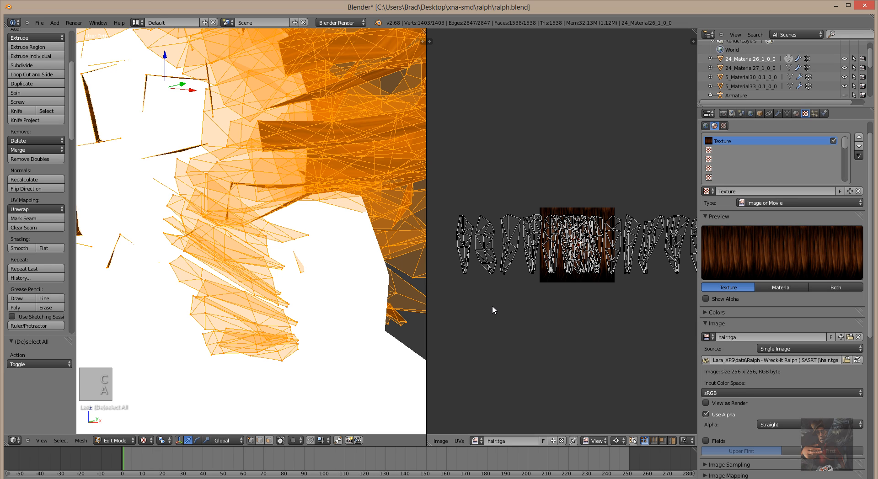
{"action": "key", "text": "c"}
{"action": "mouse_move", "coordinate": [503, 273]}
{"action": "left_mouse_down"}
{"action": "mouse_move", "coordinate": [506, 221]}
{"action": "mouse_move", "coordinate": [462, 248]}
{"action": "mouse_move", "coordinate": [470, 279]}
{"action": "mouse_move", "coordinate": [486, 255]}
{"action": "mouse_move", "coordinate": [483, 220]}
{"action": "left_mouse_up"}
{"action": "right_click", "coordinate": [484, 221]}
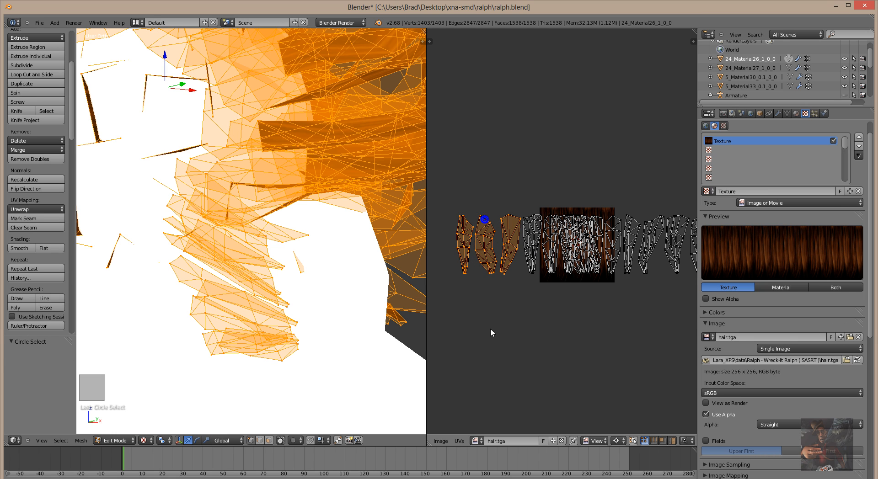
{"action": "key", "text": "g"}
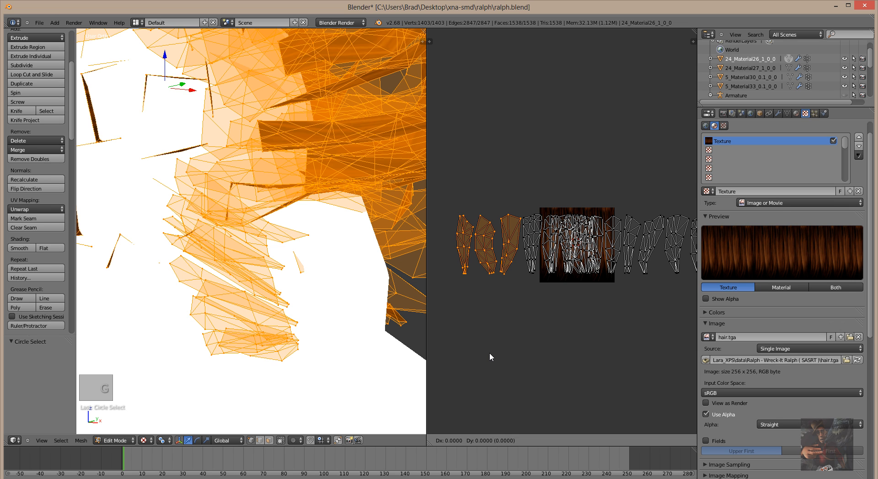
{"action": "key", "text": "x"}
{"action": "left_click", "coordinate": [575, 346]}
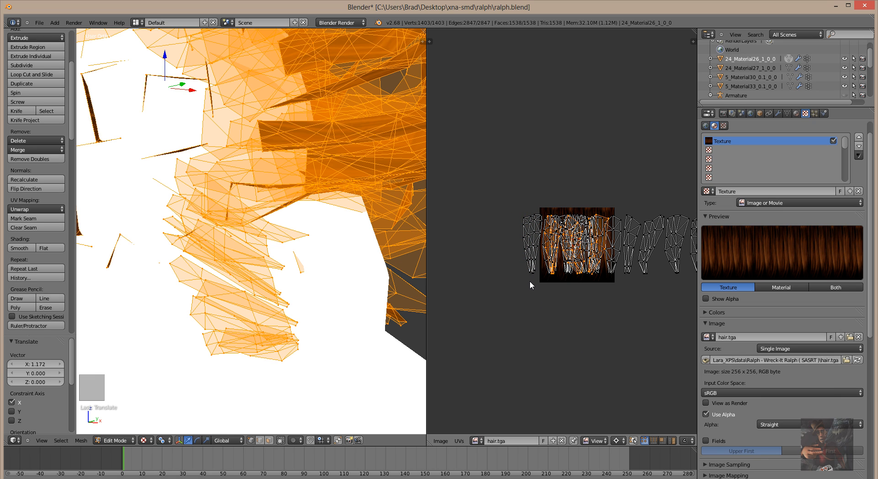
Slide the leftmost remaining UV island 0.256 along X into the texture square.
{"action": "key", "text": "a"}
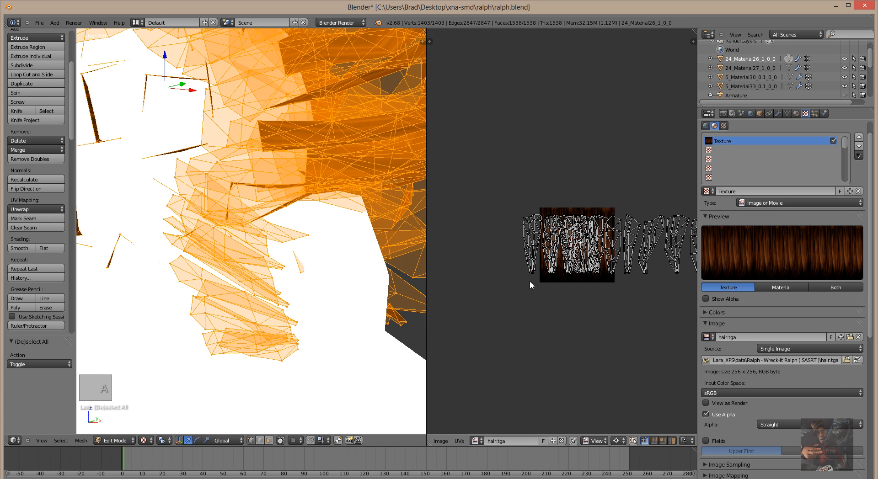
{"action": "key", "text": "c"}
{"action": "left_click_drag", "start_coordinate": [529, 280], "coordinate": [531, 223]}
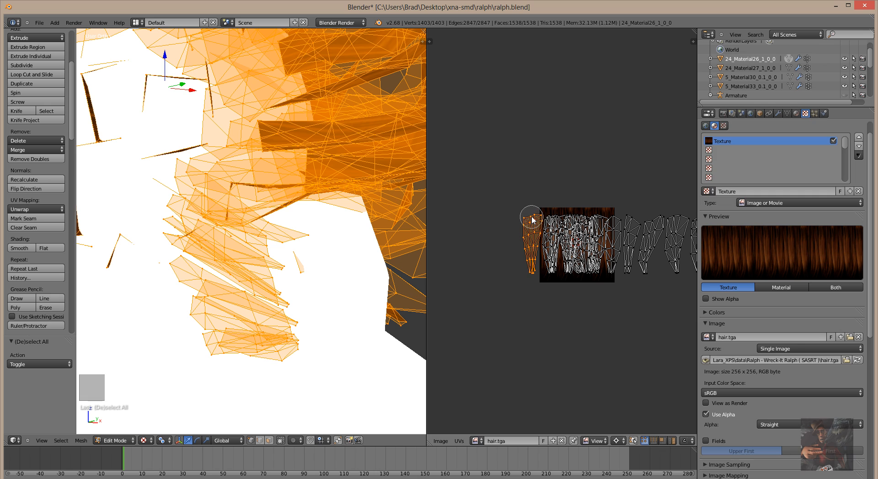
{"action": "right_click", "coordinate": [530, 223]}
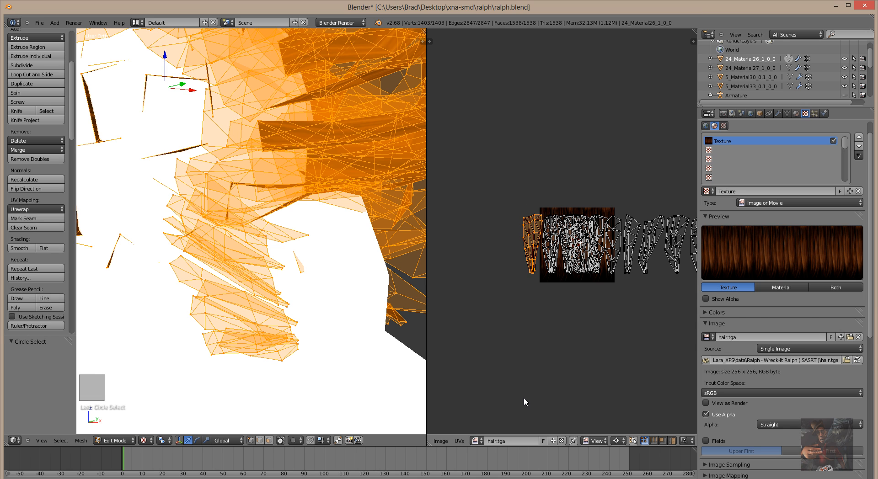
{"action": "key", "text": "g"}
{"action": "key", "text": "x"}
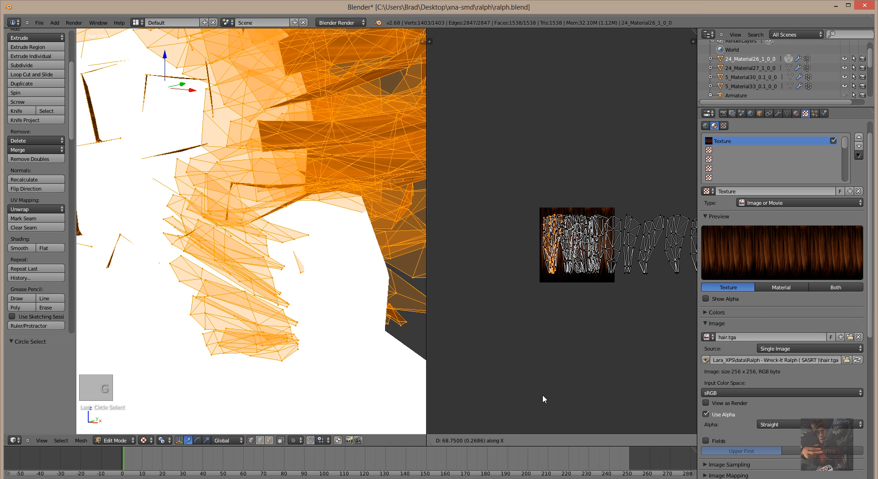
{"action": "left_click", "coordinate": [542, 393]}
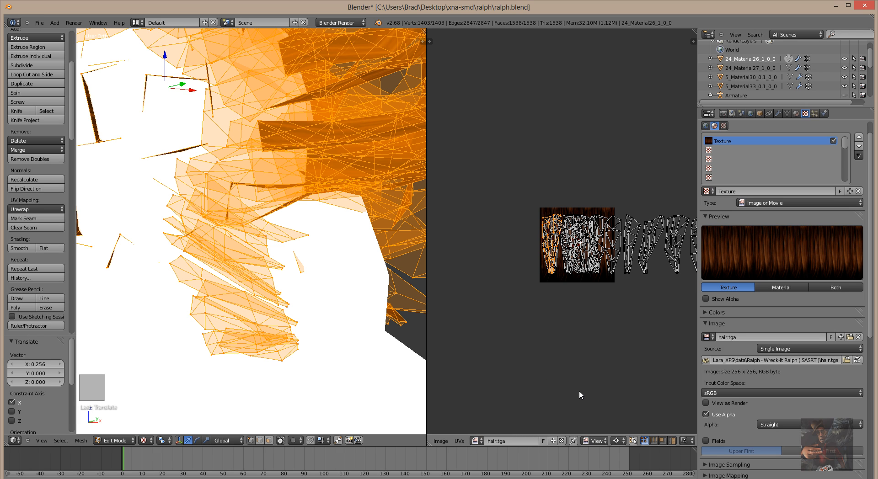
Select one whole hair UV strip beside the hair.tga square and begin moving it left.
{"action": "scroll", "coordinate": [544, 384], "scroll_direction": "up", "scroll_amount": 5}
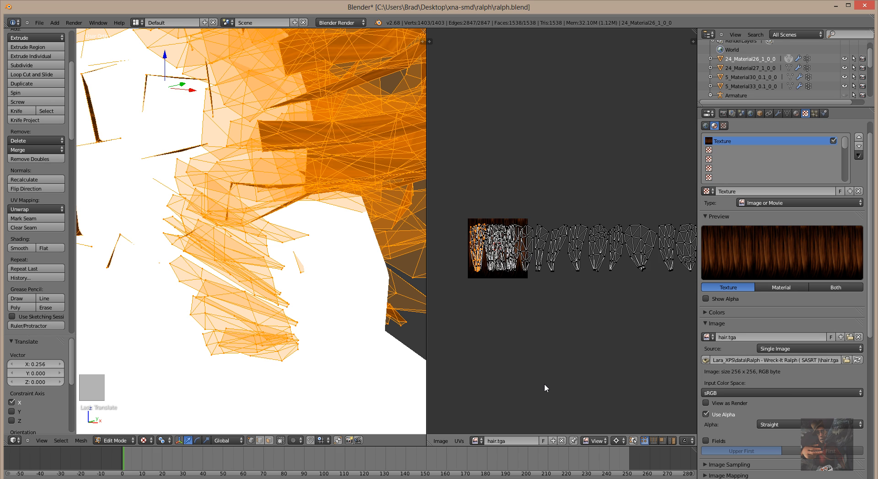
{"action": "scroll", "coordinate": [577, 367], "scroll_direction": "up", "scroll_amount": 2}
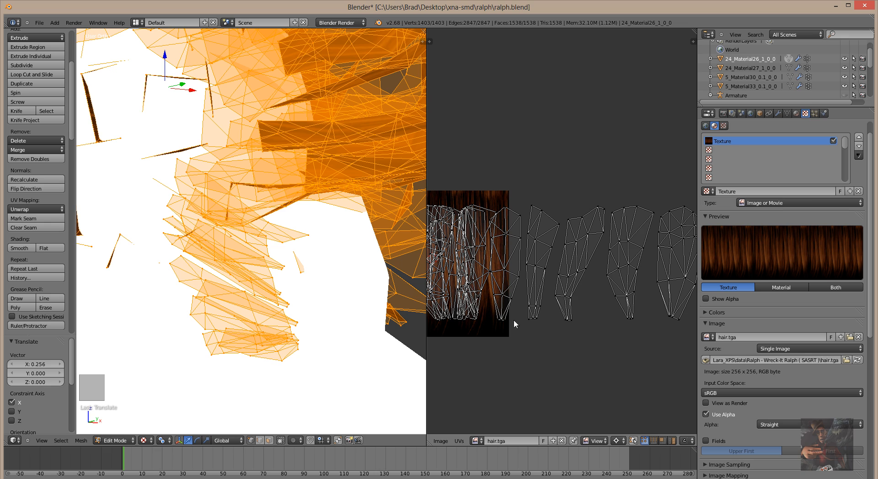
{"action": "middle_click_drag", "start_coordinate": [526, 338], "coordinate": [544, 341]}
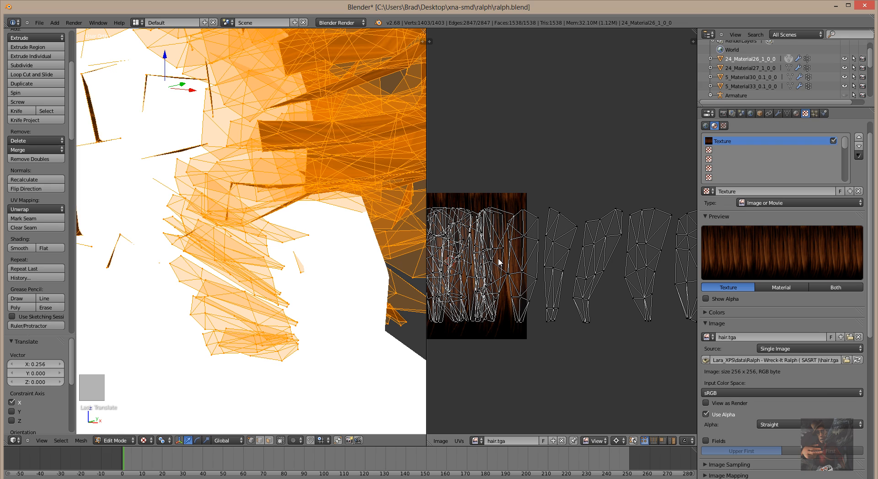
{"action": "right_click", "coordinate": [523, 238]}
{"action": "key", "text": "ctrl+KP_Add"}
{"action": "key", "text": "ctrl+KP_Add"}
{"action": "key", "text": "ctrl+KP_Add"}
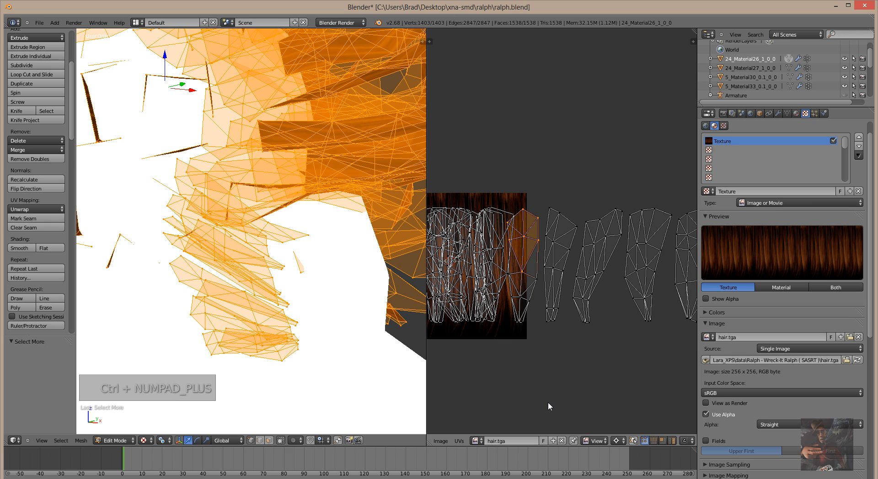
{"action": "key", "text": "ctrl+KP_Add"}
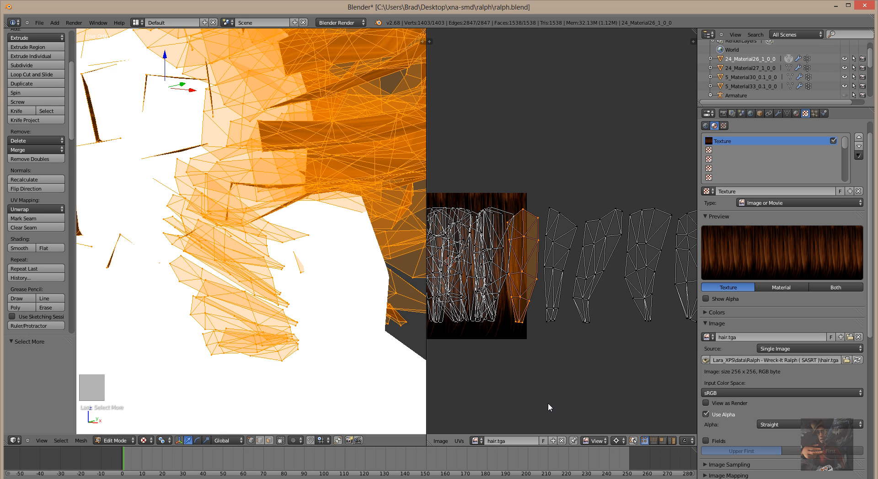
{"action": "key", "text": "g"}
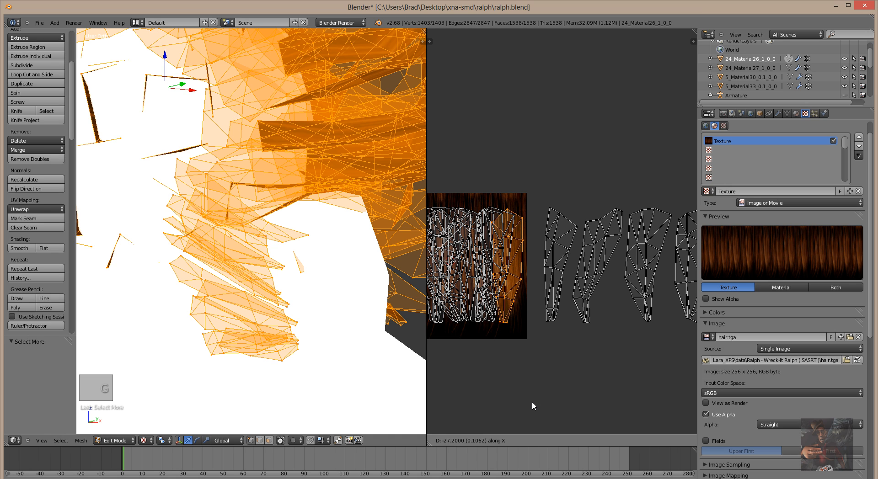
Place the strip, then select three more UV islands and slide them left along X.
{"action": "left_click", "coordinate": [531, 402]}
{"action": "scroll", "coordinate": [586, 360], "scroll_direction": "down", "scroll_amount": 1}
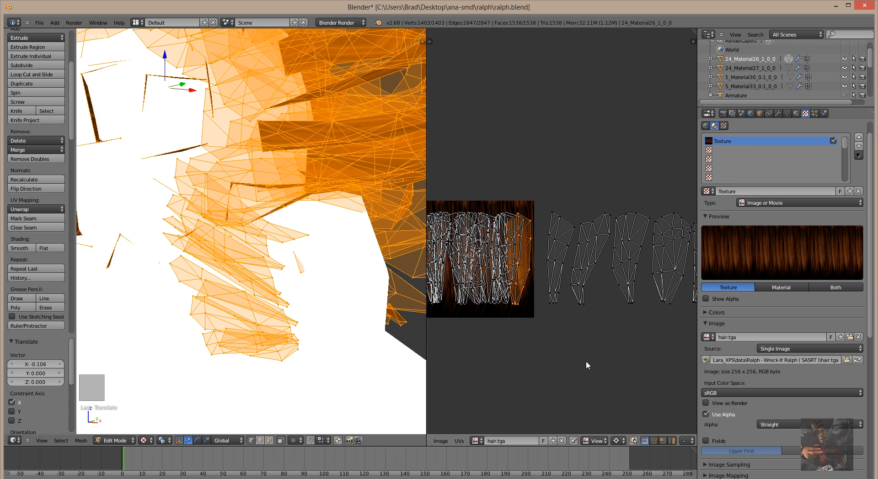
{"action": "key", "text": "a"}
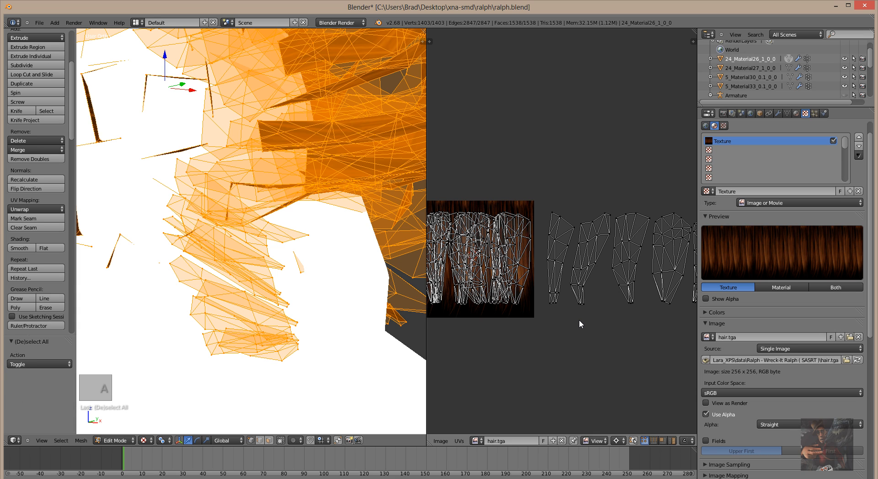
{"action": "scroll", "coordinate": [579, 322], "scroll_direction": "down", "scroll_amount": 2}
{"action": "key", "text": "c"}
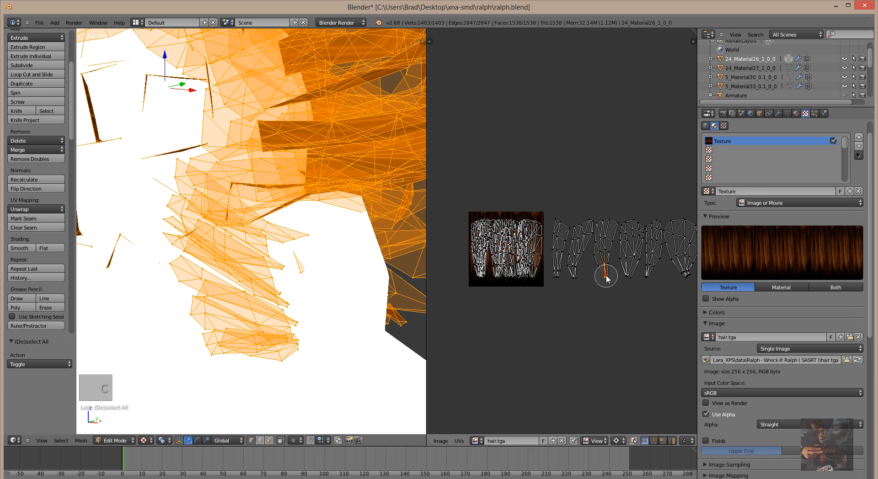
{"action": "mouse_move", "coordinate": [604, 275]}
{"action": "left_mouse_down"}
{"action": "mouse_move", "coordinate": [609, 219]}
{"action": "mouse_move", "coordinate": [555, 231]}
{"action": "mouse_move", "coordinate": [562, 277]}
{"action": "mouse_move", "coordinate": [581, 229]}
{"action": "left_mouse_up"}
{"action": "key", "text": "Escape"}
{"action": "key", "text": "g"}
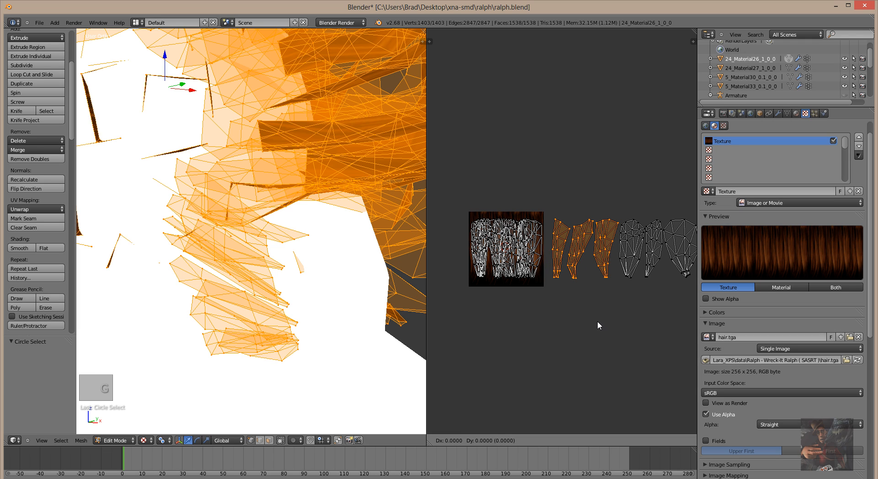
{"action": "key", "text": "x"}
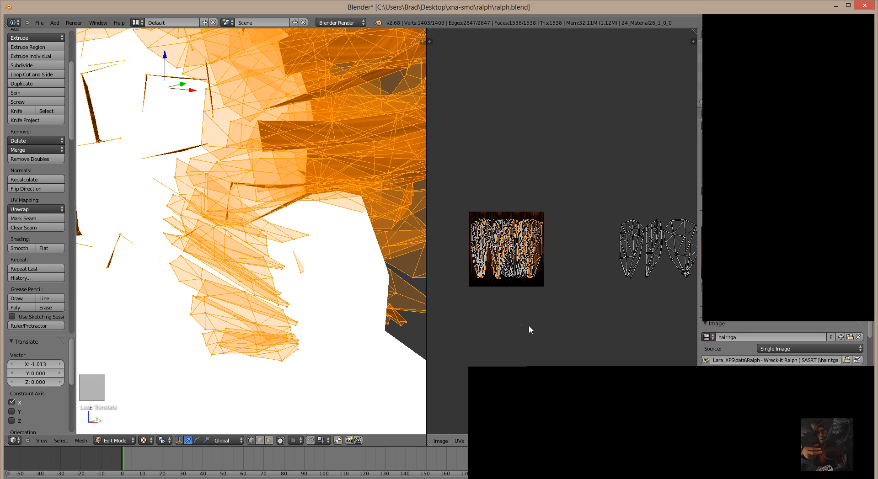
{"action": "left_click", "coordinate": [522, 324]}
{"action": "middle_click_drag", "start_coordinate": [619, 331], "coordinate": [520, 336]}
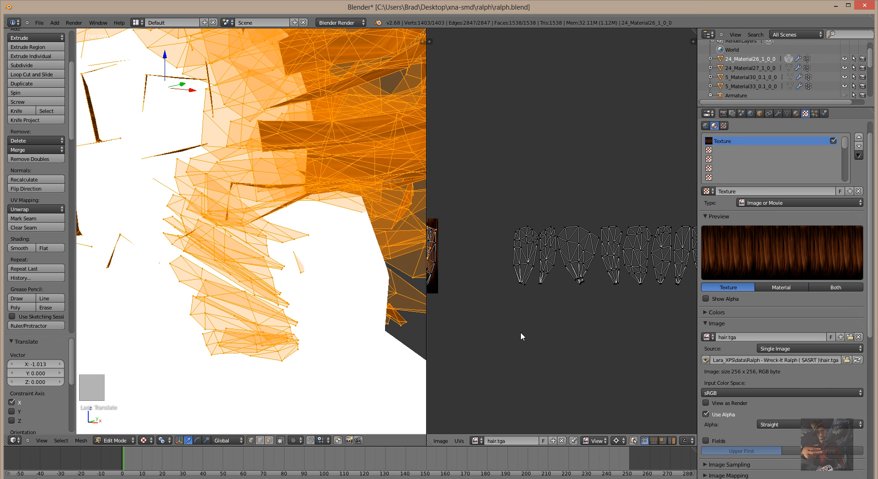
Slide the next group of islands -2.086 along X onto hair.tga and scale it to 0.836.
{"action": "key", "text": "a"}
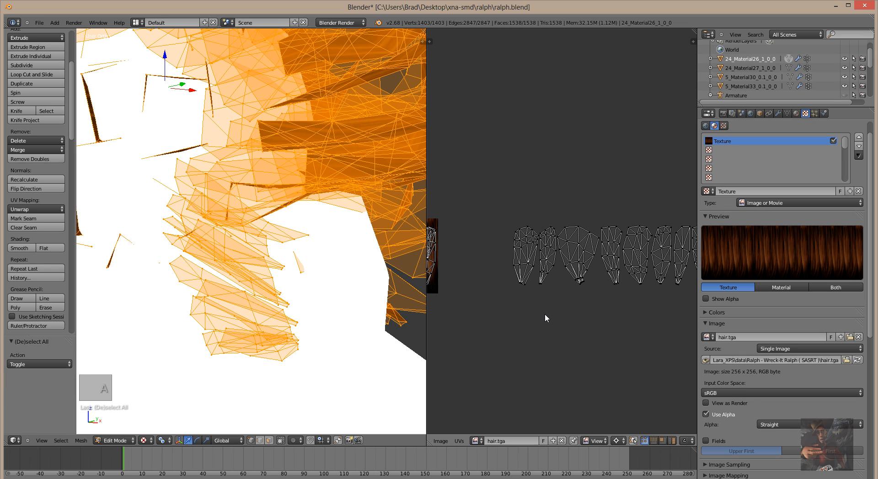
{"action": "key", "text": "c"}
{"action": "mouse_move", "coordinate": [578, 290]}
{"action": "left_mouse_down"}
{"action": "mouse_move", "coordinate": [589, 240]}
{"action": "mouse_move", "coordinate": [530, 236]}
{"action": "mouse_move", "coordinate": [516, 258]}
{"action": "mouse_move", "coordinate": [526, 264]}
{"action": "mouse_move", "coordinate": [542, 242]}
{"action": "mouse_move", "coordinate": [539, 277]}
{"action": "mouse_move", "coordinate": [560, 247]}
{"action": "mouse_move", "coordinate": [564, 274]}
{"action": "left_mouse_up"}
{"action": "right_click", "coordinate": [566, 282]}
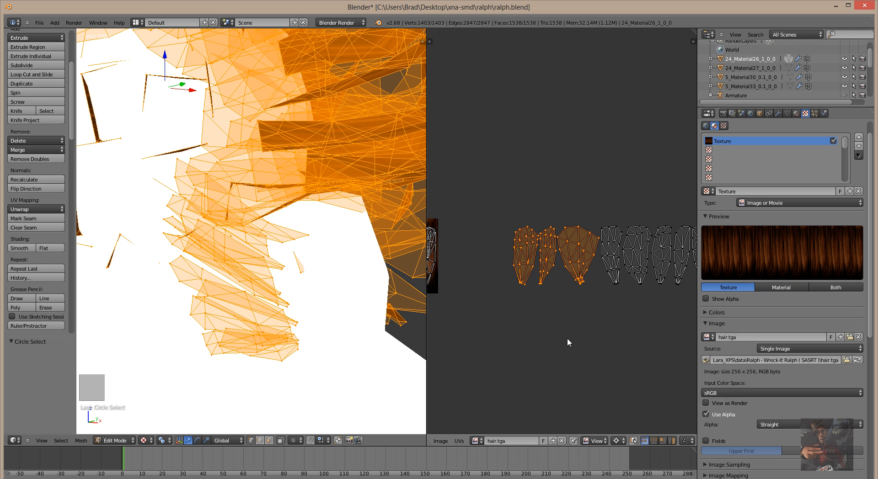
{"action": "scroll", "coordinate": [566, 338], "scroll_direction": "down", "scroll_amount": 2}
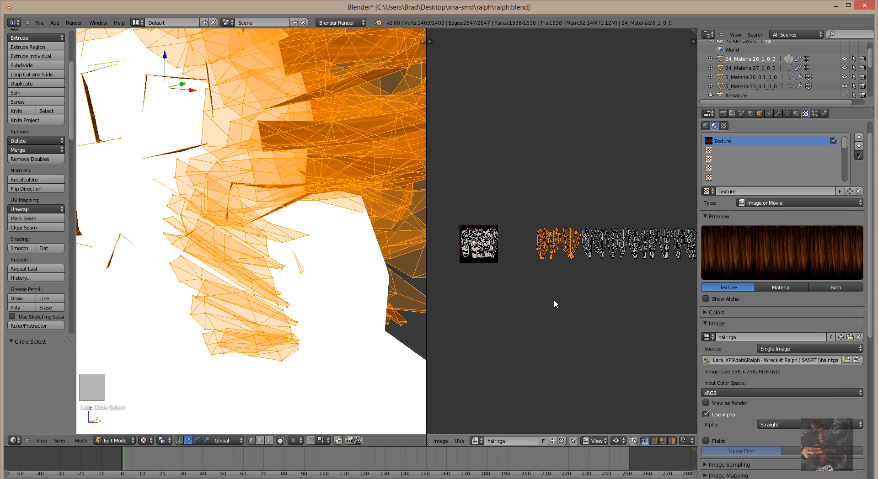
{"action": "key", "text": "g"}
{"action": "key", "text": "x"}
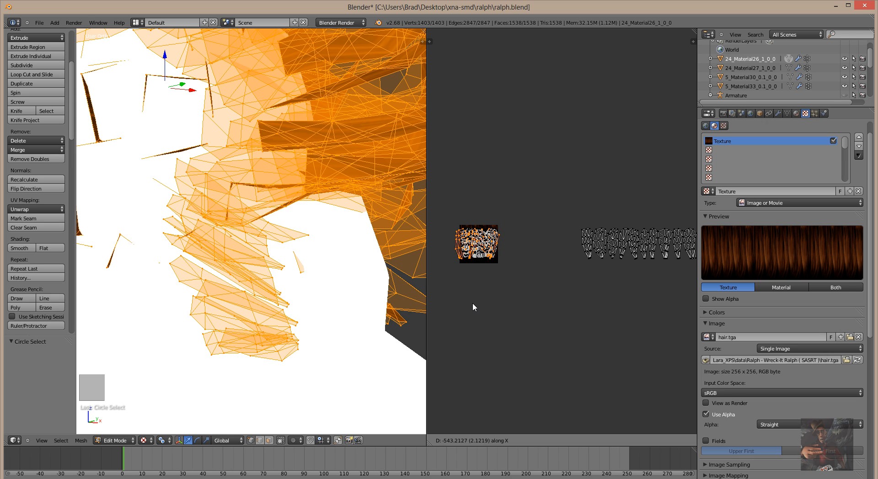
{"action": "left_click", "coordinate": [474, 302]}
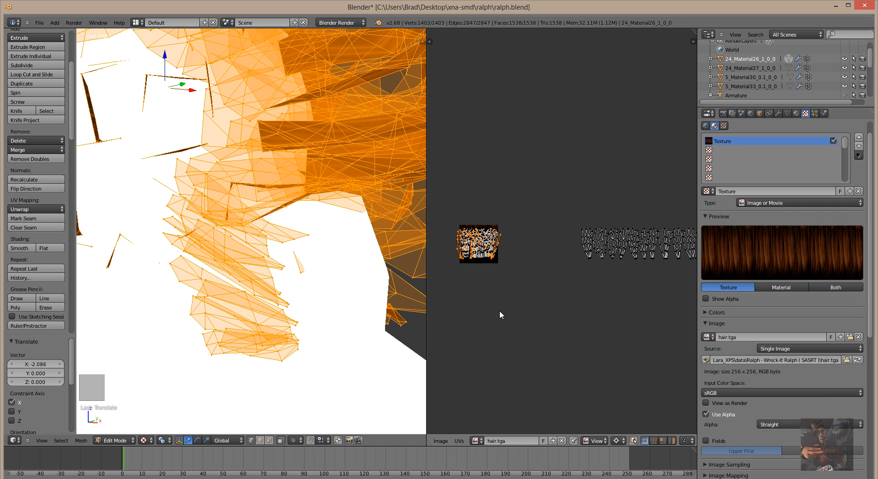
{"action": "key", "text": "s"}
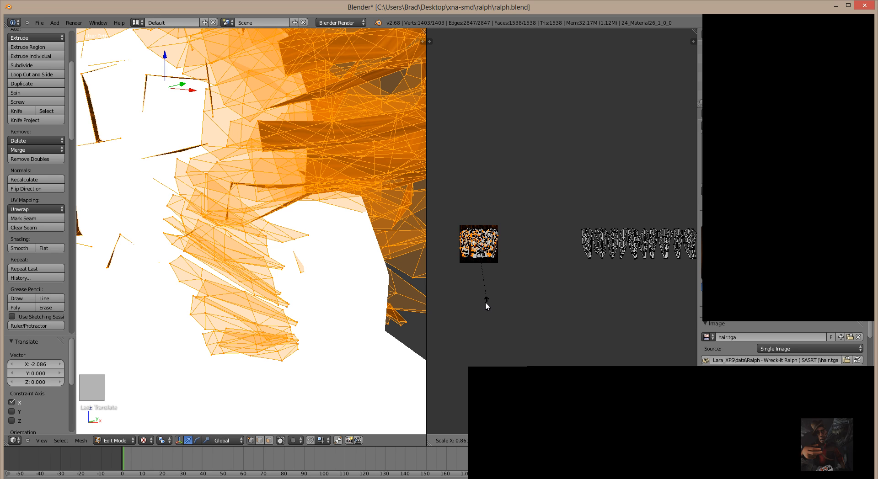
{"action": "left_click", "coordinate": [486, 300]}
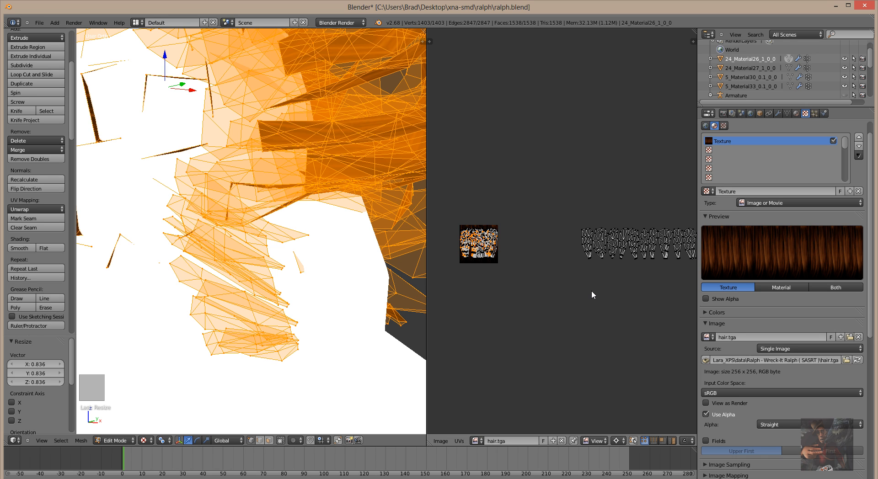
{"action": "key", "text": "a"}
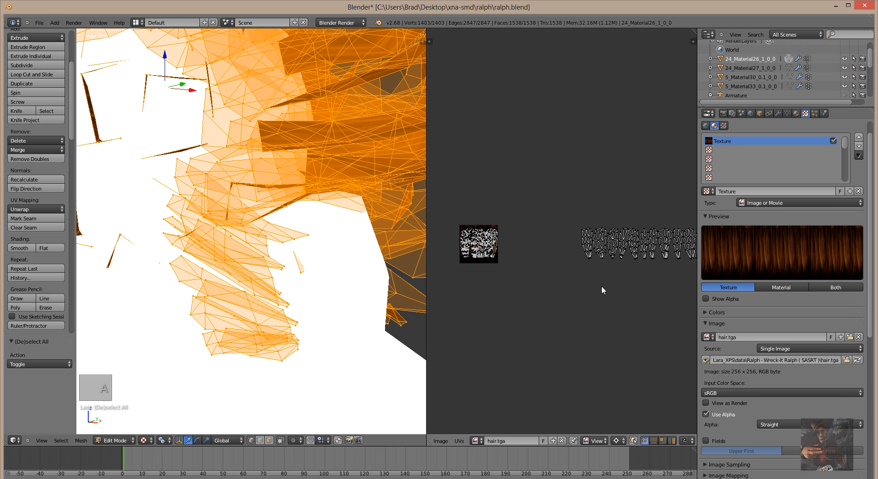
{"action": "scroll", "coordinate": [602, 286], "scroll_direction": "up", "scroll_amount": 1}
{"action": "middle_click_drag", "start_coordinate": [602, 286], "coordinate": [526, 301]}
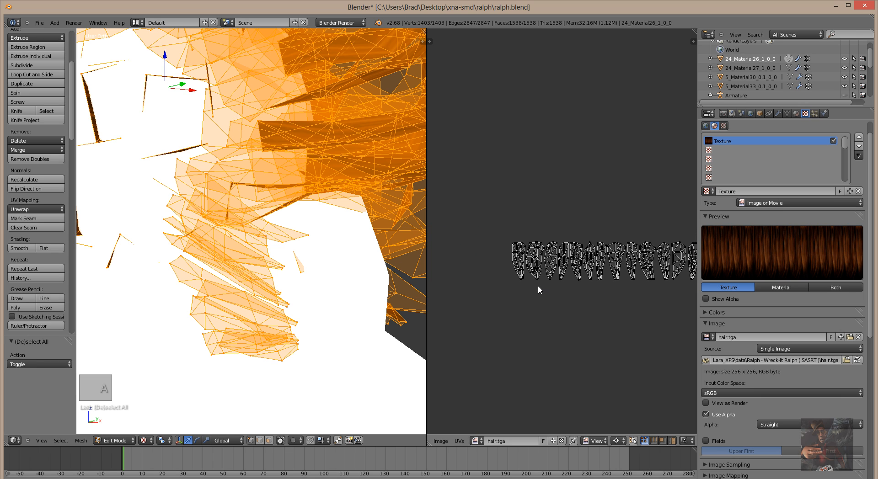
Paint-select the next batch of tooth-shaped islands and slide them -3.148 along X toward hair.tga.
{"action": "key", "text": "c"}
{"action": "mouse_move", "coordinate": [539, 282]}
{"action": "left_mouse_down"}
{"action": "mouse_move", "coordinate": [544, 247]}
{"action": "mouse_move", "coordinate": [520, 250]}
{"action": "mouse_move", "coordinate": [517, 260]}
{"action": "mouse_move", "coordinate": [522, 276]}
{"action": "mouse_move", "coordinate": [532, 252]}
{"action": "left_mouse_up"}
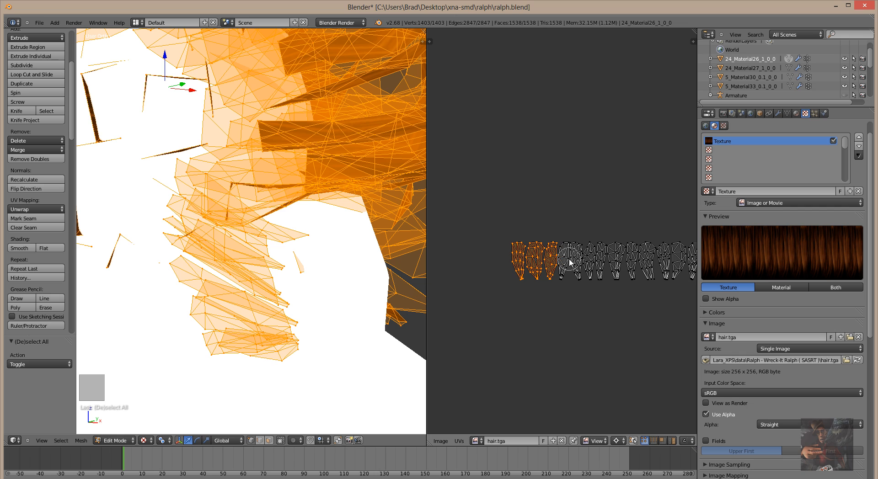
{"action": "right_click", "coordinate": [579, 317]}
{"action": "scroll", "coordinate": [526, 333], "scroll_direction": "down", "scroll_amount": 2}
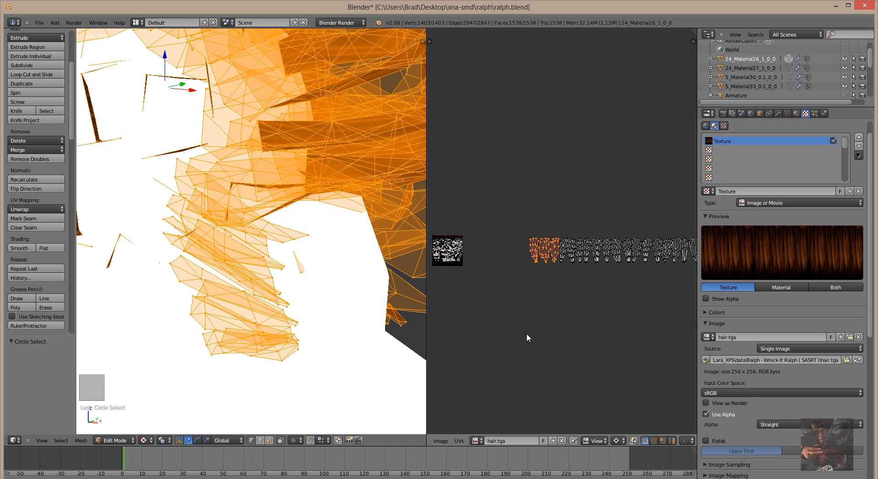
{"action": "scroll", "coordinate": [525, 333], "scroll_direction": "down", "scroll_amount": 1}
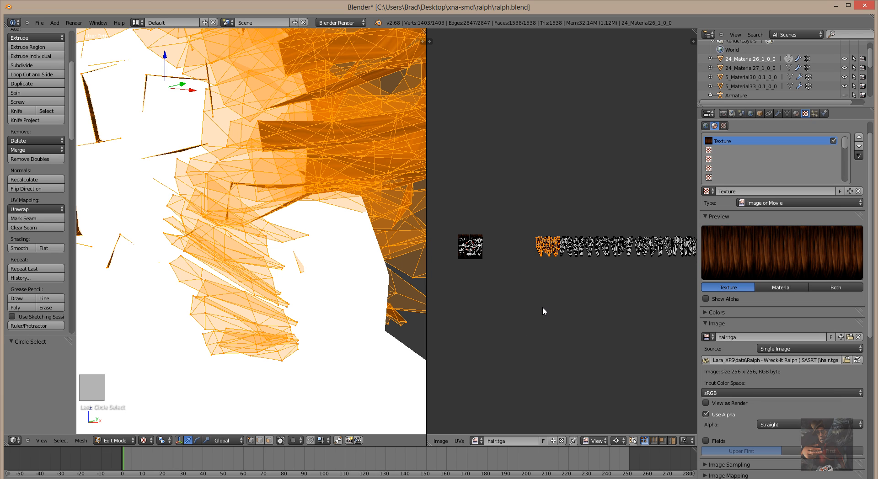
{"action": "key", "text": "g"}
{"action": "key", "text": "x"}
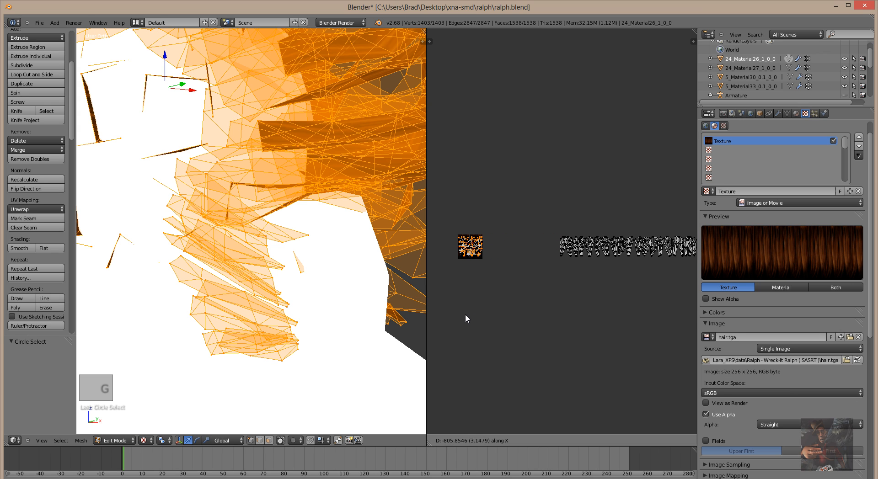
{"action": "left_click", "coordinate": [465, 316]}
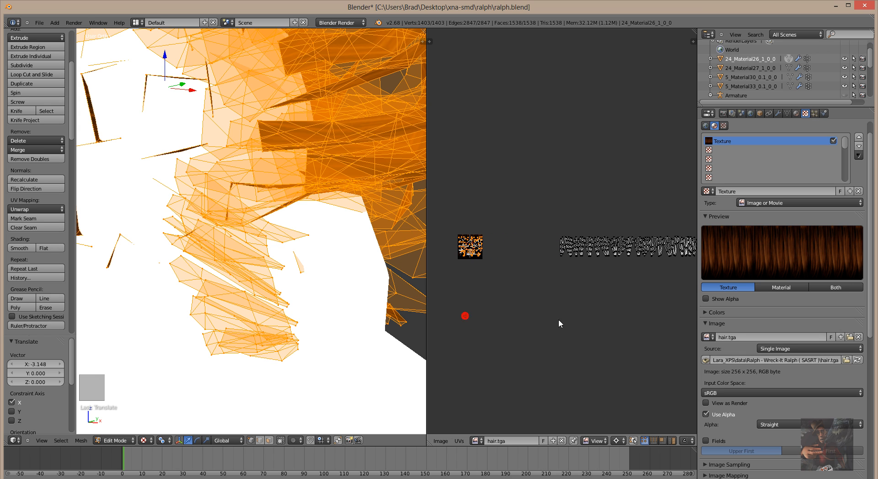
{"action": "scroll", "coordinate": [575, 314], "scroll_direction": "up", "scroll_amount": 3}
{"action": "middle_click_drag", "start_coordinate": [580, 319], "coordinate": [471, 332]}
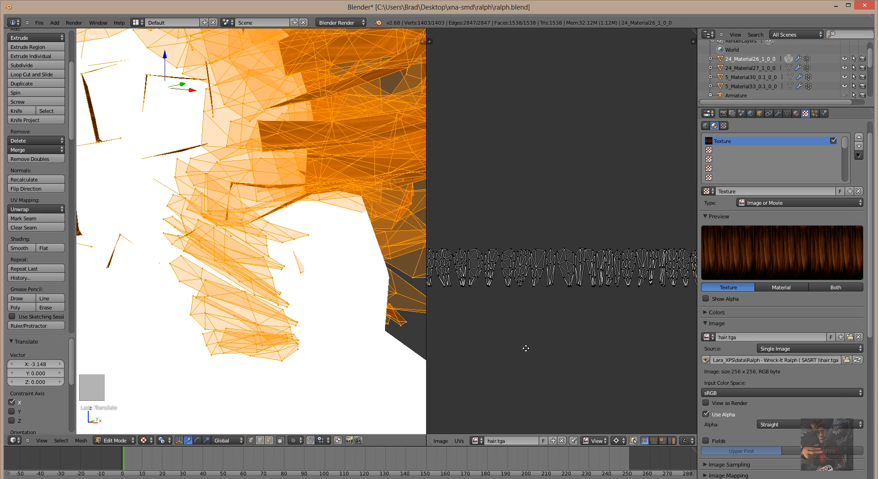
{"action": "middle_click_drag", "start_coordinate": [526, 349], "coordinate": [607, 345]}
{"action": "scroll", "coordinate": [602, 340], "scroll_direction": "down", "scroll_amount": 3}
Paint-select the whole long row of hair UV islands.
{"action": "scroll", "coordinate": [627, 320], "scroll_direction": "down", "scroll_amount": 4}
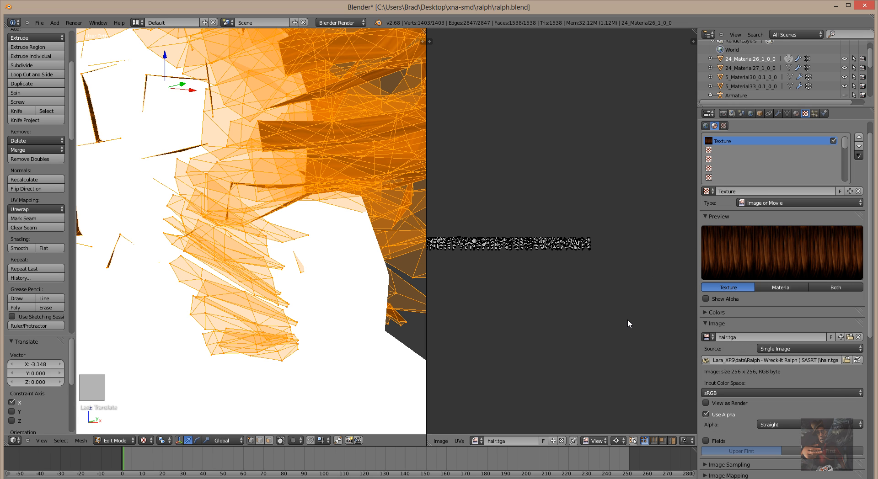
{"action": "scroll", "coordinate": [558, 311], "scroll_direction": "down", "scroll_amount": 1}
{"action": "middle_click_drag", "start_coordinate": [578, 311], "coordinate": [604, 306]}
{"action": "key", "text": "c"}
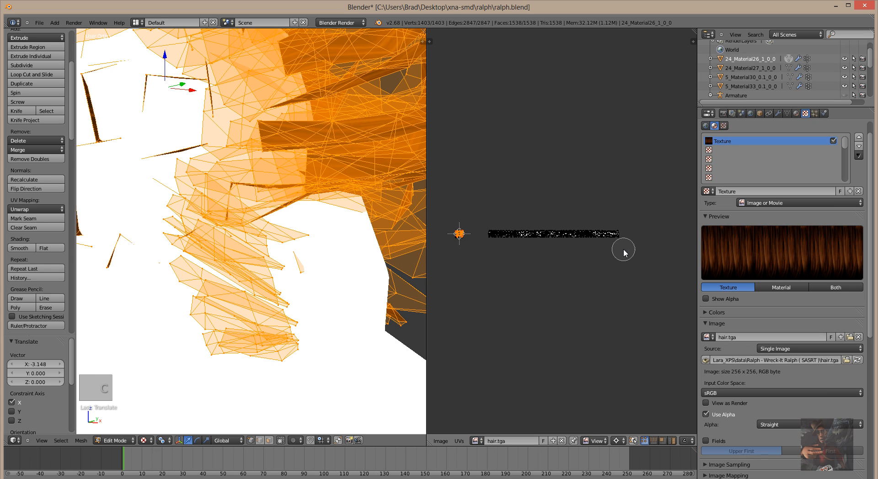
{"action": "left_click_drag", "start_coordinate": [615, 239], "coordinate": [494, 235]}
{"action": "right_click", "coordinate": [627, 232]}
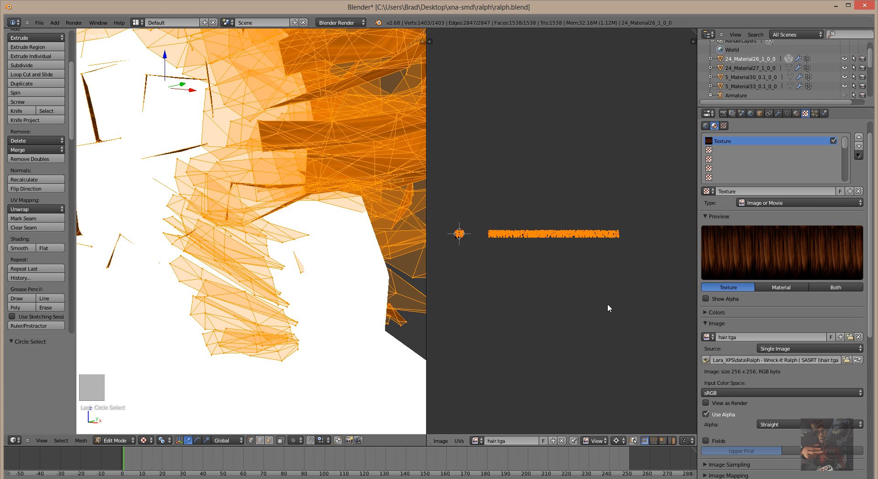
{"action": "key", "text": "g"}
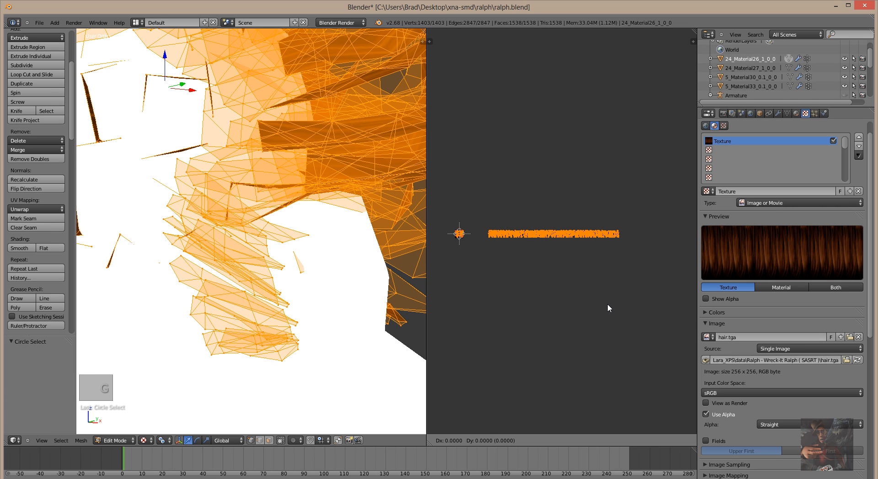
{"action": "right_click", "coordinate": [597, 305]}
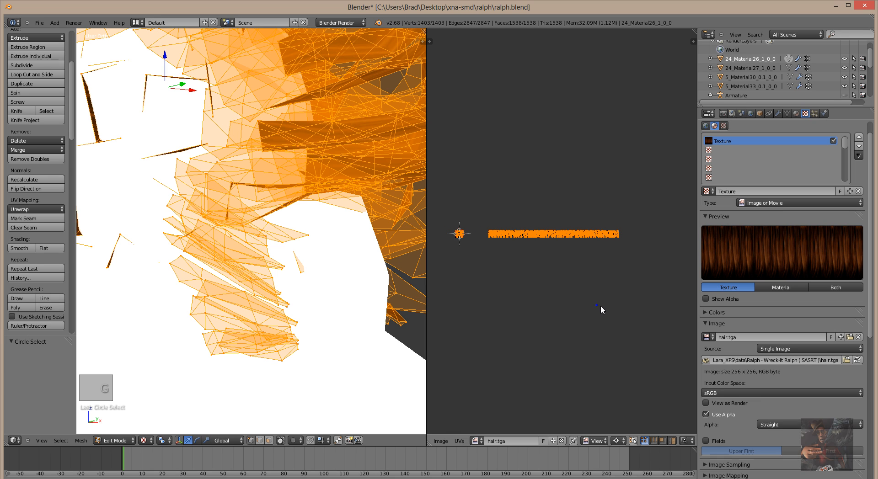
Drop the small origin cluster from the selection and slide the strip -2.842 along X.
{"action": "key", "text": "c"}
{"action": "middle_click", "coordinate": [460, 234]}
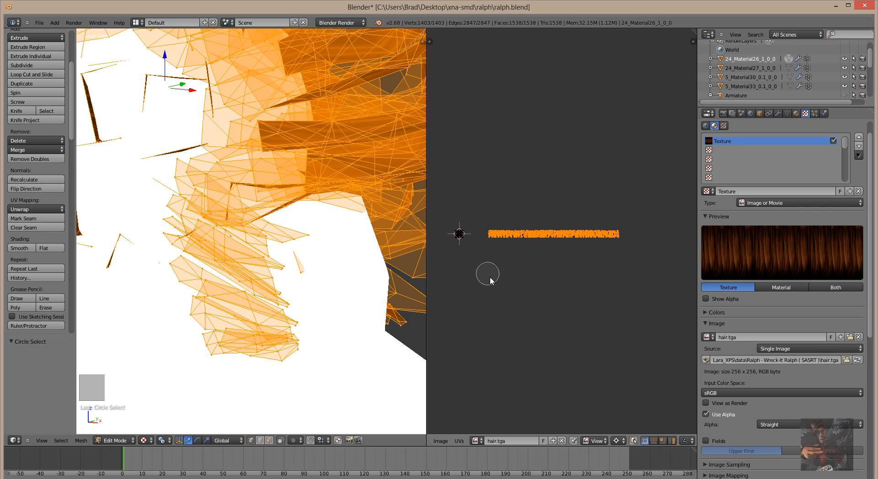
{"action": "right_click", "coordinate": [506, 286]}
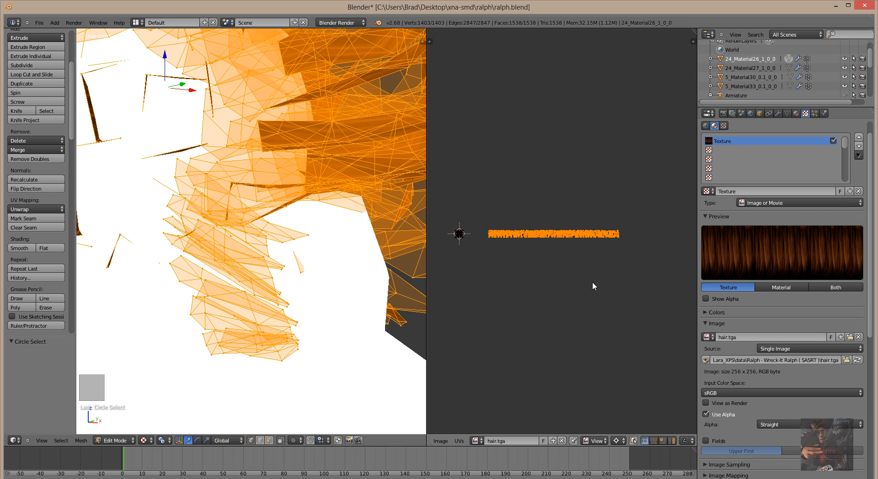
{"action": "key", "text": "g"}
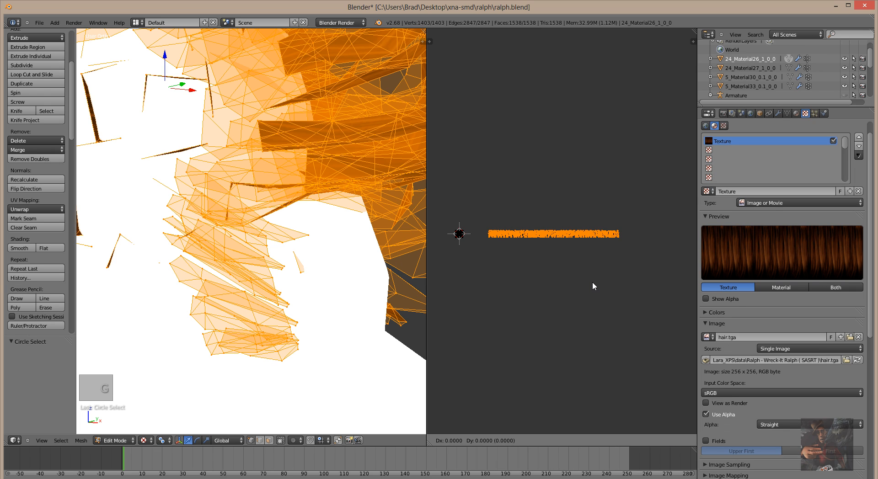
{"action": "key", "text": "x"}
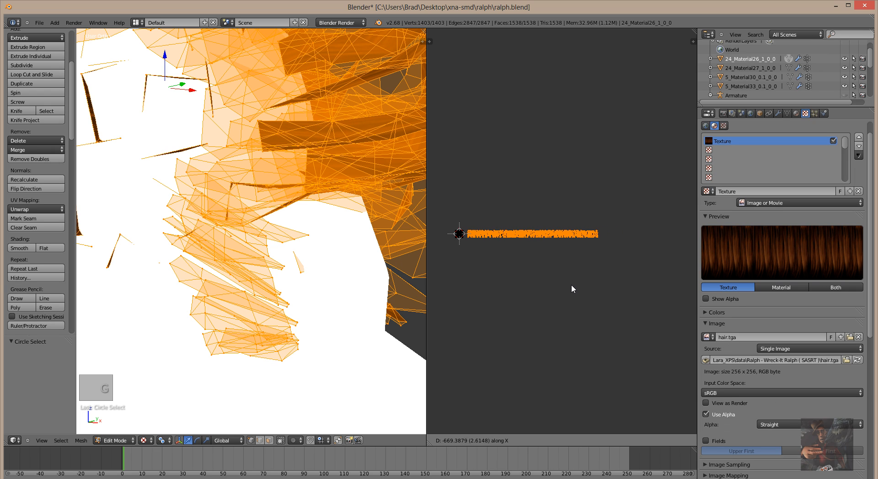
{"action": "left_click", "coordinate": [569, 284]}
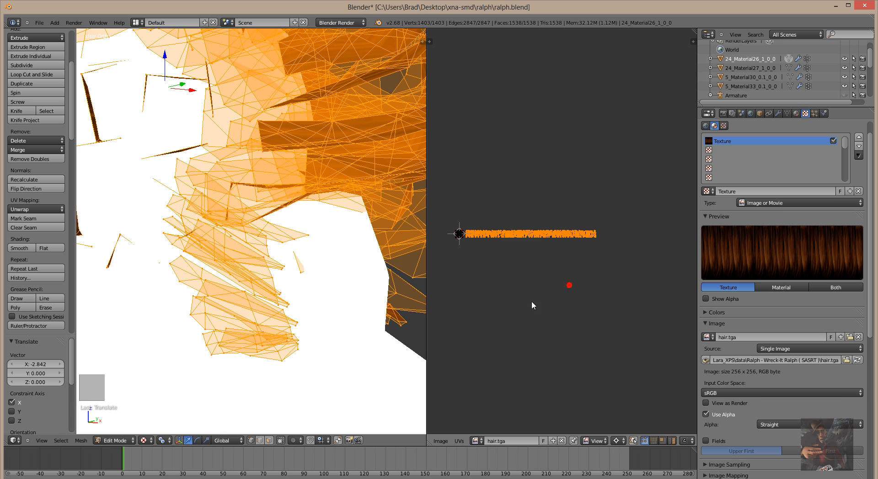
{"action": "scroll", "coordinate": [525, 302], "scroll_direction": "up", "scroll_amount": 2}
{"action": "middle_click_drag", "start_coordinate": [528, 306], "coordinate": [635, 298]}
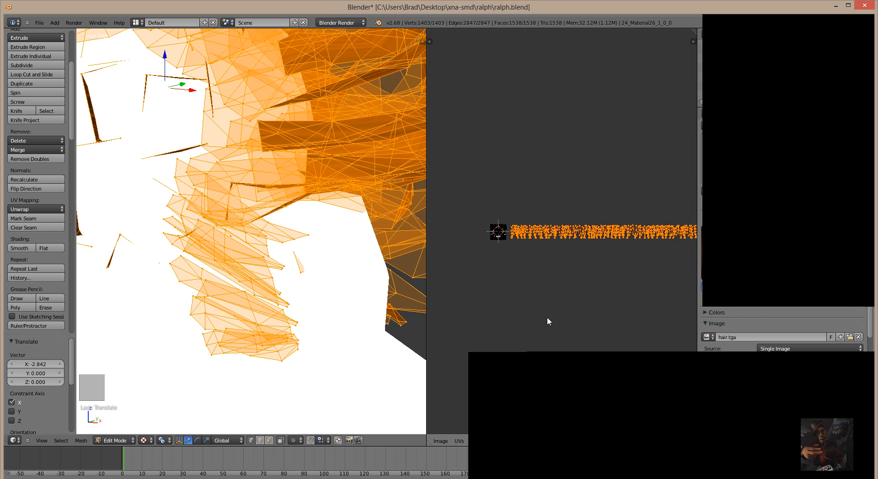
{"action": "scroll", "coordinate": [547, 317], "scroll_direction": "up", "scroll_amount": 3}
{"action": "middle_click_drag", "start_coordinate": [550, 317], "coordinate": [640, 315]}
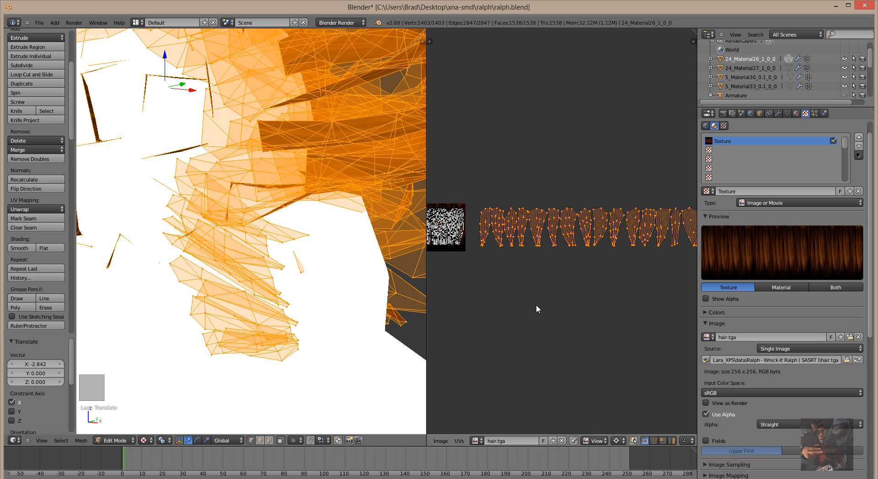
Circle-select two hair UV islands and slide them -1.173 along X onto hair.tga.
{"action": "key", "text": "a"}
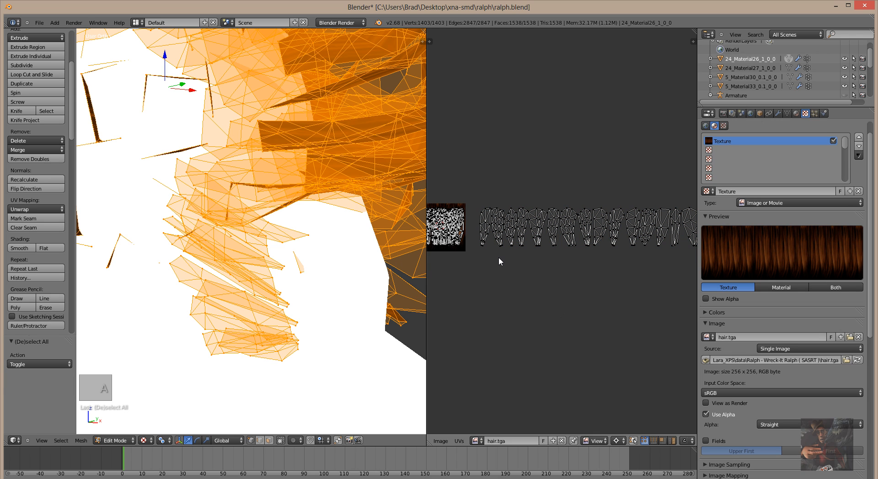
{"action": "scroll", "coordinate": [498, 263], "scroll_direction": "up", "scroll_amount": 2}
{"action": "key", "text": "c"}
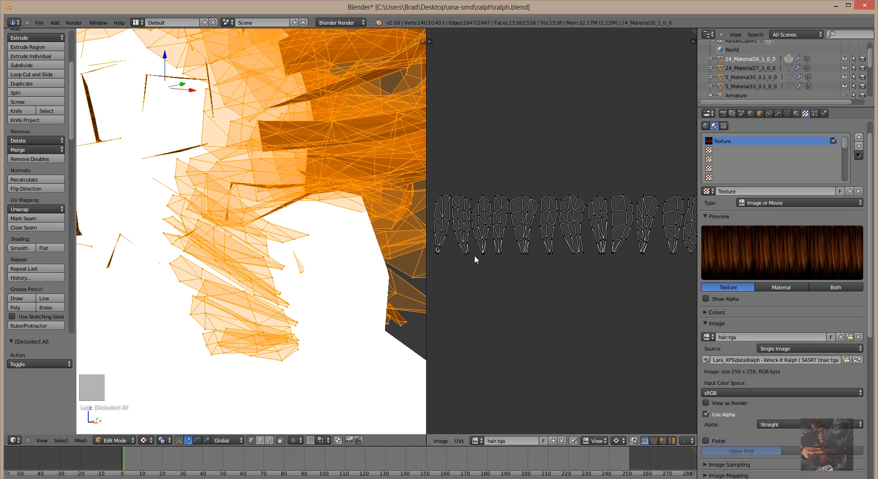
{"action": "left_click", "coordinate": [476, 251]}
{"action": "mouse_move", "coordinate": [478, 249]}
{"action": "left_mouse_down"}
{"action": "mouse_move", "coordinate": [480, 200]}
{"action": "mouse_move", "coordinate": [444, 202]}
{"action": "mouse_move", "coordinate": [438, 229]}
{"action": "mouse_move", "coordinate": [452, 256]}
{"action": "mouse_move", "coordinate": [462, 216]}
{"action": "mouse_move", "coordinate": [467, 255]}
{"action": "left_mouse_up"}
{"action": "right_click", "coordinate": [468, 259]}
{"action": "scroll", "coordinate": [482, 323], "scroll_direction": "down", "scroll_amount": 2}
{"action": "scroll", "coordinate": [482, 322], "scroll_direction": "down", "scroll_amount": 2}
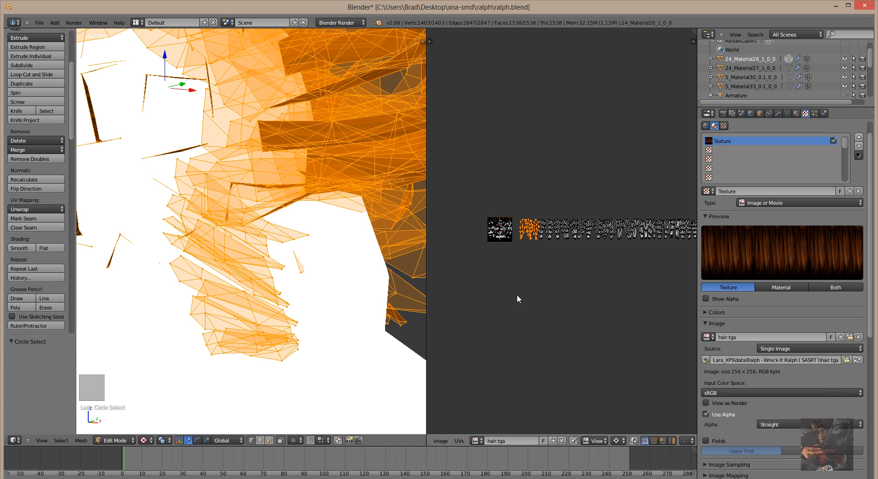
{"action": "key", "text": "g"}
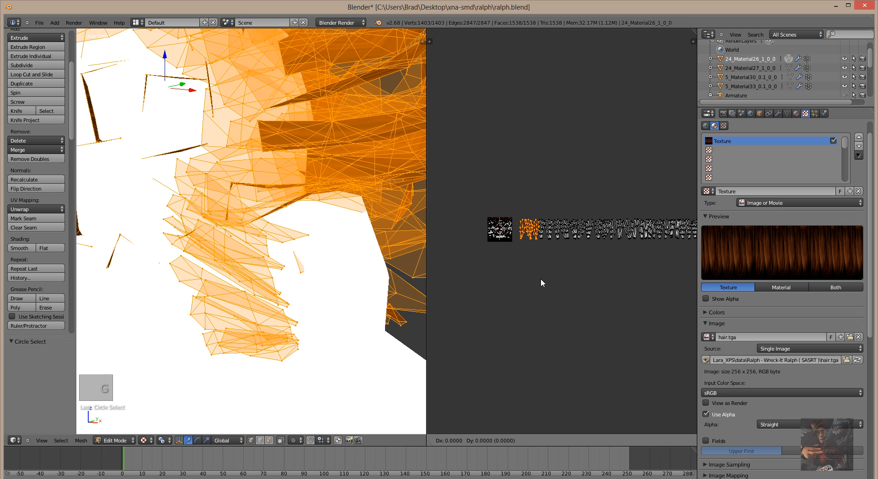
{"action": "key", "text": "x"}
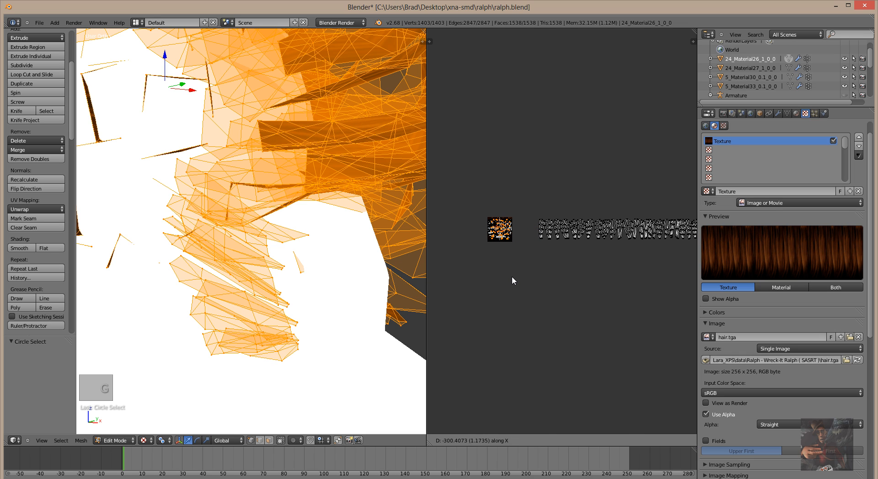
{"action": "left_click", "coordinate": [512, 276]}
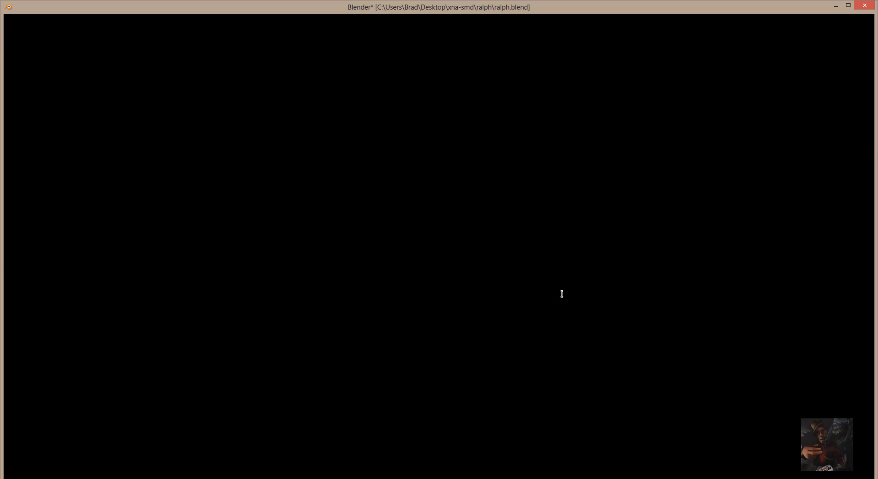
Zoom and pan to frame the filled hair.tga square, and orbit the 3D view around the head.
{"action": "left_click", "coordinate": [561, 293]}
{"action": "scroll", "coordinate": [558, 291], "scroll_direction": "up", "scroll_amount": 6}
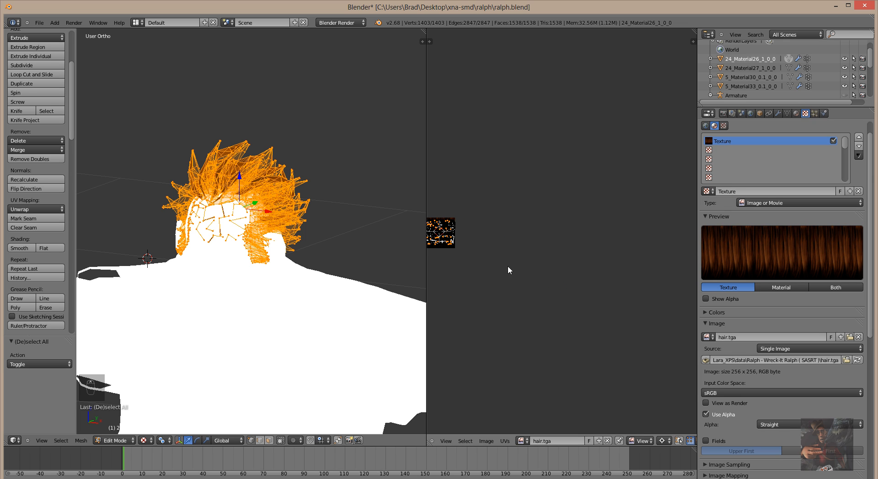
{"action": "middle_click_drag", "start_coordinate": [508, 267], "coordinate": [567, 265], "text": "ctrl"}
{"action": "scroll", "coordinate": [552, 265], "scroll_direction": "down", "scroll_amount": 13}
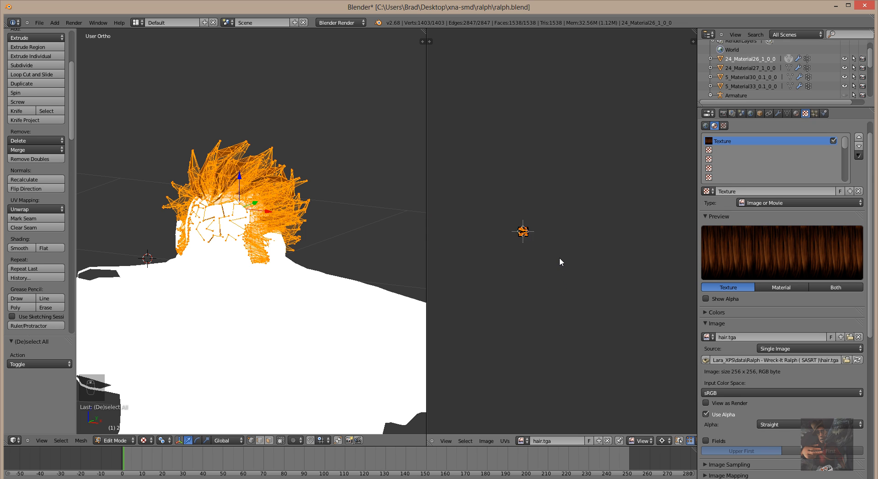
{"action": "scroll", "coordinate": [591, 283], "scroll_direction": "up", "scroll_amount": 8}
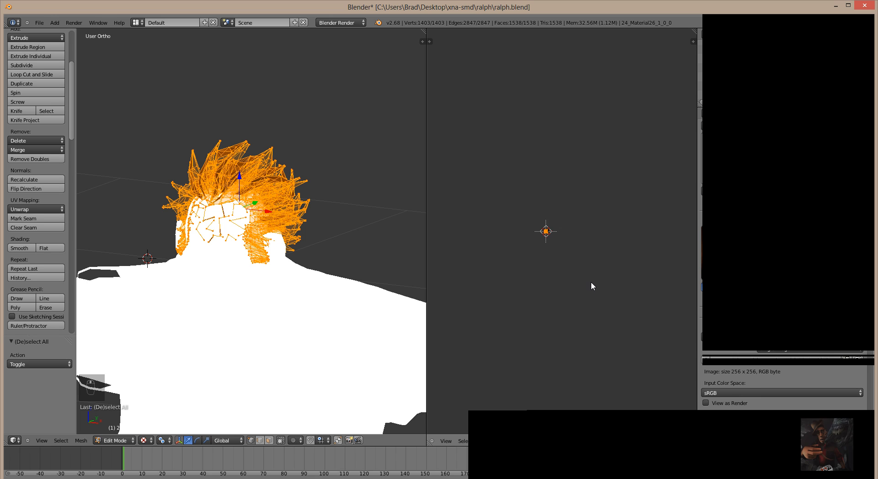
{"action": "middle_click_drag", "start_coordinate": [489, 314], "coordinate": [666, 288]}
{"action": "scroll", "coordinate": [542, 297], "scroll_direction": "up", "scroll_amount": 6}
{"action": "scroll", "coordinate": [541, 295], "scroll_direction": "up", "scroll_amount": 5}
{"action": "scroll", "coordinate": [604, 227], "scroll_direction": "down", "scroll_amount": 1}
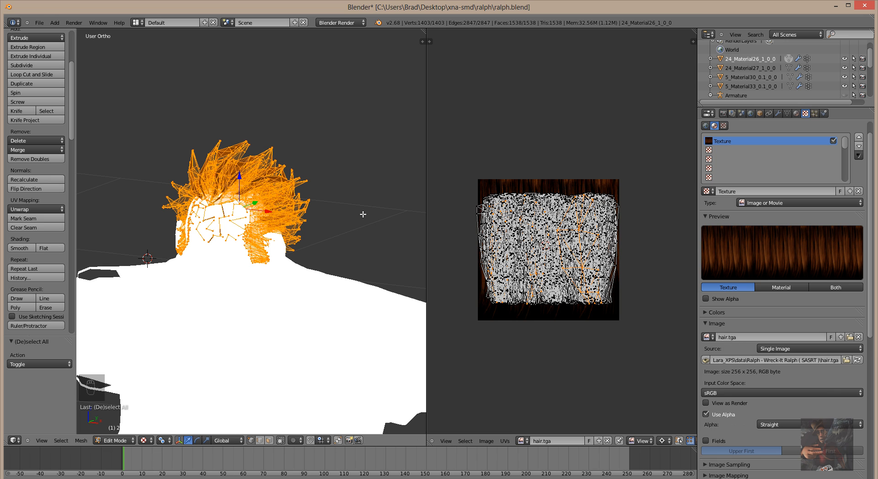
{"action": "middle_click_drag", "start_coordinate": [361, 213], "coordinate": [462, 256]}
{"action": "middle_click_drag", "start_coordinate": [258, 423], "coordinate": [317, 331]}
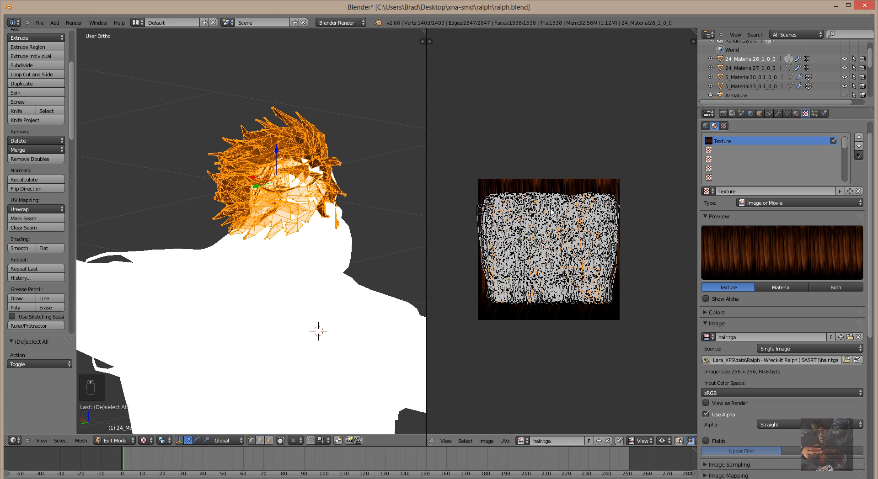
{"action": "middle_click_drag", "start_coordinate": [507, 224], "coordinate": [548, 229]}
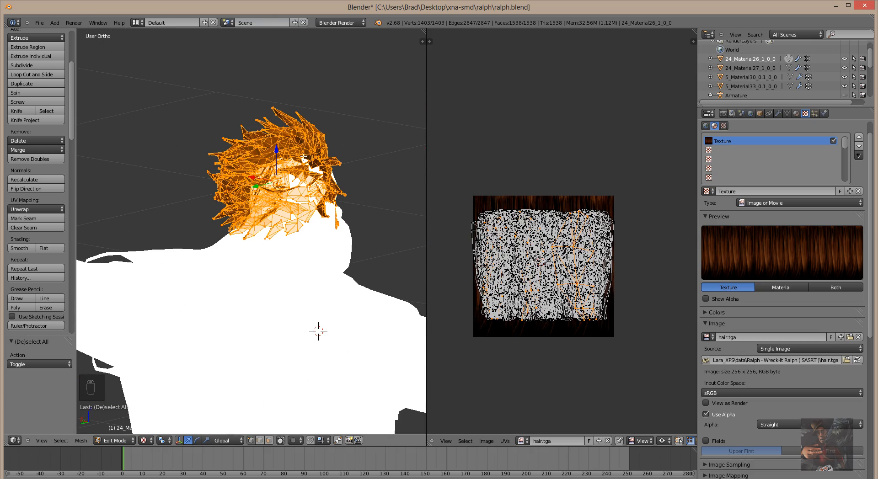
Move the stray UV vertex at the left edge of hair.tga into place.
{"action": "right_click", "coordinate": [473, 225]}
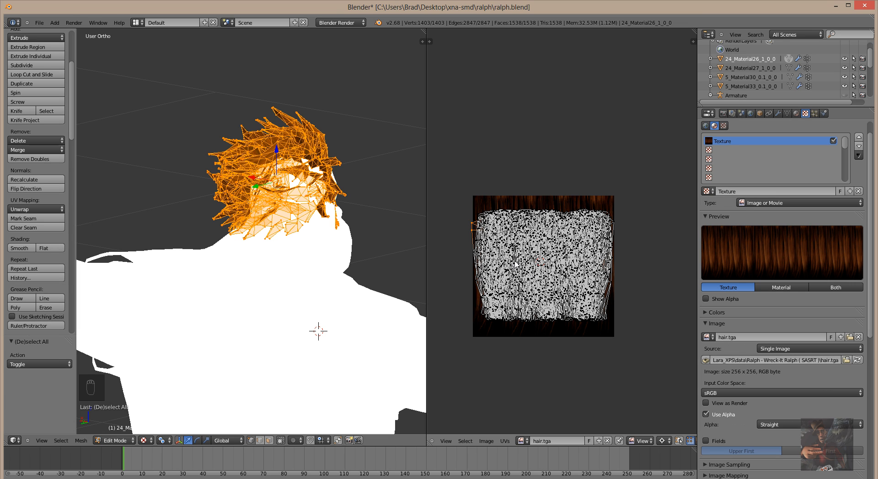
{"action": "key", "text": "g"}
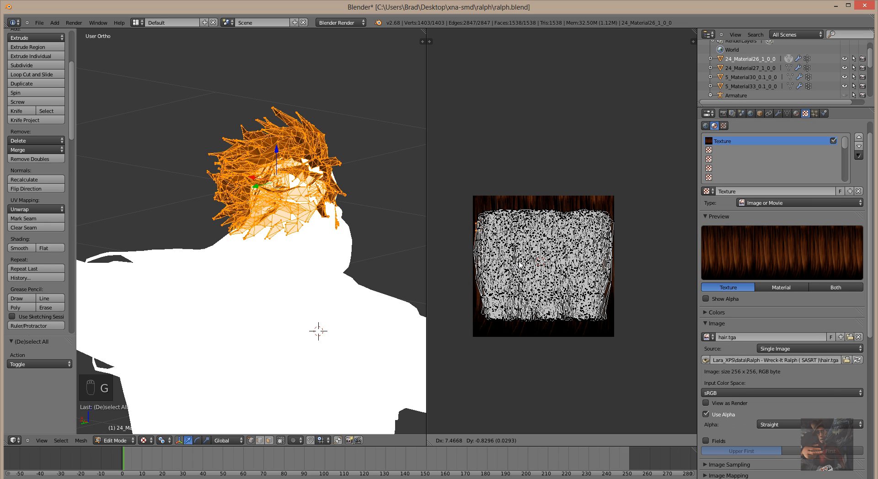
{"action": "left_click", "coordinate": [517, 263]}
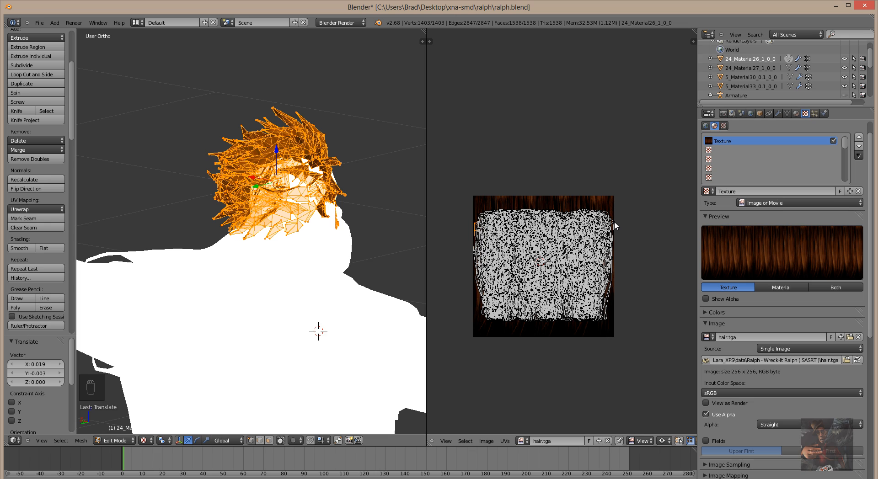
{"action": "key", "text": "g"}
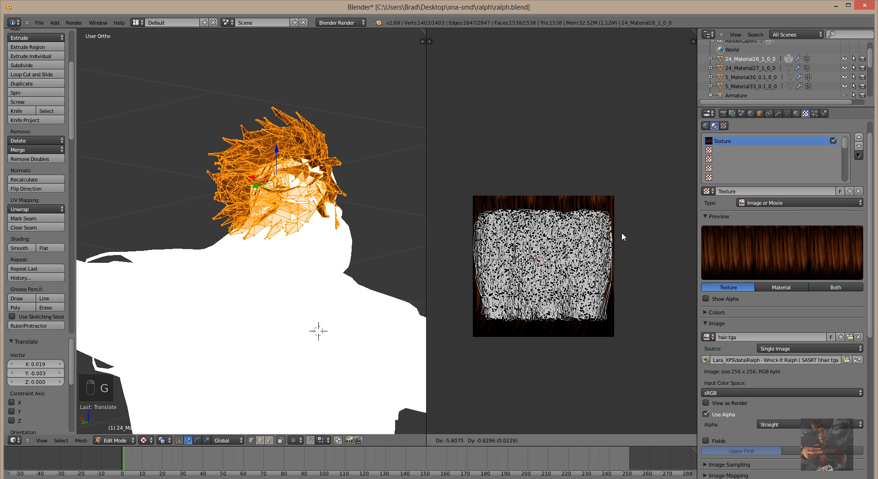
{"action": "left_click", "coordinate": [622, 231]}
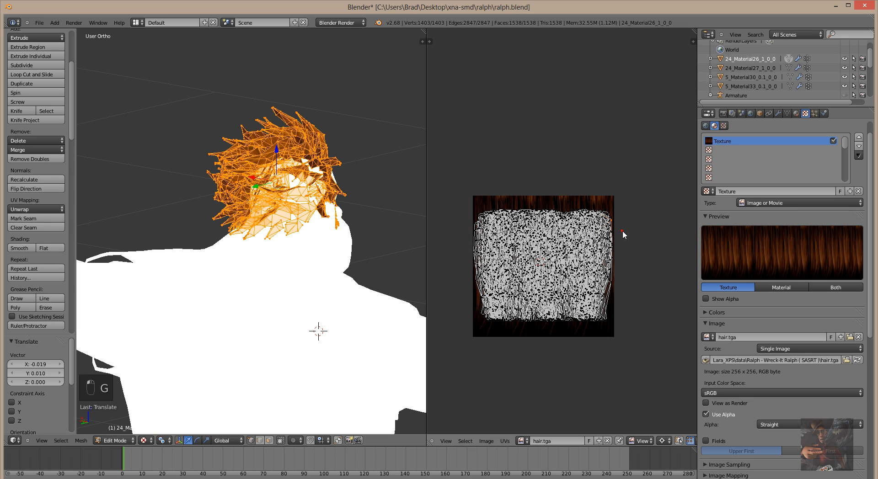
Scroll the Texture properties to Mapping and Influence, showing diffuse color at 1.000.
{"action": "middle_click_drag", "start_coordinate": [372, 278], "coordinate": [371, 272]}
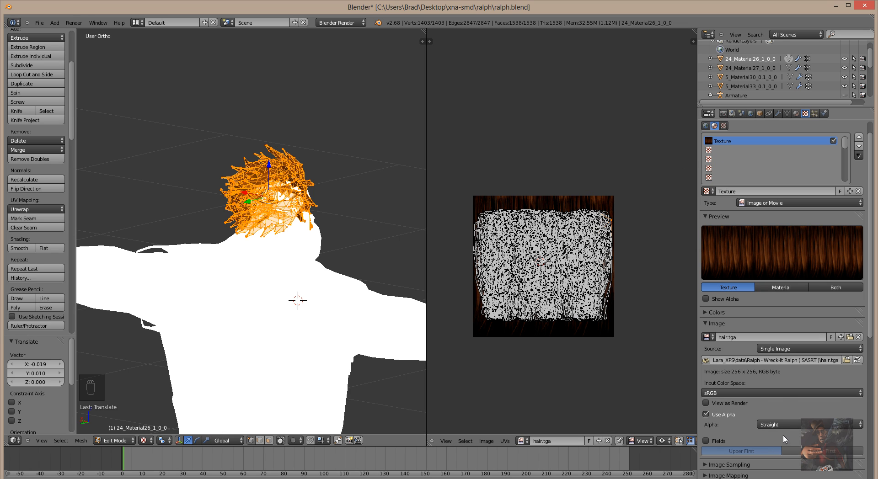
{"action": "scroll", "coordinate": [784, 416], "scroll_direction": "down", "scroll_amount": 8}
{"action": "scroll", "coordinate": [785, 411], "scroll_direction": "down", "scroll_amount": 7}
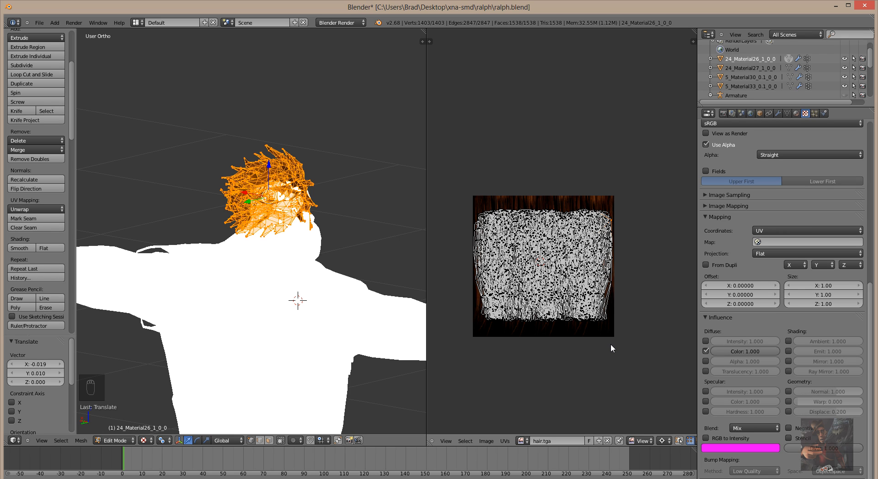
Select all hair UVs and stretch them about 1.22 along Y to fill hair.tga vertically.
{"action": "key", "text": "a"}
{"action": "key", "text": "a"}
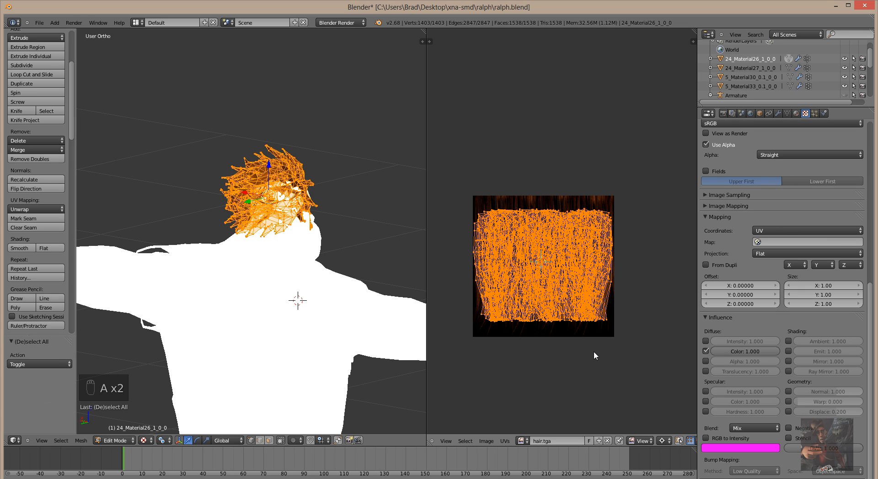
{"action": "key", "text": "s"}
{"action": "key", "text": "y"}
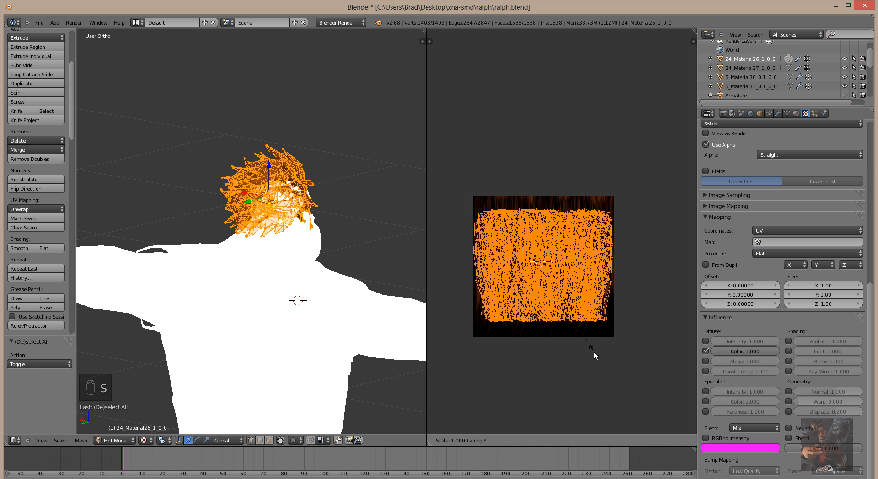
{"action": "left_click", "coordinate": [597, 375]}
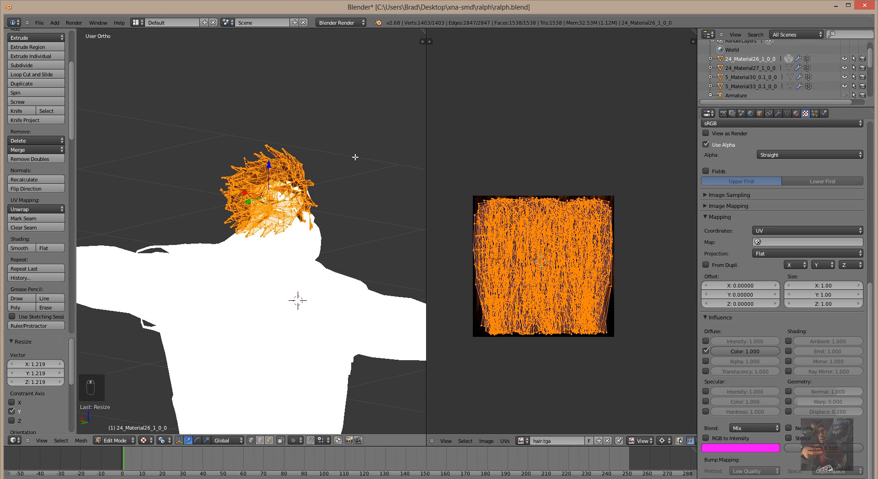
{"action": "middle_click_drag", "start_coordinate": [355, 157], "coordinate": [200, 154]}
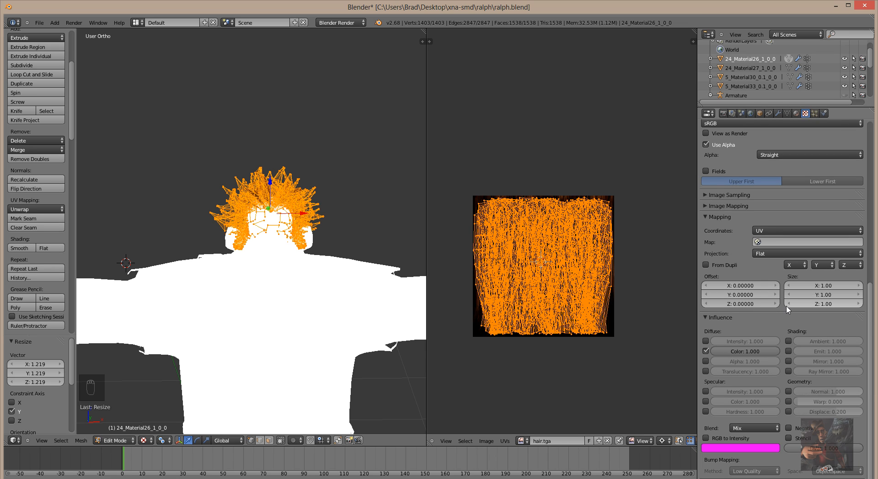
Create Texture.001 in the empty second slot as an Image or Movie texture.
{"action": "scroll", "coordinate": [794, 238], "scroll_direction": "up", "scroll_amount": 8}
{"action": "scroll", "coordinate": [792, 234], "scroll_direction": "up", "scroll_amount": 8}
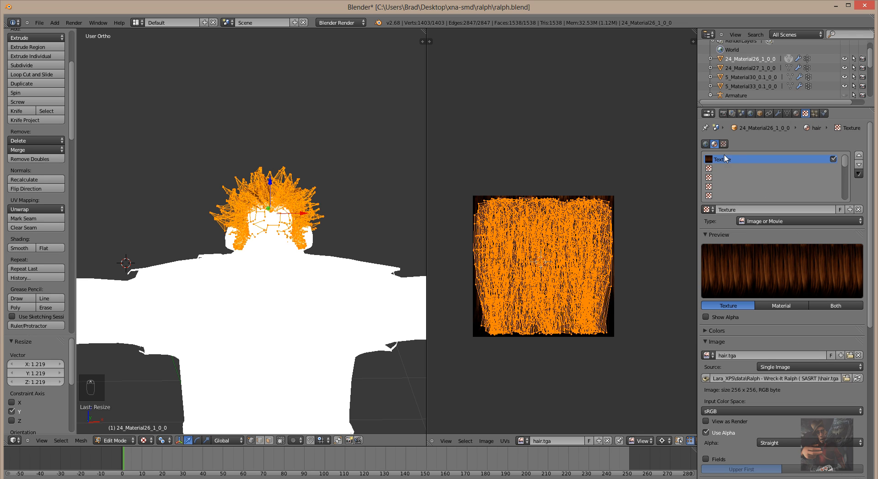
{"action": "left_click", "coordinate": [719, 169]}
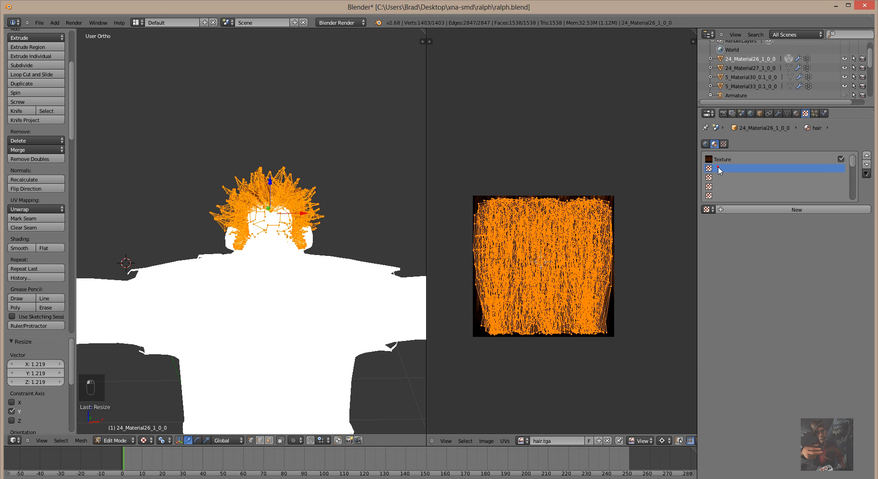
{"action": "left_click", "coordinate": [769, 209]}
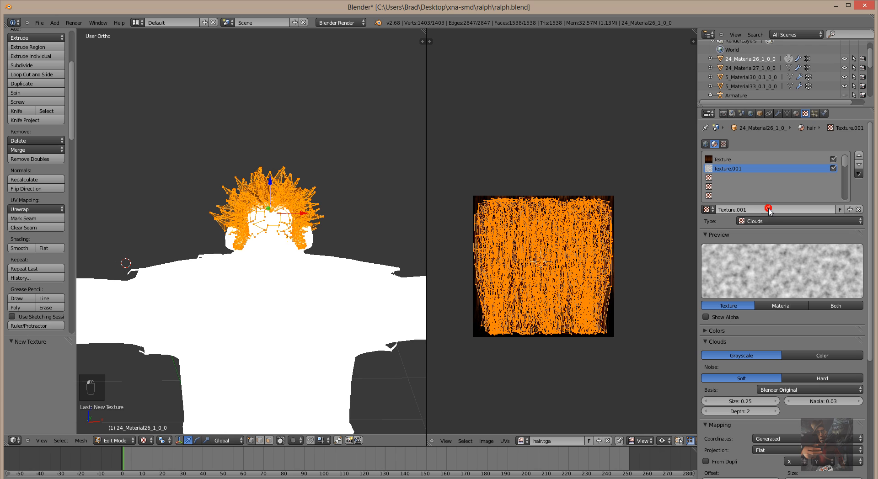
{"action": "left_click", "coordinate": [780, 221]}
{"action": "left_click", "coordinate": [773, 162]}
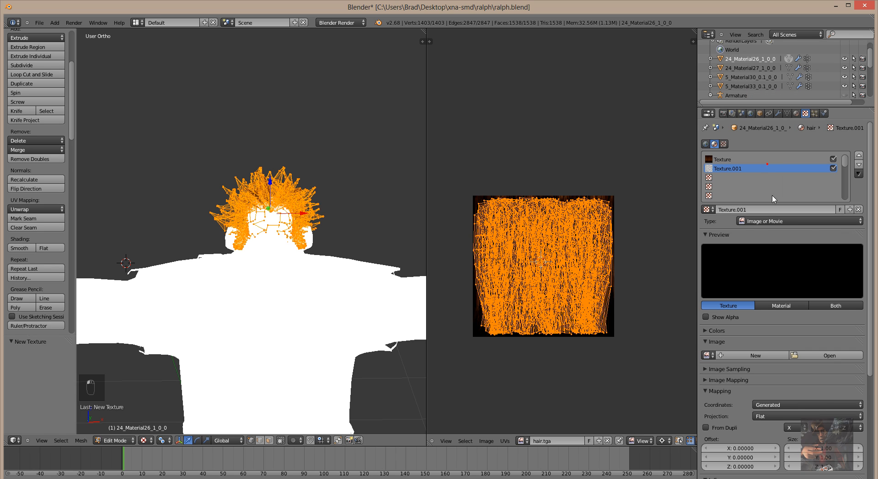
Map Texture.001 by UV, affecting Normal instead of Diffuse Color, and start opening an image.
{"action": "scroll", "coordinate": [797, 382], "scroll_direction": "down", "scroll_amount": 3}
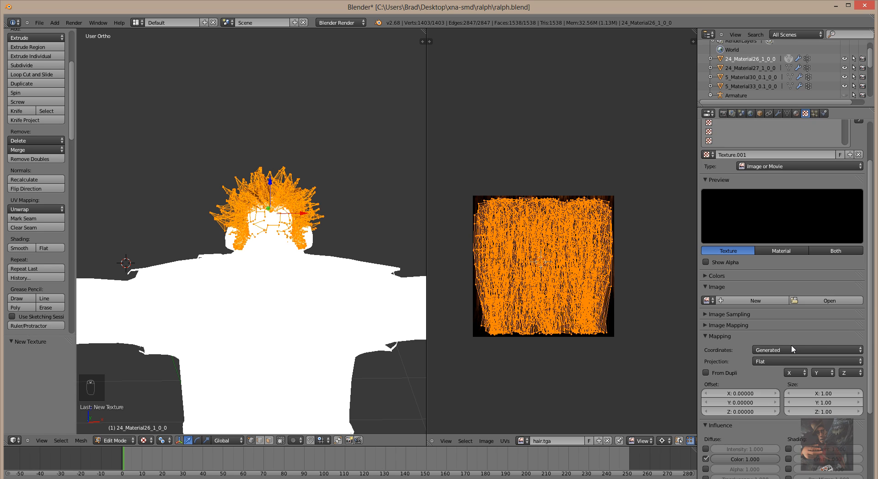
{"action": "left_click", "coordinate": [791, 346]}
{"action": "left_click", "coordinate": [783, 314]}
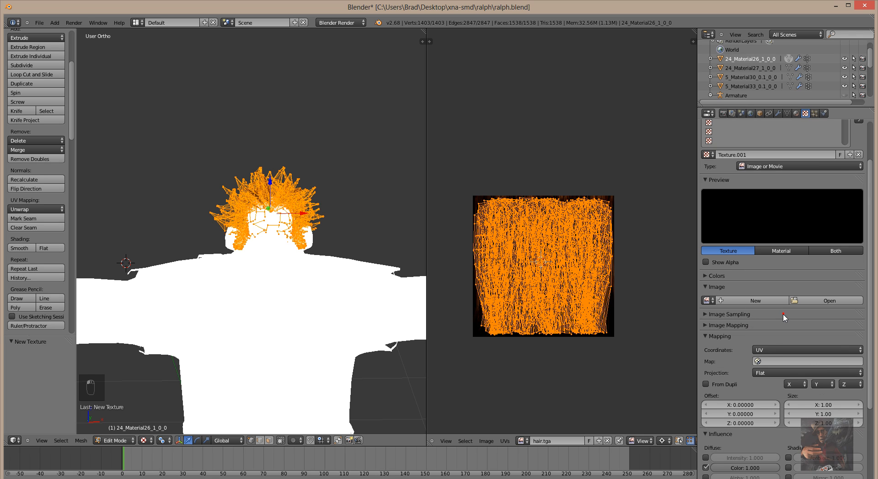
{"action": "scroll", "coordinate": [715, 345], "scroll_direction": "down", "scroll_amount": 6}
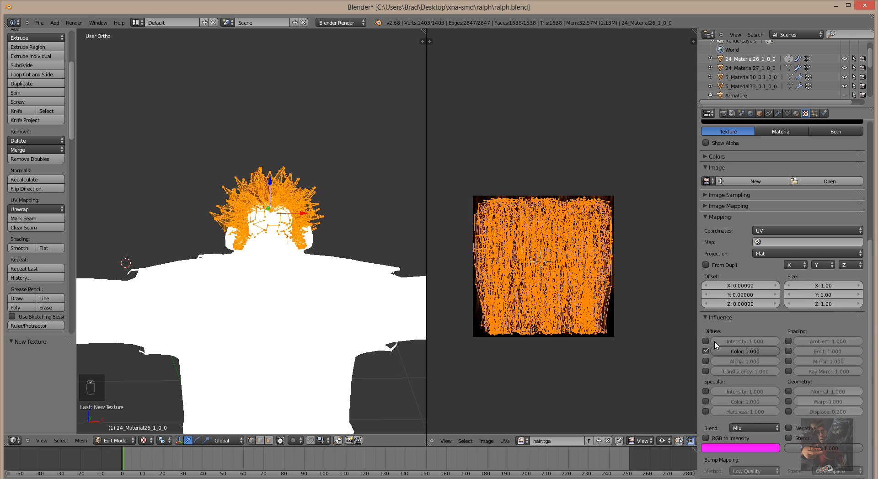
{"action": "left_click", "coordinate": [706, 351]}
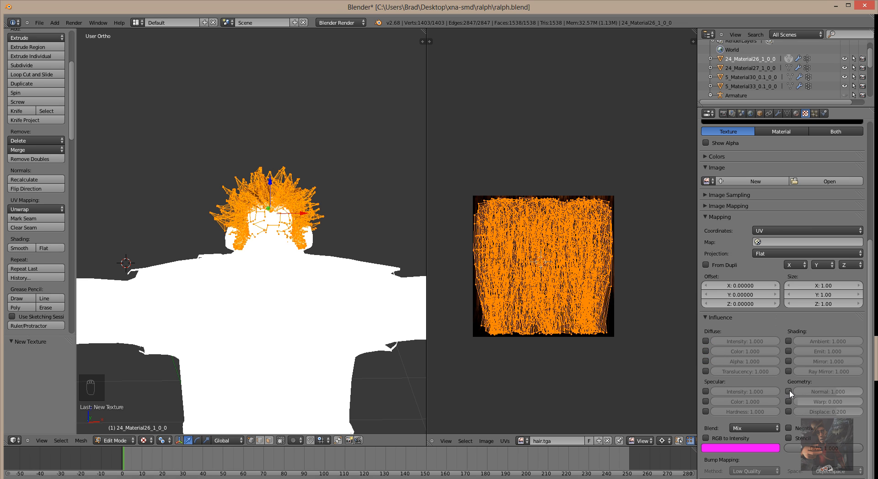
{"action": "left_click", "coordinate": [789, 392]}
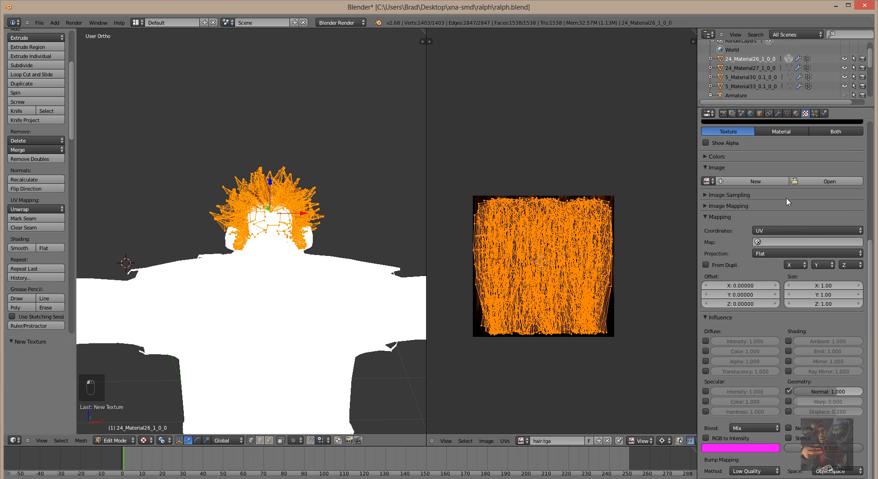
{"action": "scroll", "coordinate": [811, 203], "scroll_direction": "up", "scroll_amount": 4}
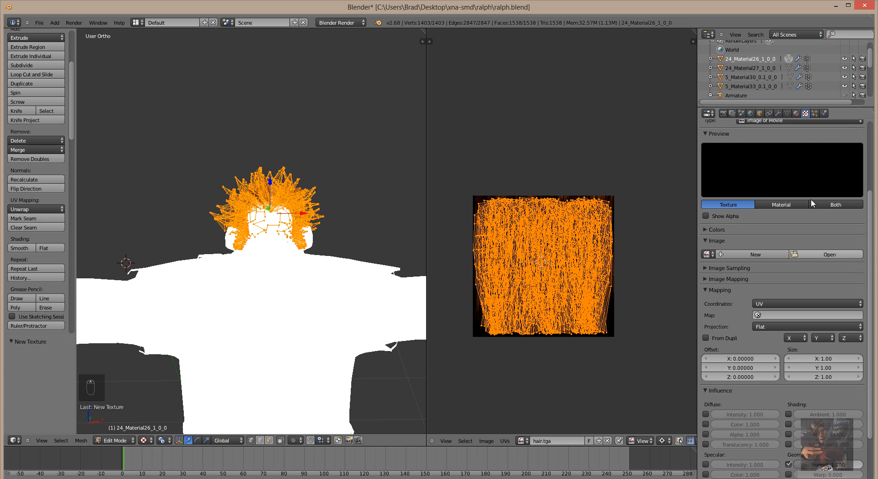
{"action": "left_click", "coordinate": [825, 255]}
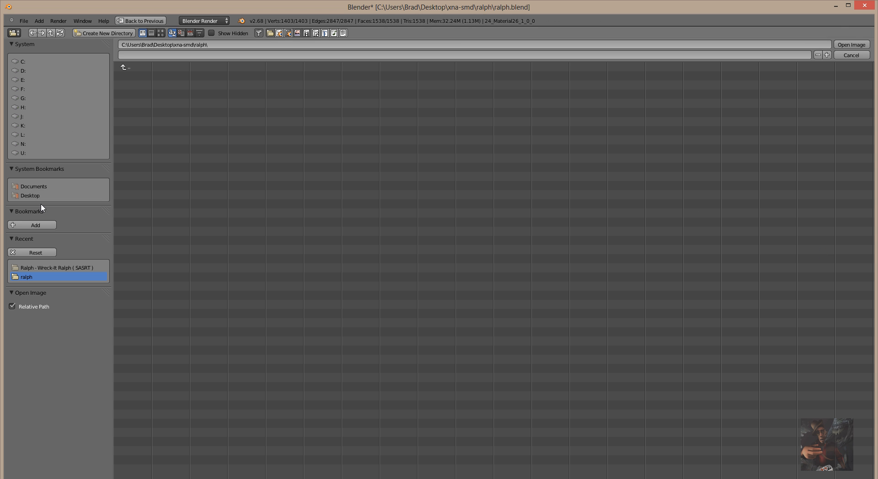
Load hair_b.tga from Desktop > XNALara_XPS > data > Ralph - Wreck-It Ralph ( SASRT ) as the image.
{"action": "left_click", "coordinate": [30, 195]}
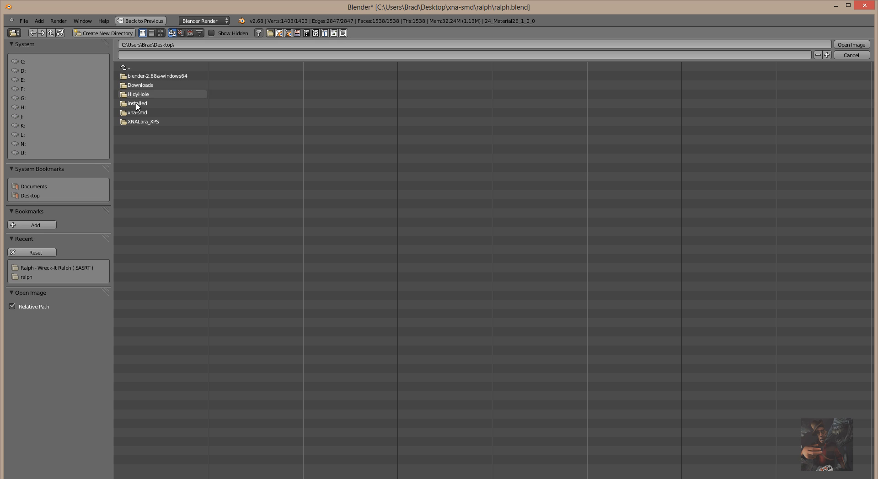
{"action": "left_click", "coordinate": [135, 122]}
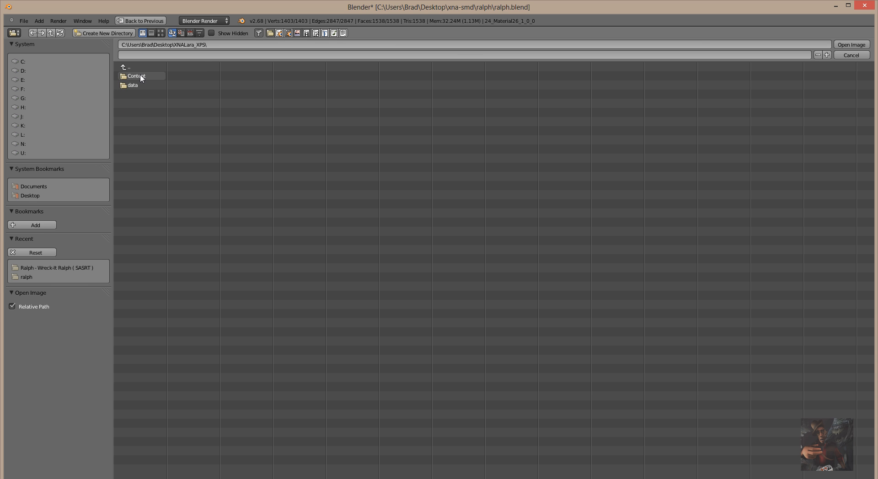
{"action": "left_click", "coordinate": [134, 85]}
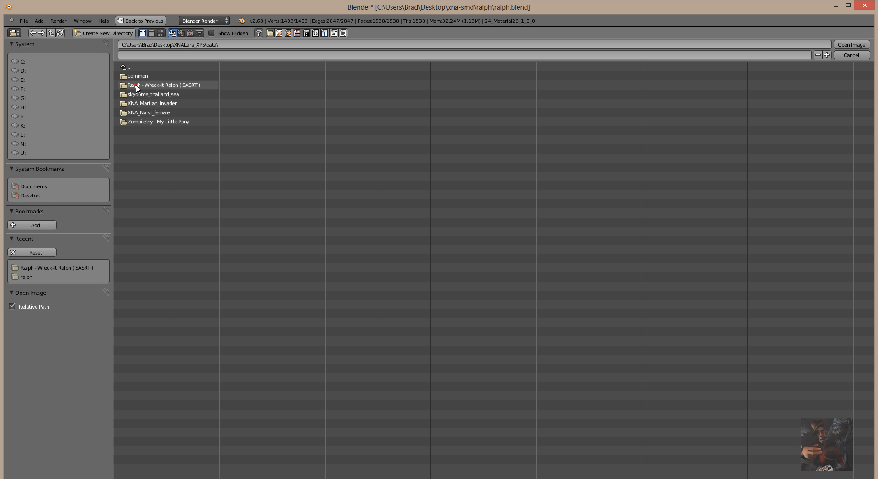
{"action": "left_click", "coordinate": [135, 85]}
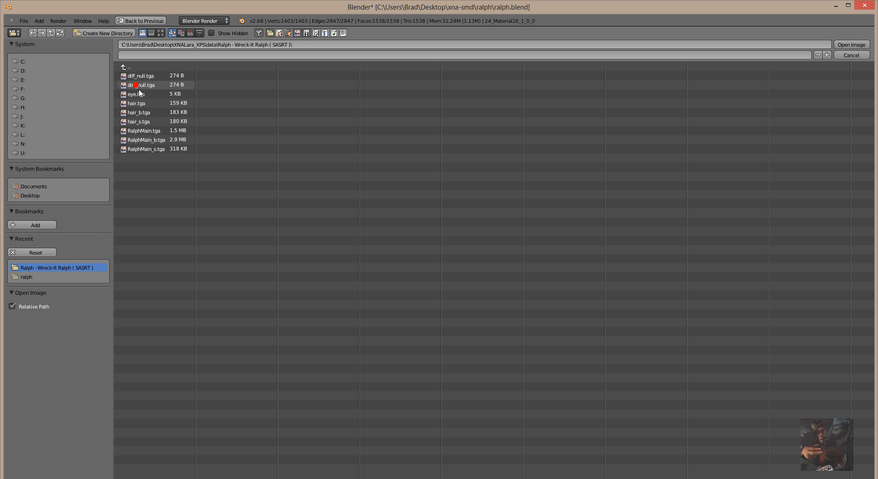
{"action": "left_click", "coordinate": [138, 113]}
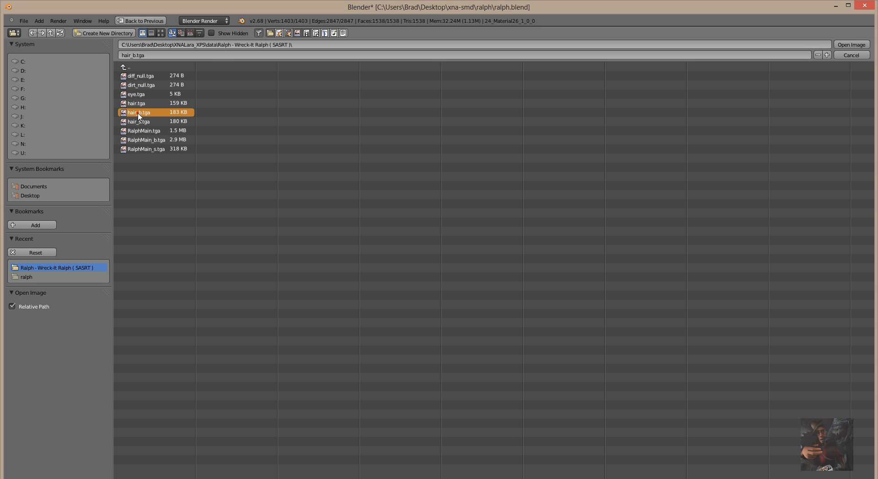
{"action": "left_click", "coordinate": [850, 45]}
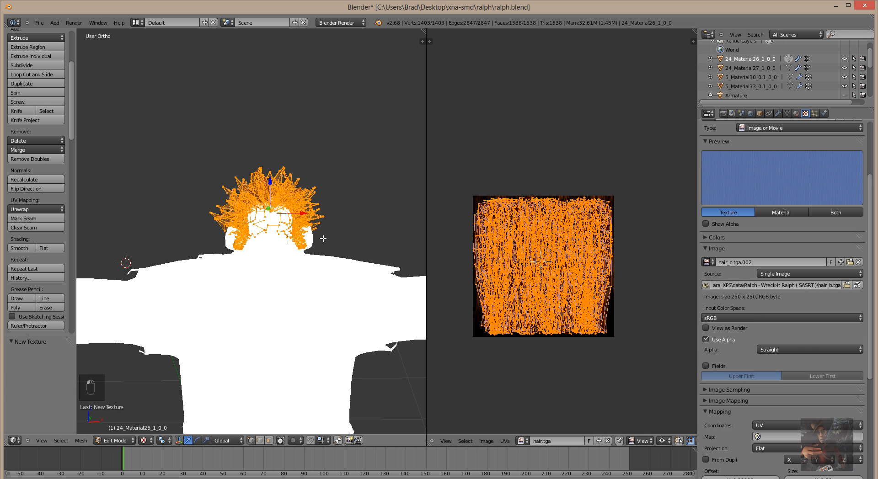
Create a new Clouds texture, Texture.002, in the hair material's empty third slot.
{"action": "middle_click_drag", "start_coordinate": [374, 211], "coordinate": [338, 222]}
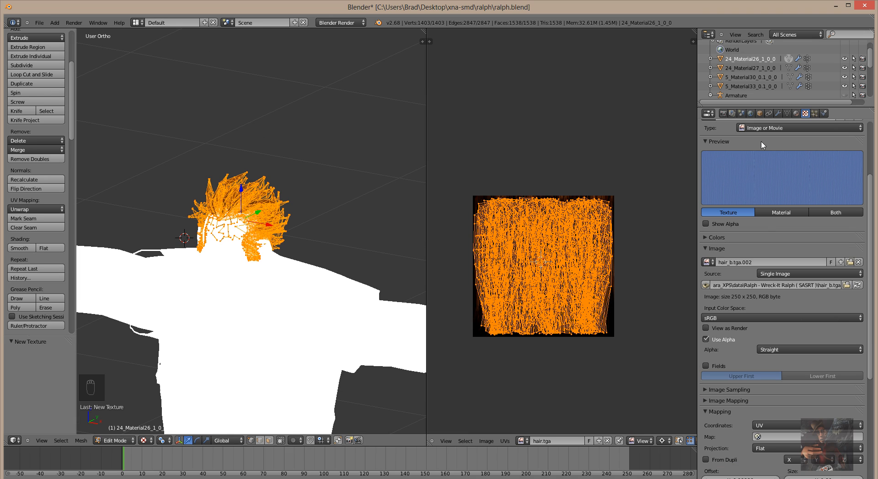
{"action": "scroll", "coordinate": [773, 340], "scroll_direction": "down", "scroll_amount": 10}
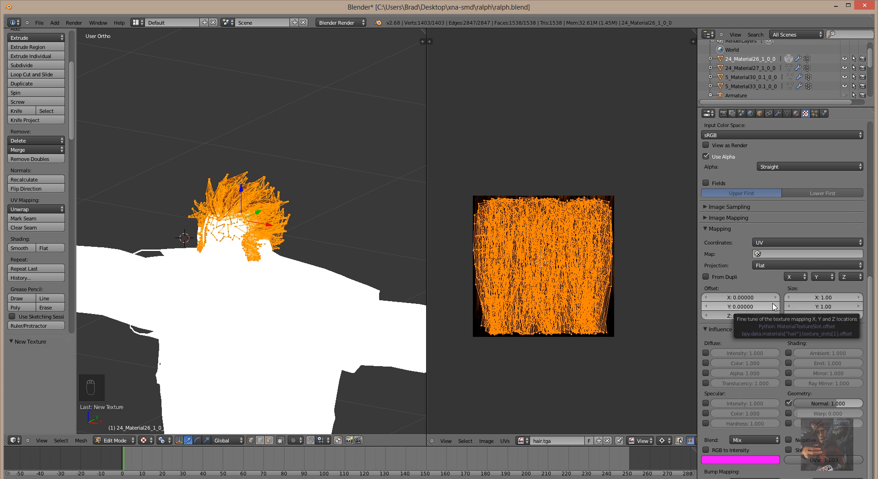
{"action": "scroll", "coordinate": [773, 306], "scroll_direction": "up", "scroll_amount": 8}
{"action": "scroll", "coordinate": [774, 306], "scroll_direction": "up", "scroll_amount": 7}
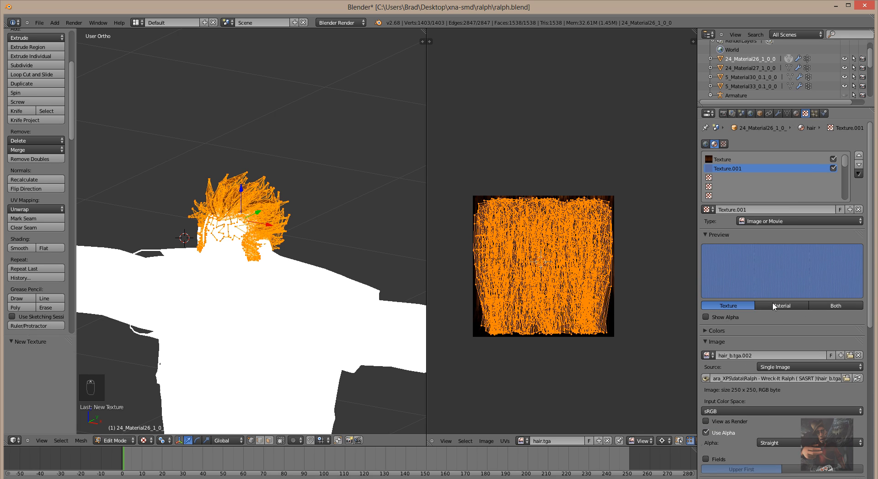
{"action": "left_click", "coordinate": [723, 178]}
{"action": "left_click", "coordinate": [763, 211]}
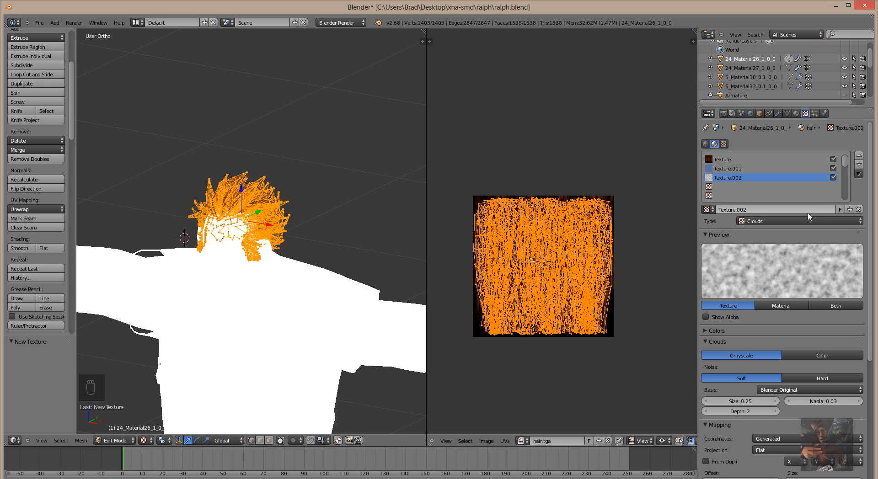
Make Texture.002 an Image or Movie texture mapped by UV, and browse for its image.
{"action": "left_click", "coordinate": [784, 221]}
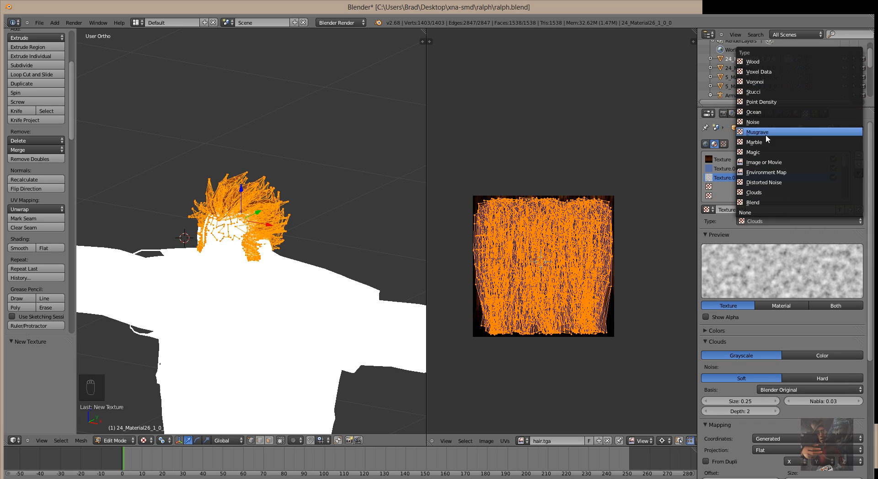
{"action": "left_click", "coordinate": [766, 163]}
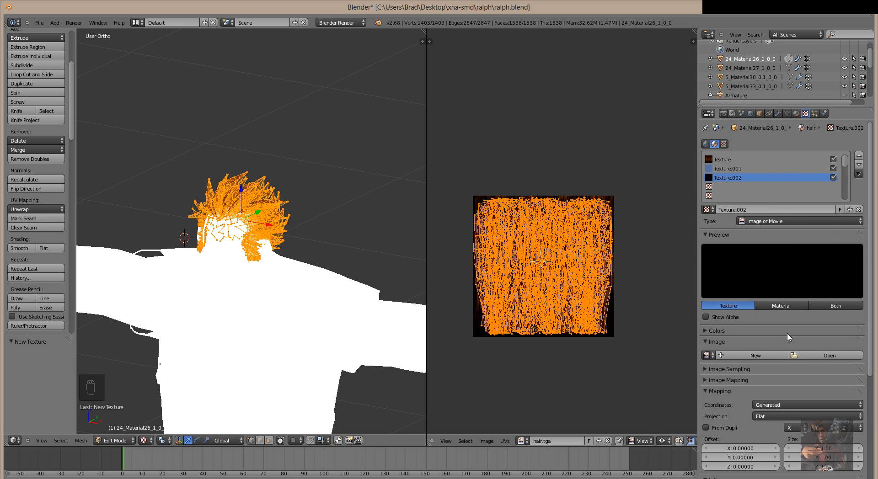
{"action": "left_click", "coordinate": [801, 404]}
{"action": "left_click", "coordinate": [803, 363]}
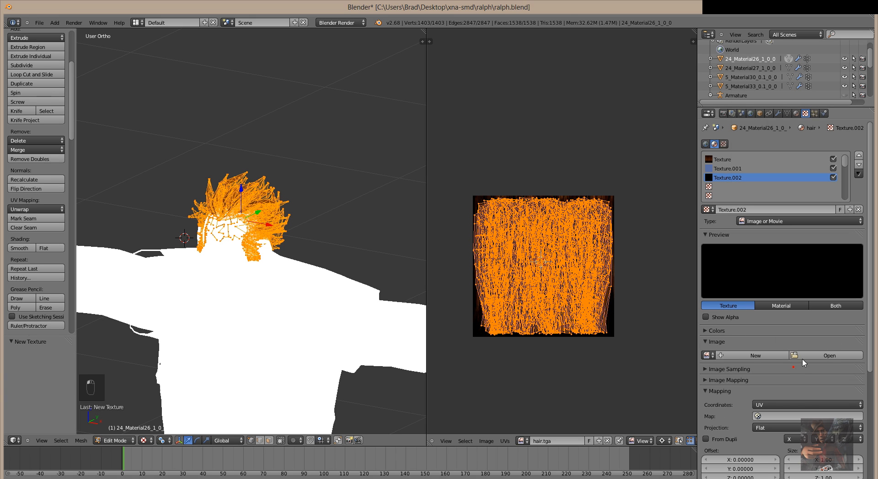
{"action": "scroll", "coordinate": [798, 300], "scroll_direction": "down", "scroll_amount": 4}
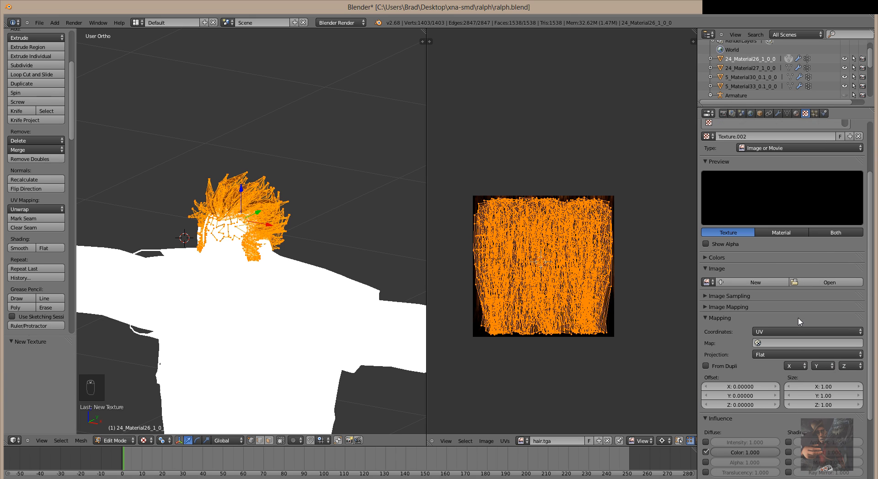
{"action": "left_click", "coordinate": [820, 279]}
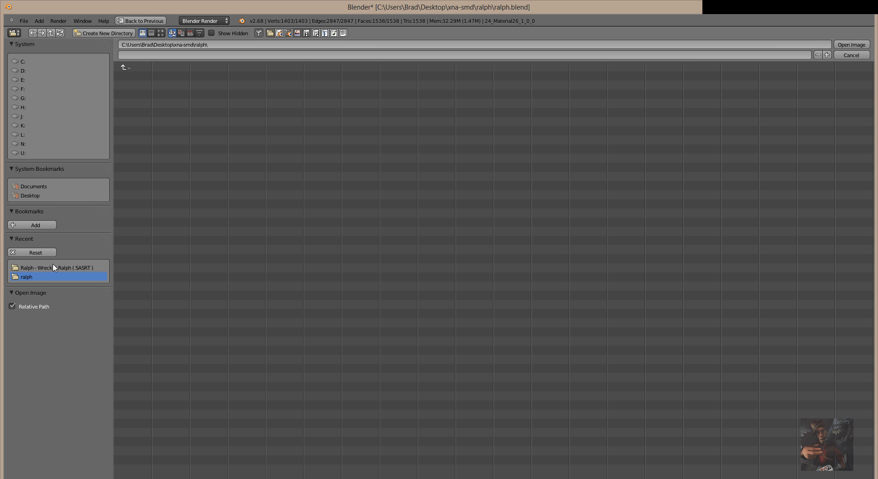
Load hair_s.tga from the Ralph - Wreck-It Ralph folder as Texture.002's image.
{"action": "left_click", "coordinate": [56, 269]}
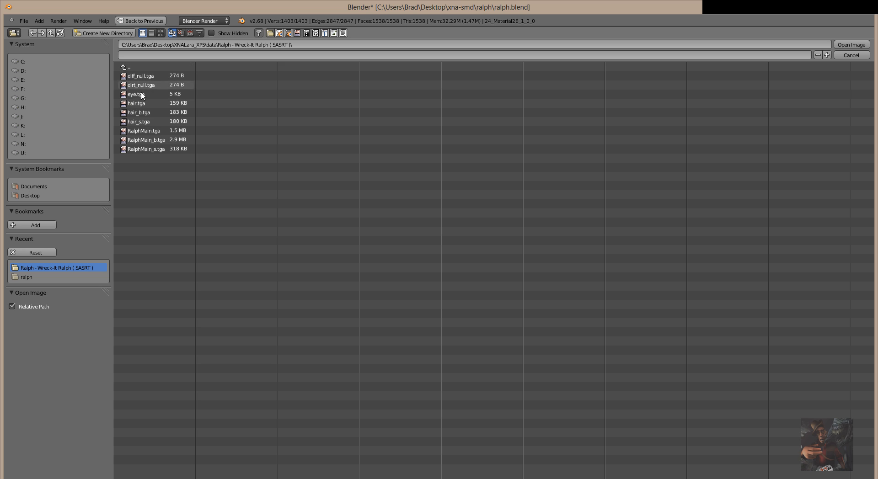
{"action": "left_click", "coordinate": [143, 122]}
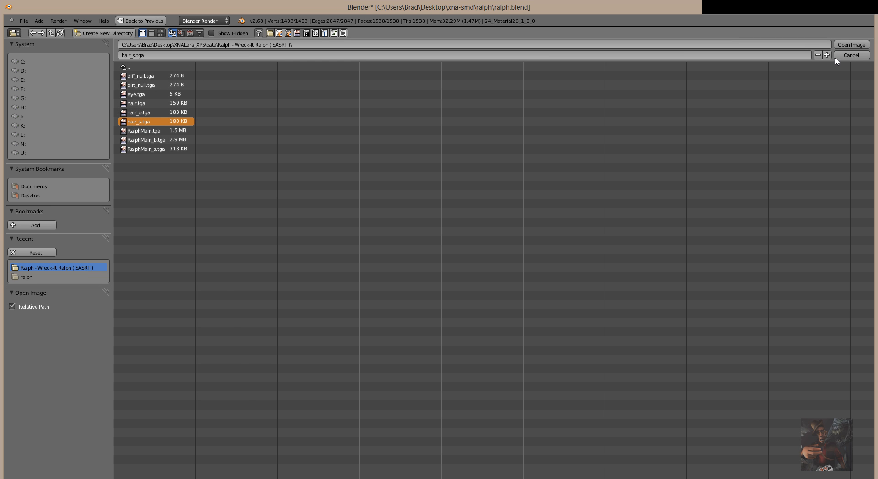
{"action": "left_click", "coordinate": [855, 44]}
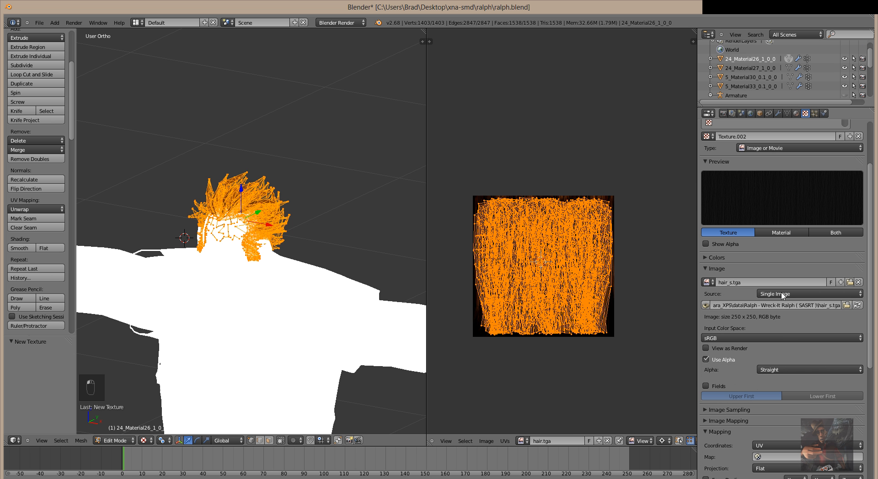
Untick Diffuse Color and tick Specular Intensity, Color and Hardness, with hardness at 1.0.
{"action": "scroll", "coordinate": [786, 417], "scroll_direction": "down", "scroll_amount": 10}
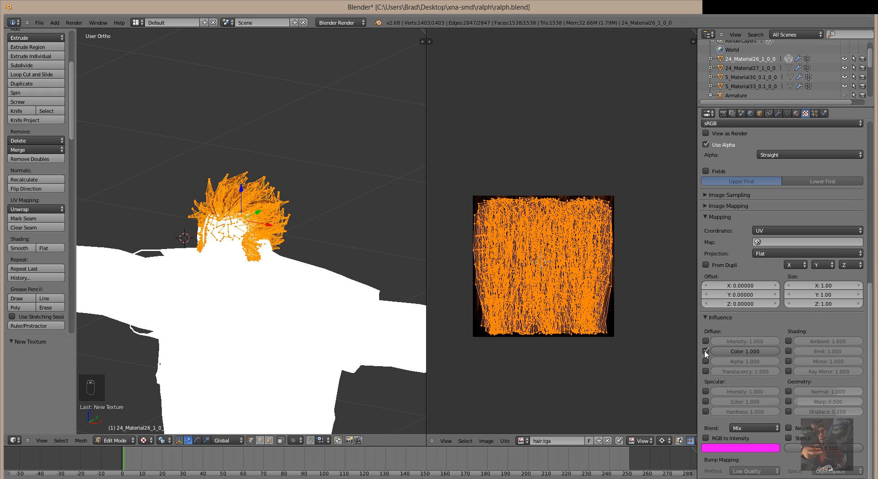
{"action": "left_click", "coordinate": [705, 351]}
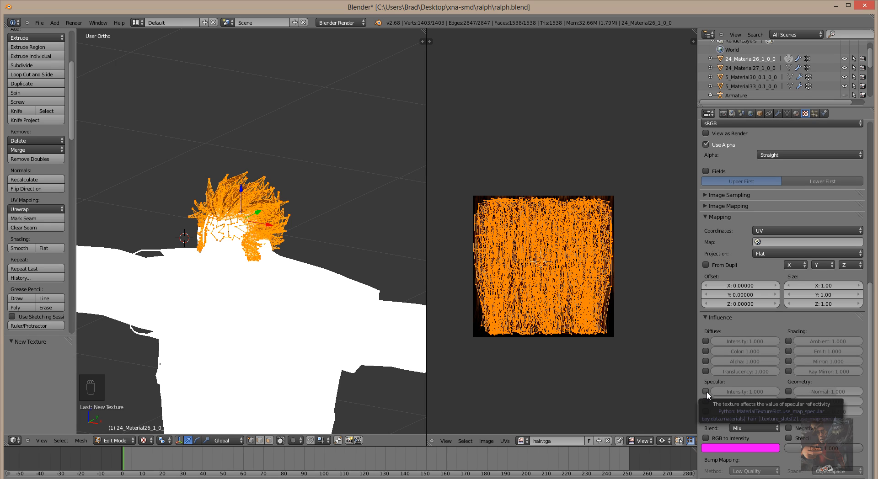
{"action": "left_click", "coordinate": [706, 392]}
{"action": "left_click", "coordinate": [706, 401]}
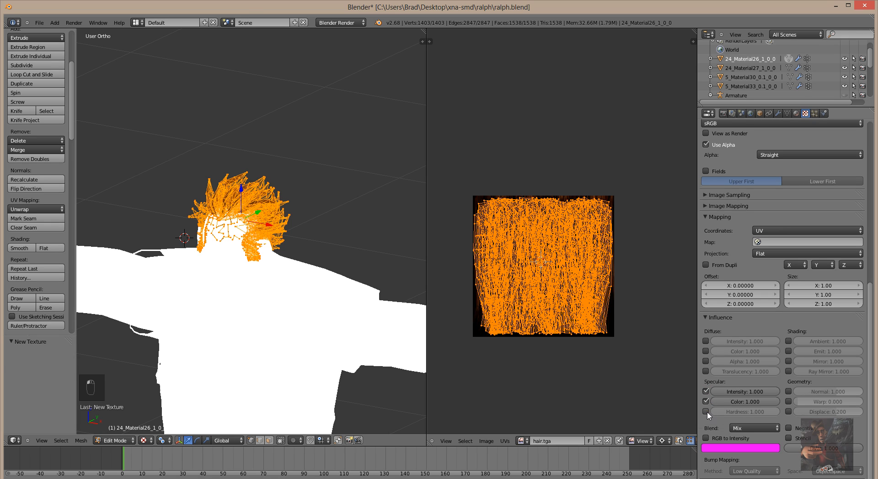
{"action": "left_click", "coordinate": [706, 412]}
{"action": "left_click", "coordinate": [712, 411]}
{"action": "key", "text": "Return"}
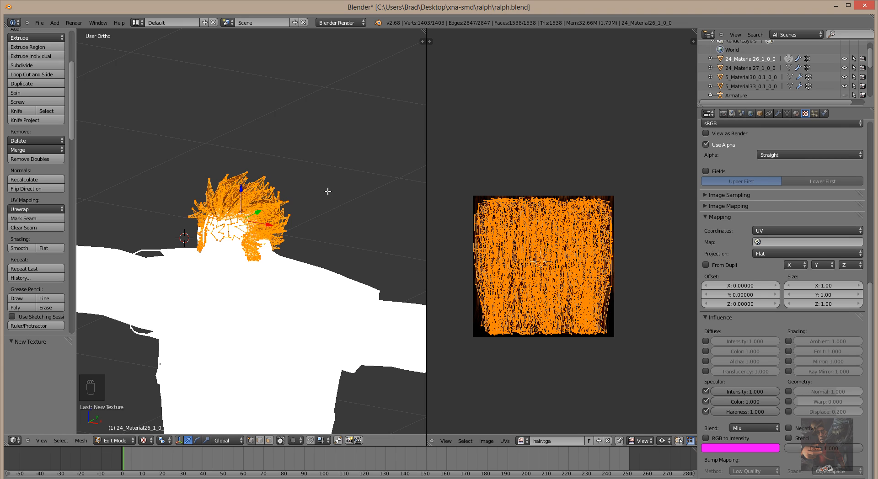
{"action": "scroll", "coordinate": [624, 167], "scroll_direction": "up", "scroll_amount": 3}
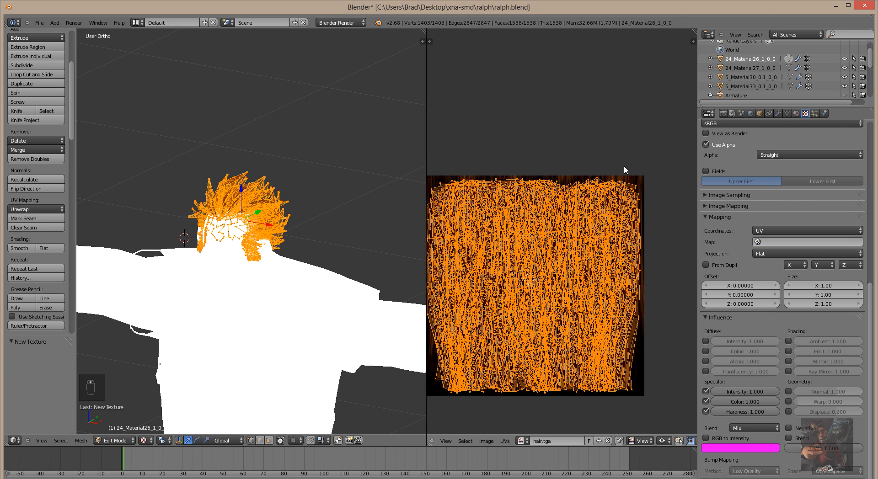
{"action": "scroll", "coordinate": [624, 166], "scroll_direction": "down", "scroll_amount": 2}
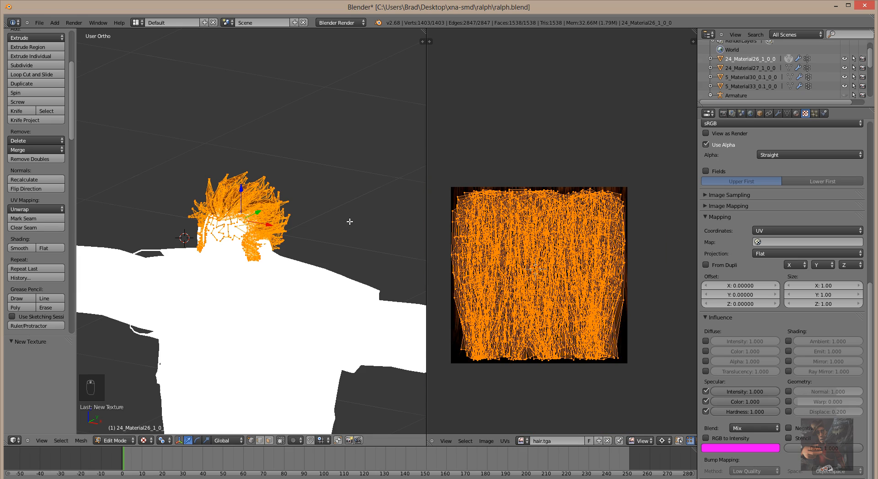
{"action": "mouse_move", "coordinate": [349, 222]}
{"action": "middle_mouse_down"}
{"action": "mouse_move", "coordinate": [359, 274]}
{"action": "mouse_move", "coordinate": [343, 226]}
{"action": "mouse_move", "coordinate": [350, 215]}
{"action": "middle_mouse_up"}
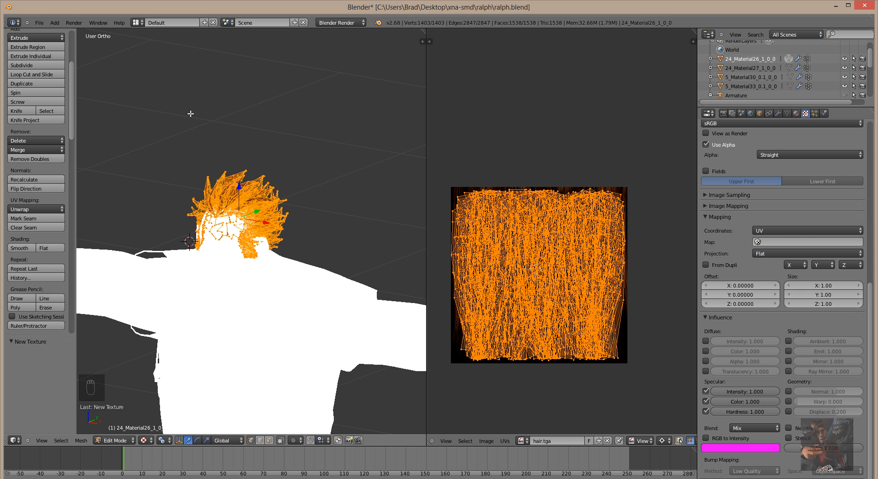
Save the .blend file.
{"action": "left_click", "coordinate": [39, 25]}
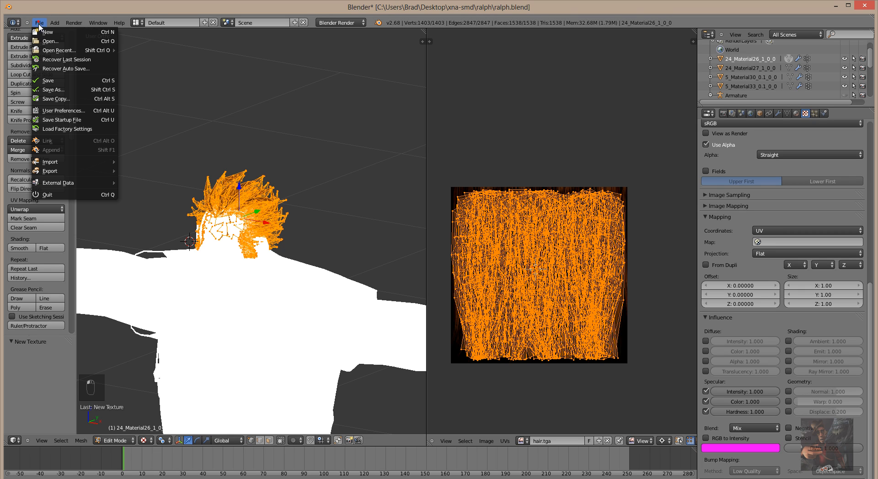
{"action": "left_click", "coordinate": [48, 80]}
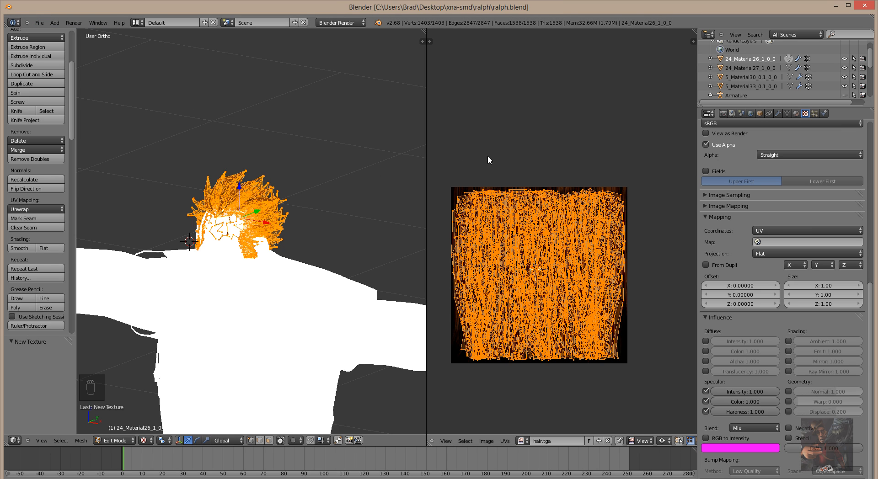
{"action": "scroll", "coordinate": [328, 143], "scroll_direction": "up", "scroll_amount": 3}
{"action": "scroll", "coordinate": [331, 138], "scroll_direction": "down", "scroll_amount": 2}
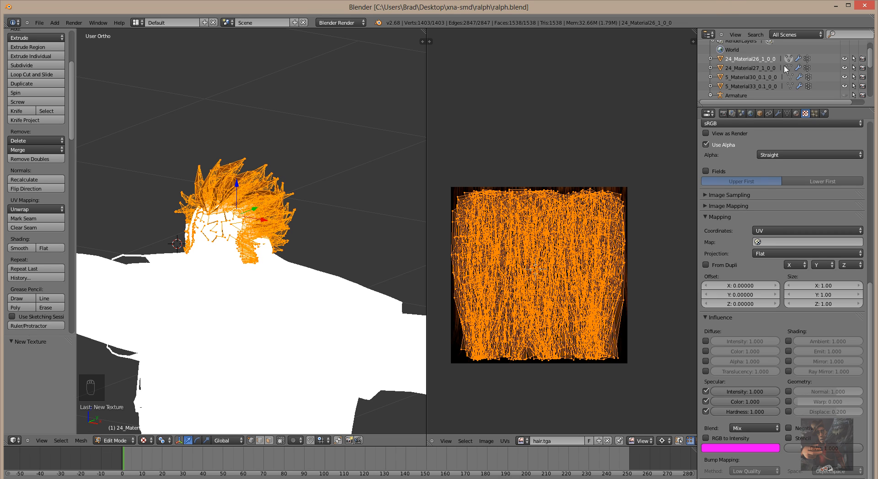
Select 24_Material27_1_0_0, switch the viewport to Solid shading and enter Edit Mode.
{"action": "left_click", "coordinate": [750, 69]}
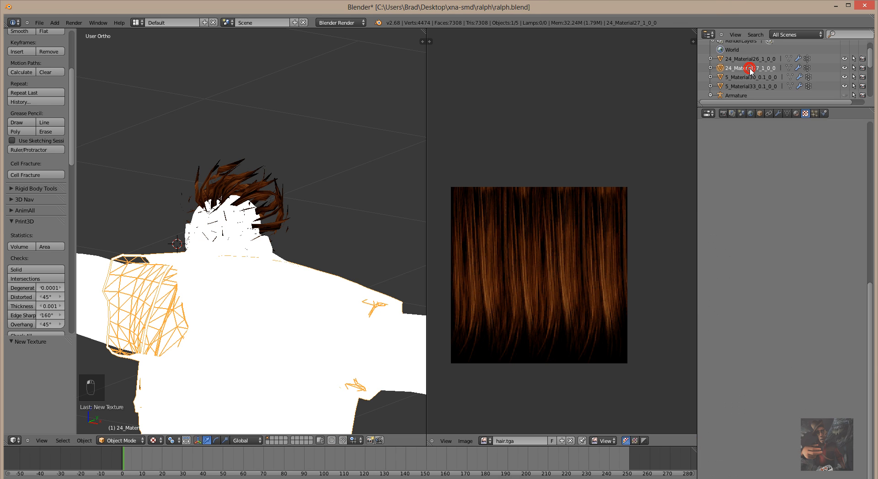
{"action": "scroll", "coordinate": [357, 136], "scroll_direction": "down", "scroll_amount": 5}
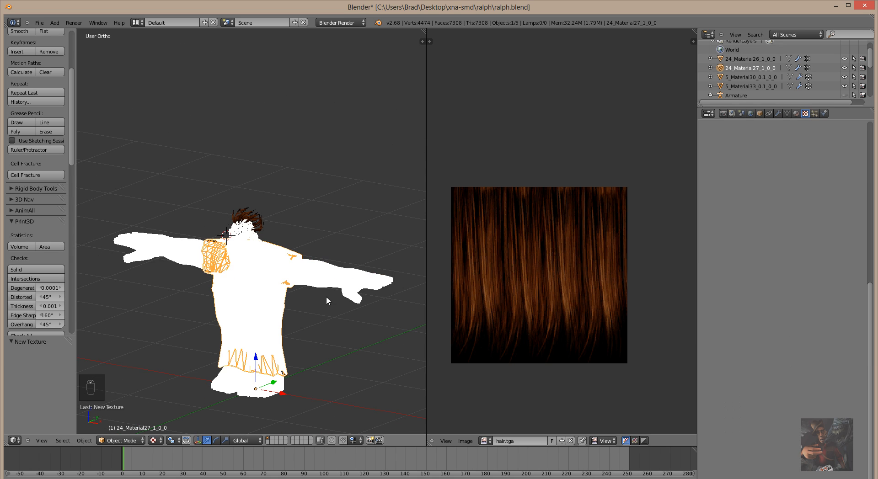
{"action": "middle_click_drag", "start_coordinate": [326, 297], "coordinate": [246, 352]}
{"action": "left_click", "coordinate": [158, 441]}
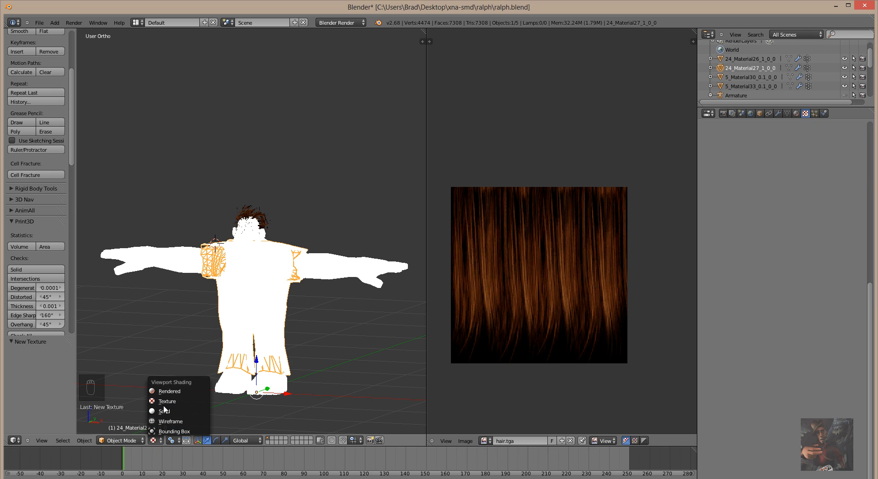
{"action": "left_click", "coordinate": [164, 411]}
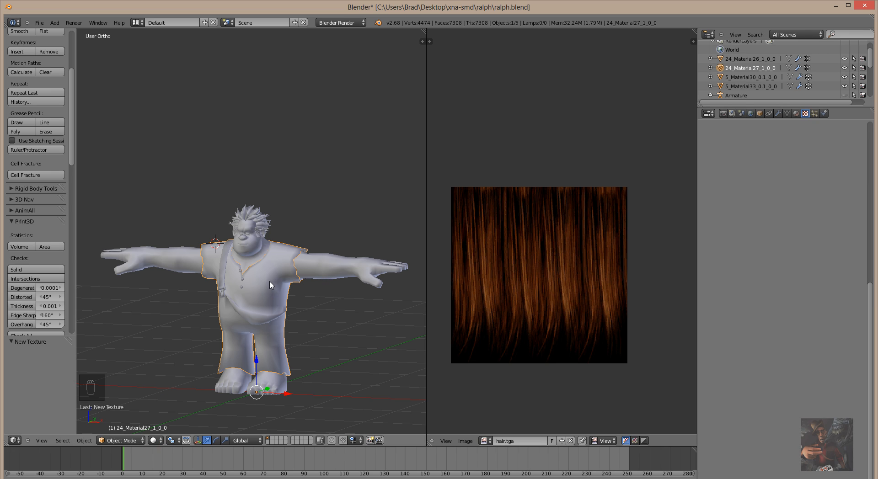
{"action": "scroll", "coordinate": [269, 286], "scroll_direction": "up", "scroll_amount": 3}
{"action": "scroll", "coordinate": [270, 282], "scroll_direction": "down", "scroll_amount": 2}
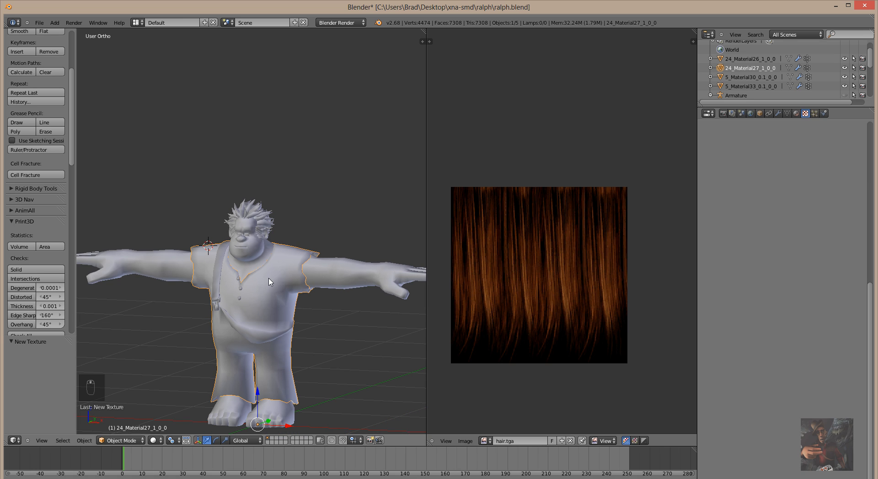
{"action": "key", "text": "Tab"}
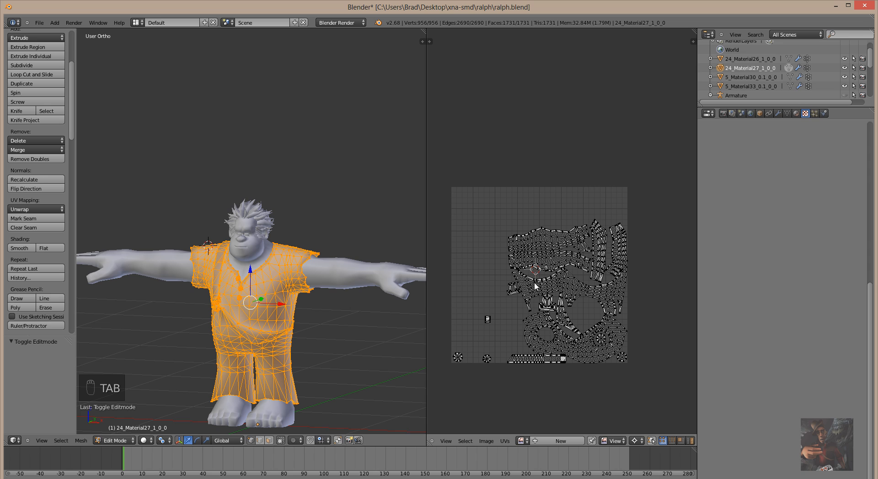
Reselect the body material's faces and rename Material.003 to 'body'.
{"action": "left_click", "coordinate": [796, 113]}
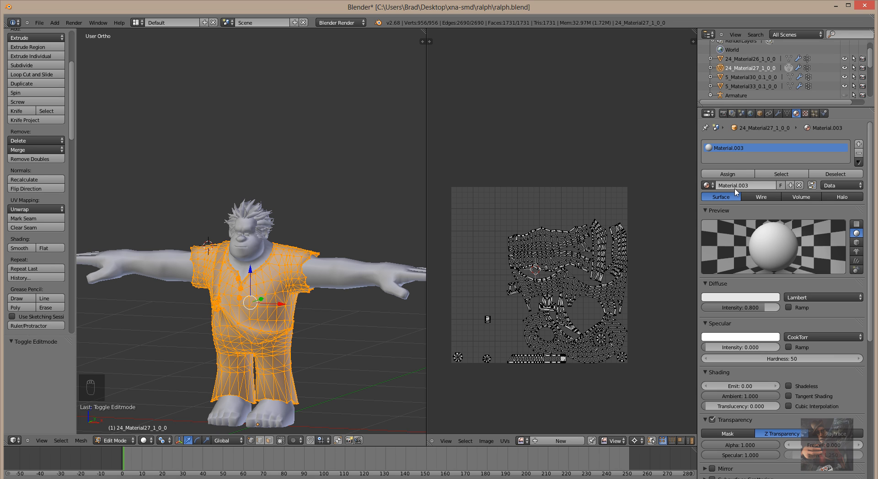
{"action": "left_click", "coordinate": [835, 174]}
{"action": "left_click", "coordinate": [782, 174]}
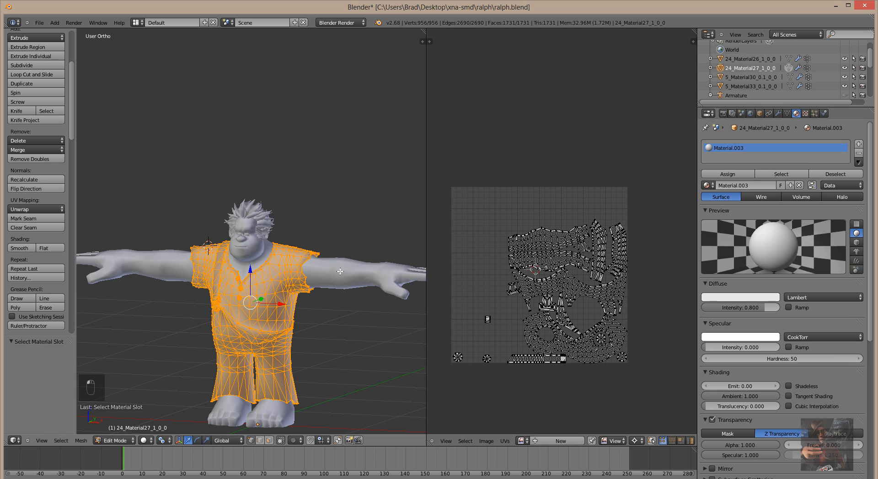
{"action": "left_click", "coordinate": [746, 186]}
{"action": "type", "text": "b"}
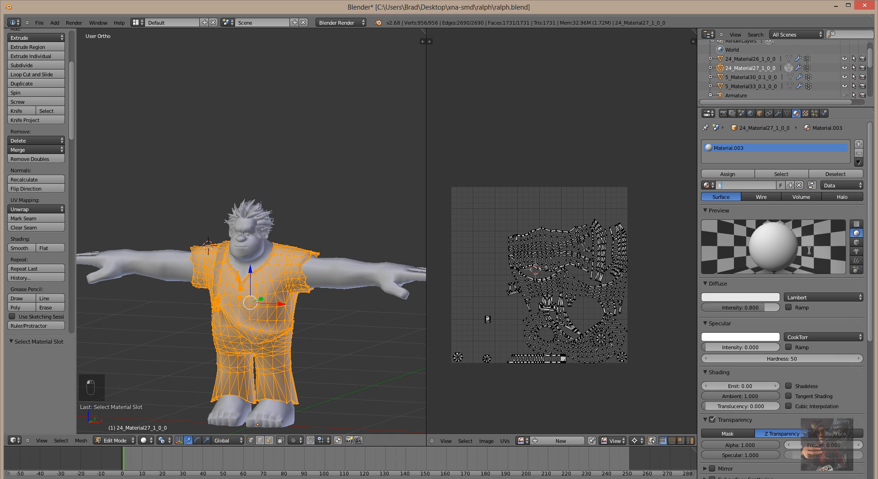
{"action": "type", "text": "ody"}
{"action": "key", "text": "Return"}
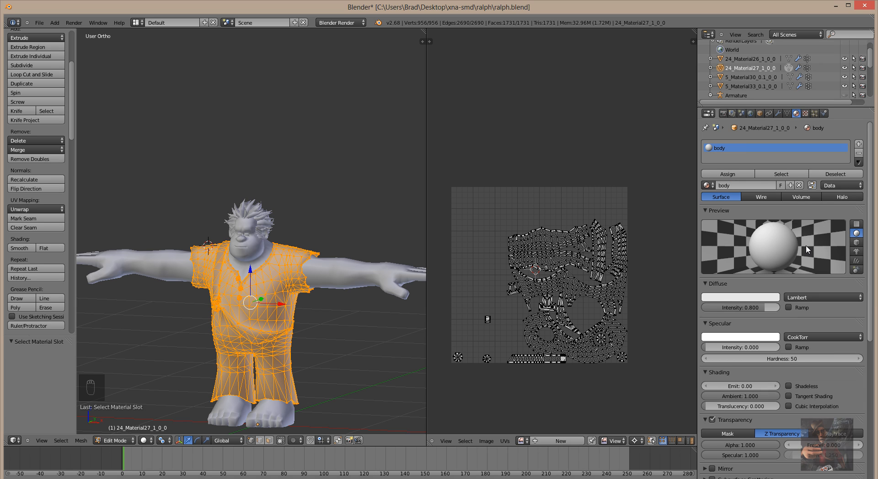
{"action": "left_click", "coordinate": [804, 113]}
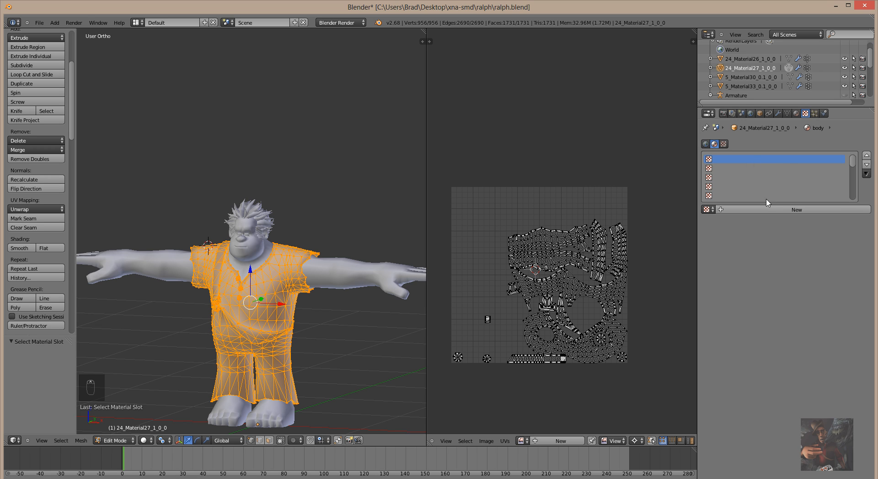
Create Texture.003 as an Image or Movie texture mapped with UV coordinates.
{"action": "left_click", "coordinate": [775, 210]}
{"action": "left_click", "coordinate": [803, 223]}
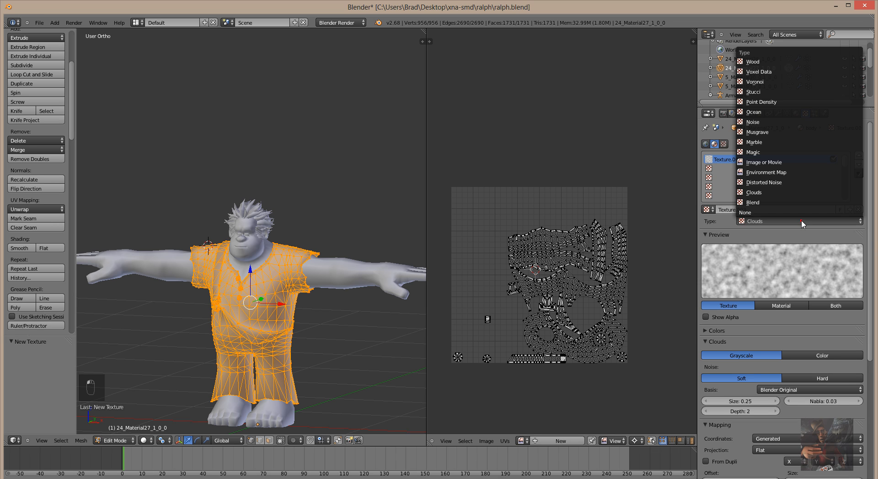
{"action": "left_click", "coordinate": [783, 161]}
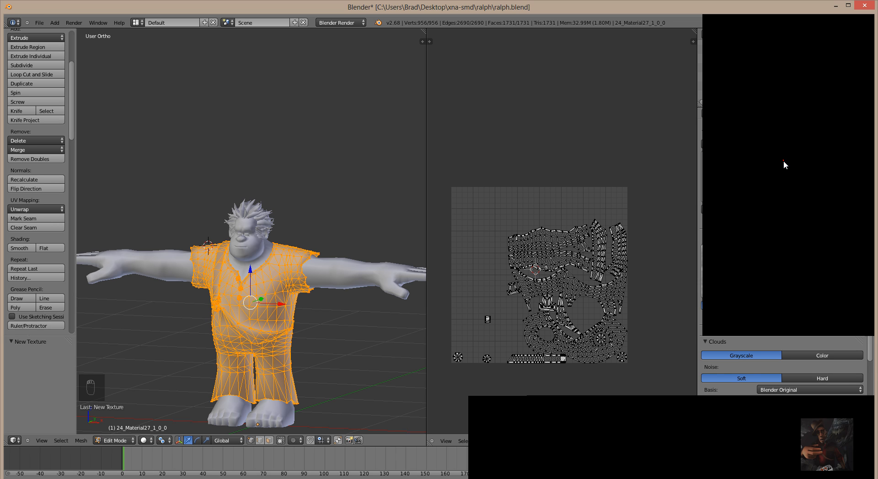
{"action": "left_click", "coordinate": [805, 405]}
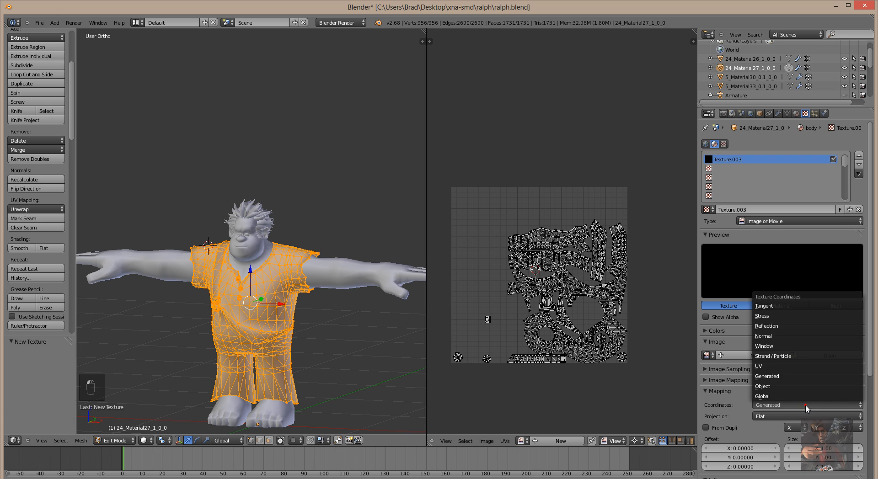
{"action": "left_click", "coordinate": [800, 366]}
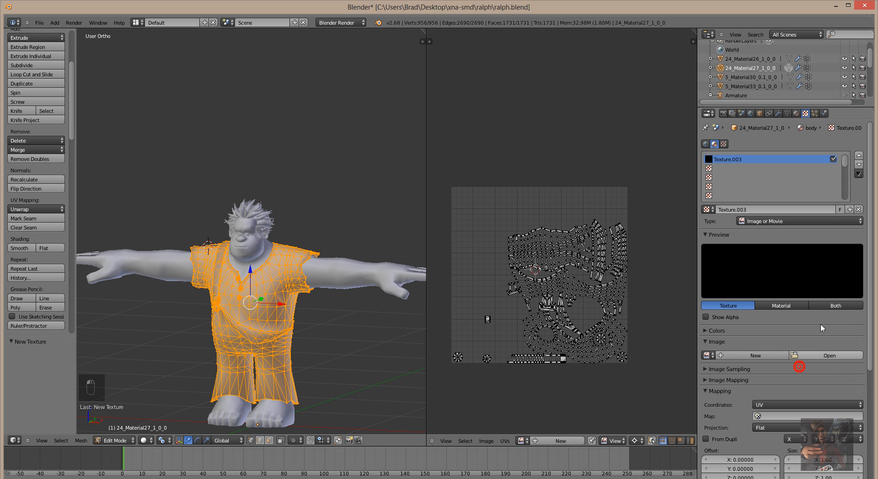
Load RalphMain.tga from the Ralph texture folder as its image.
{"action": "left_click", "coordinate": [828, 358]}
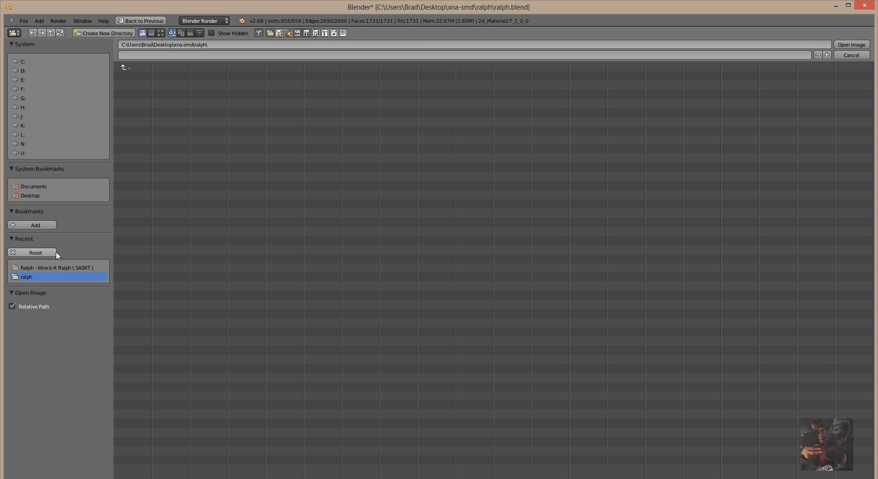
{"action": "left_click", "coordinate": [58, 267]}
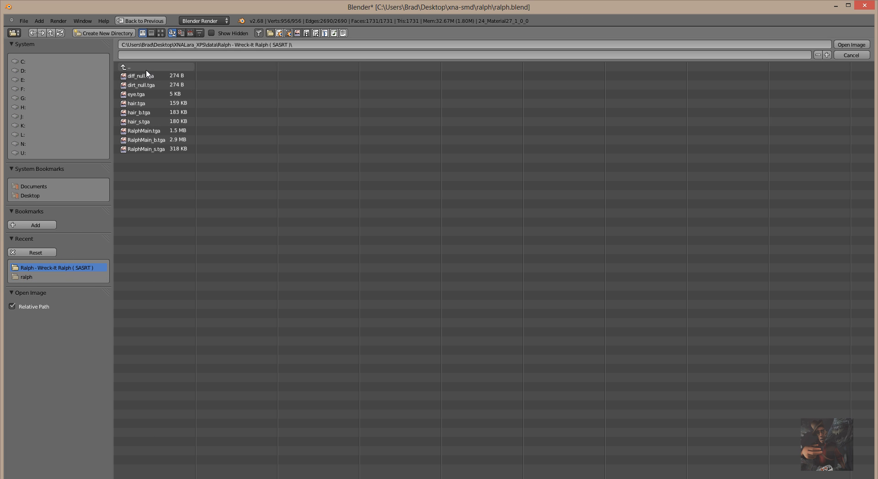
{"action": "double_click", "coordinate": [135, 132]}
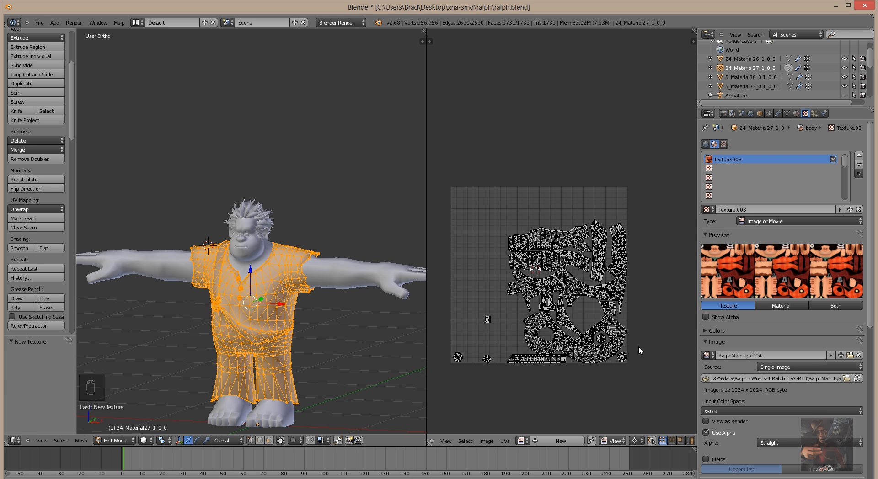
Rename the RalphMain.tga.004 image to RalphMain.tga.
{"action": "left_click", "coordinate": [521, 440]}
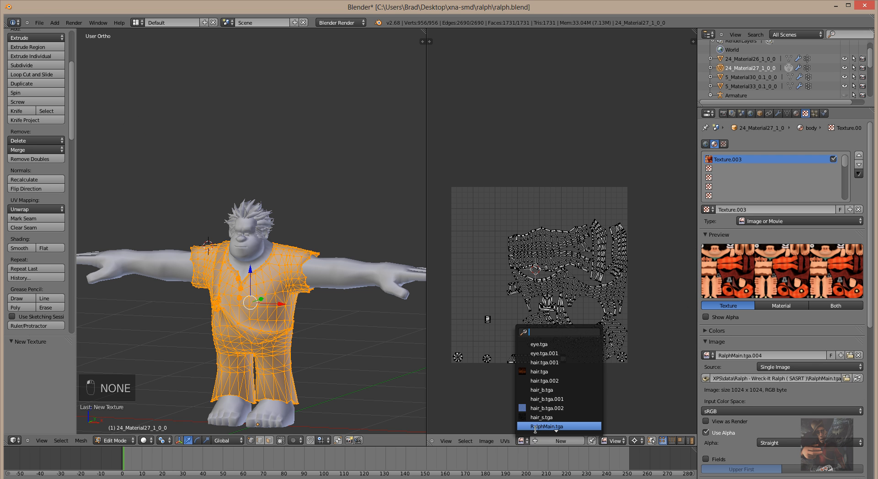
{"action": "left_click", "coordinate": [760, 359]}
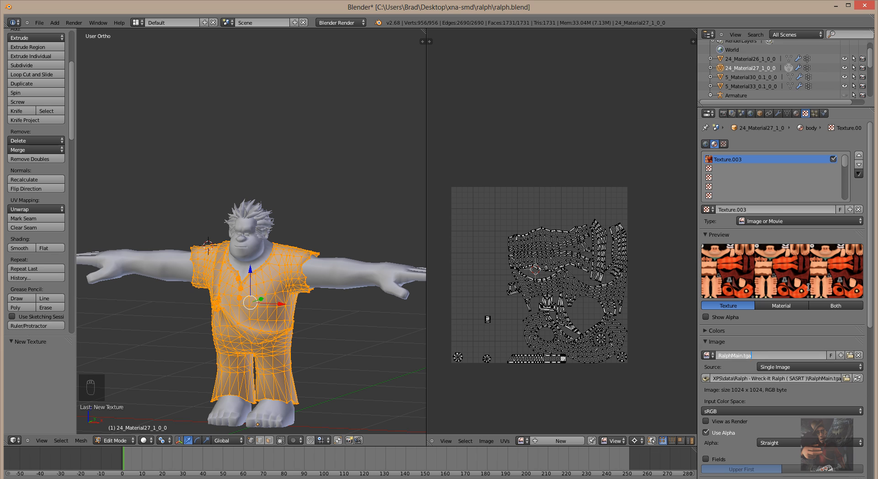
{"action": "key", "text": "Return"}
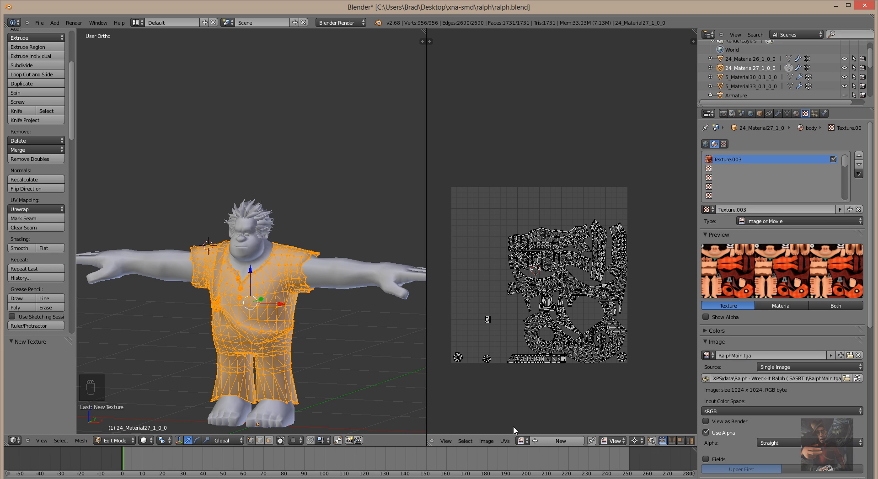
Display RalphMain.tga behind the body's UV layout in the image editor.
{"action": "left_click", "coordinate": [528, 441]}
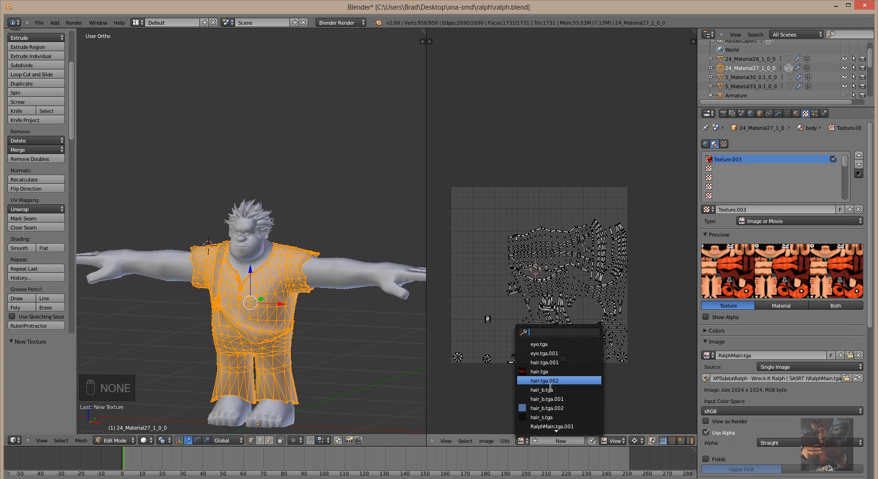
{"action": "scroll", "coordinate": [551, 433], "scroll_direction": "down", "scroll_amount": 2}
{"action": "scroll", "coordinate": [551, 433], "scroll_direction": "down", "scroll_amount": 4}
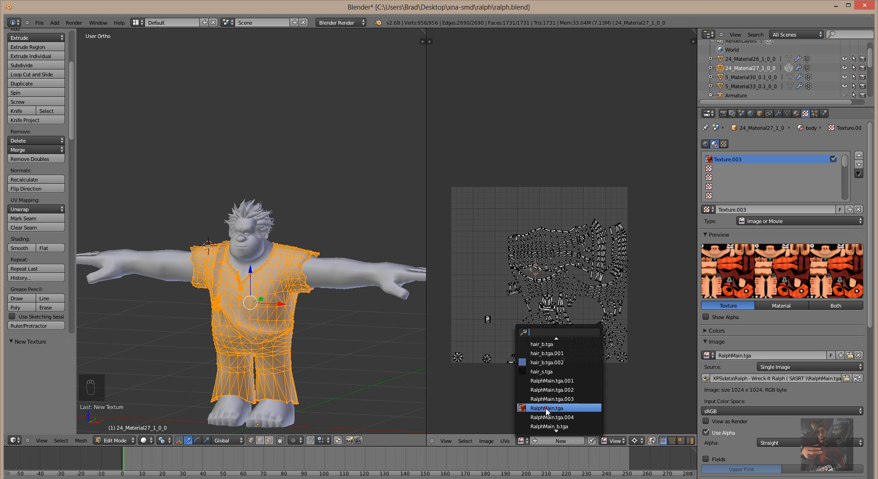
{"action": "left_click", "coordinate": [547, 408]}
{"action": "scroll", "coordinate": [366, 318], "scroll_direction": "down", "scroll_amount": 3}
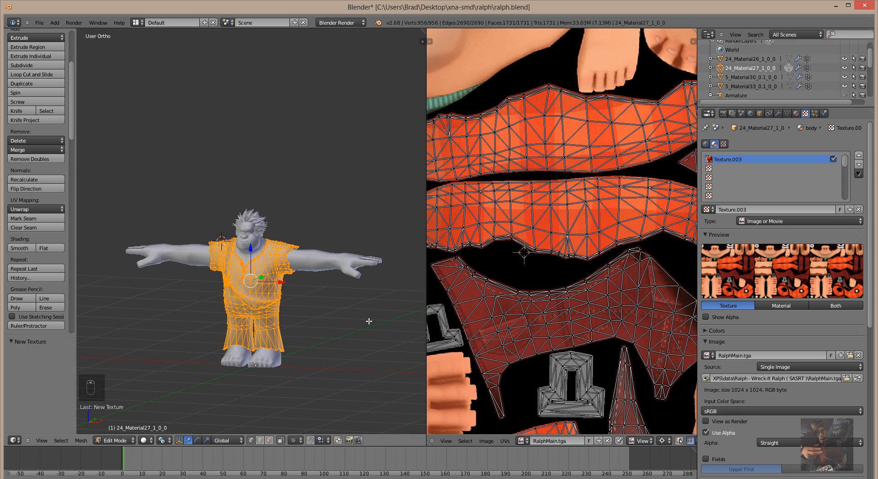
Switch viewport shading to Texture and orbit to inspect the textured body.
{"action": "left_click", "coordinate": [144, 440]}
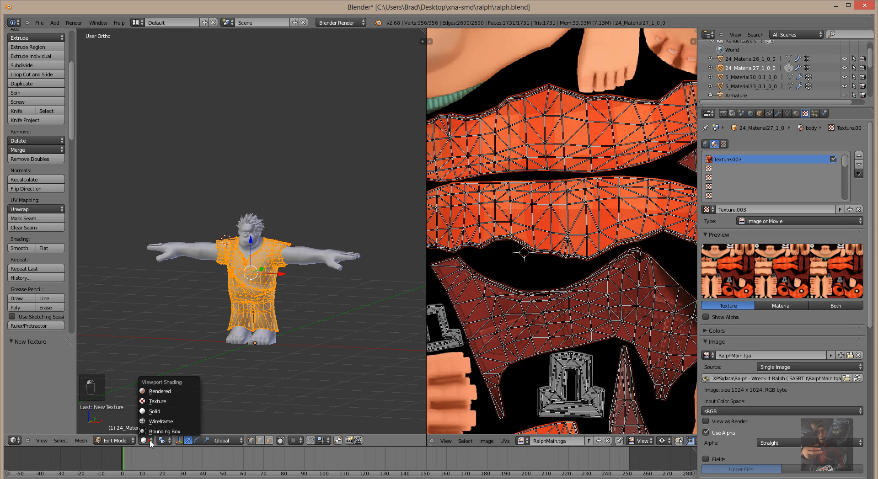
{"action": "left_click", "coordinate": [147, 402]}
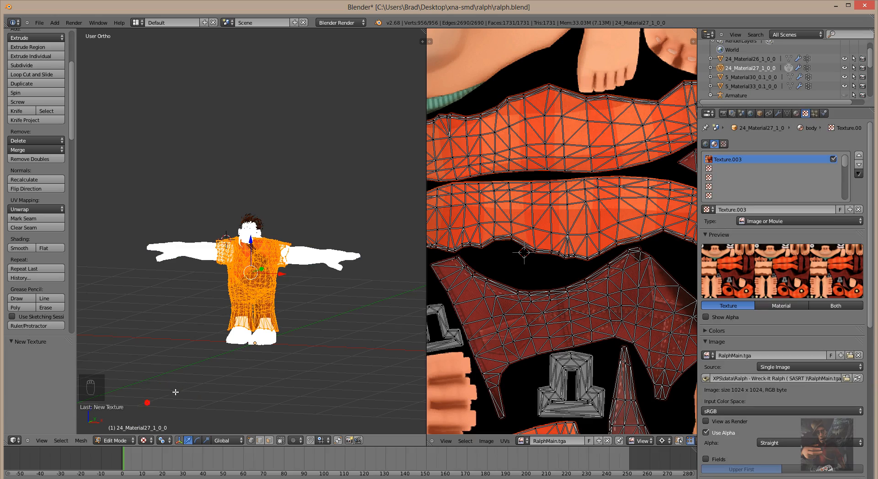
{"action": "scroll", "coordinate": [300, 323], "scroll_direction": "up", "scroll_amount": 6}
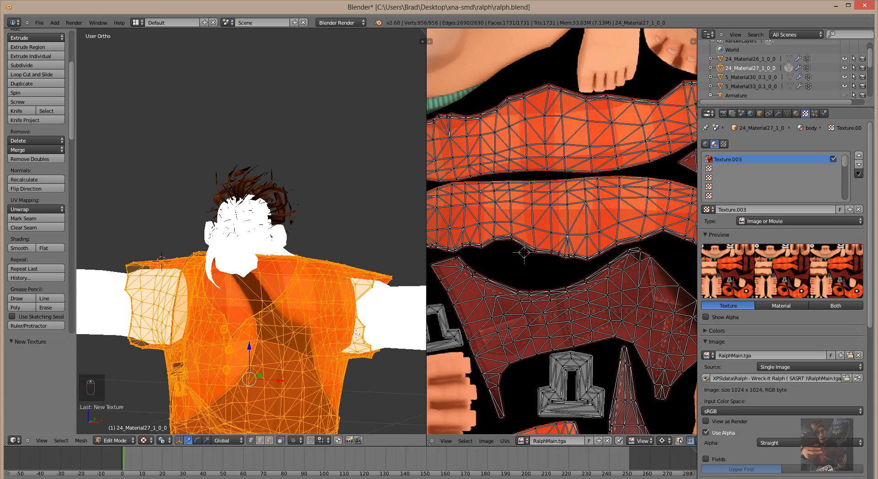
{"action": "middle_click_drag", "start_coordinate": [300, 323], "coordinate": [337, 336]}
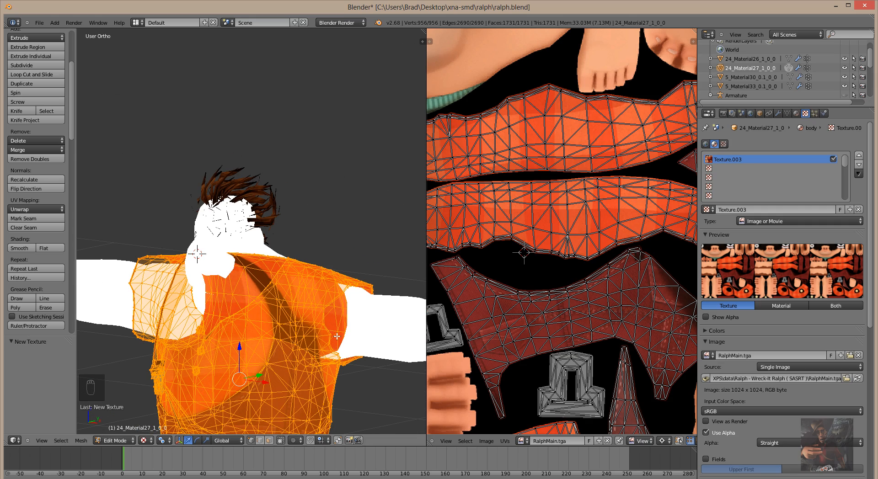
{"action": "scroll", "coordinate": [327, 280], "scroll_direction": "down", "scroll_amount": 6}
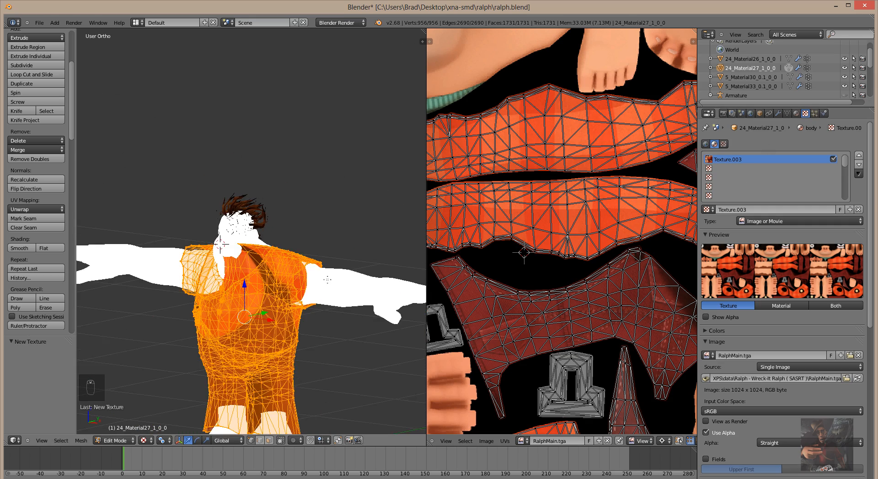
{"action": "middle_click_drag", "start_coordinate": [310, 303], "coordinate": [264, 316]}
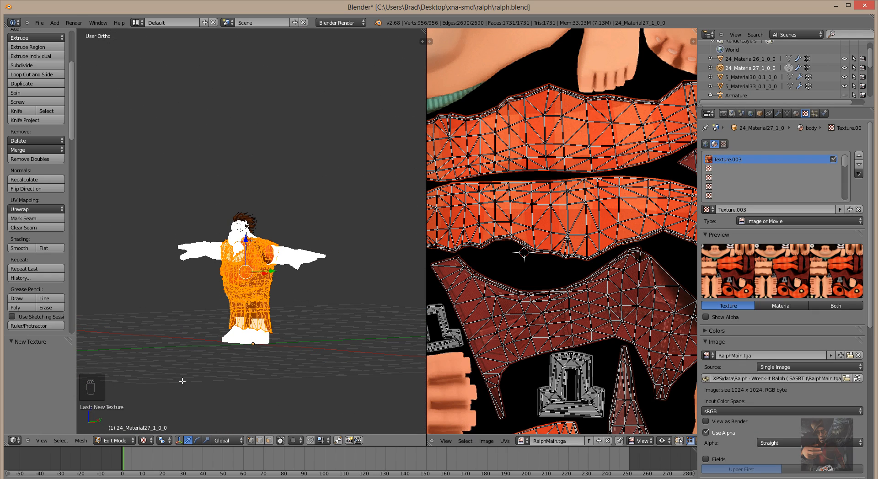
Switch to Object Mode and orbit around the fully textured model.
{"action": "left_click", "coordinate": [114, 441]}
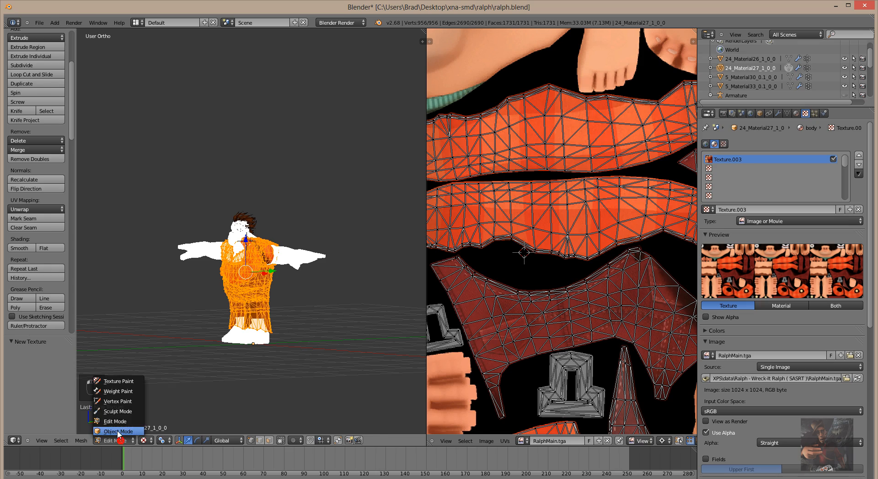
{"action": "left_click", "coordinate": [114, 431]}
{"action": "middle_click_drag", "start_coordinate": [266, 344], "coordinate": [173, 299]}
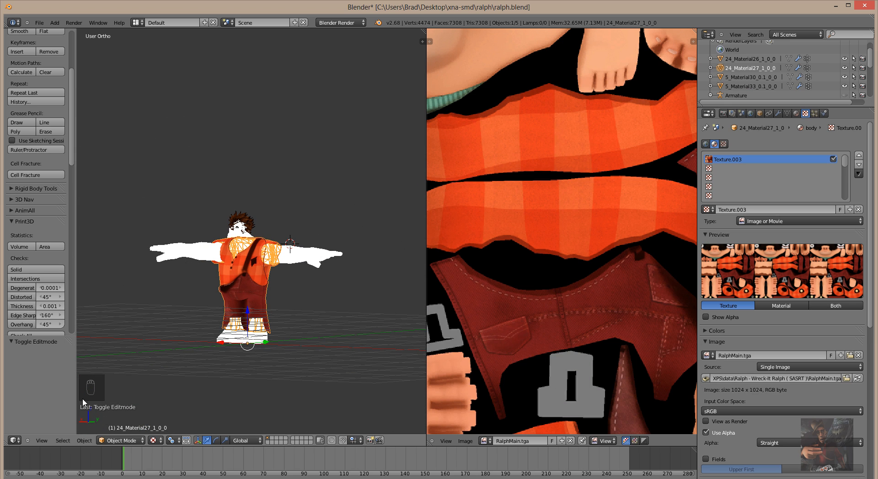
Return to Edit Mode and zoom the UV editor out to the full image.
{"action": "left_click", "coordinate": [133, 444]}
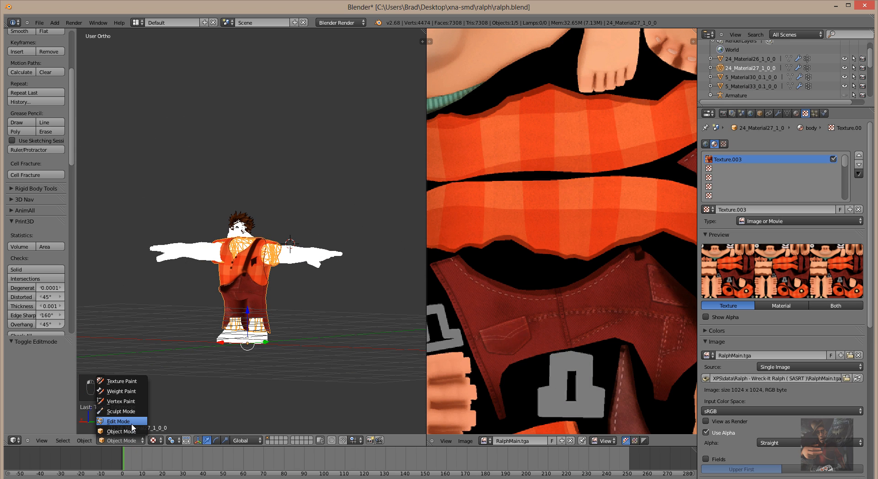
{"action": "left_click", "coordinate": [117, 424]}
{"action": "scroll", "coordinate": [581, 256], "scroll_direction": "down", "scroll_amount": 6}
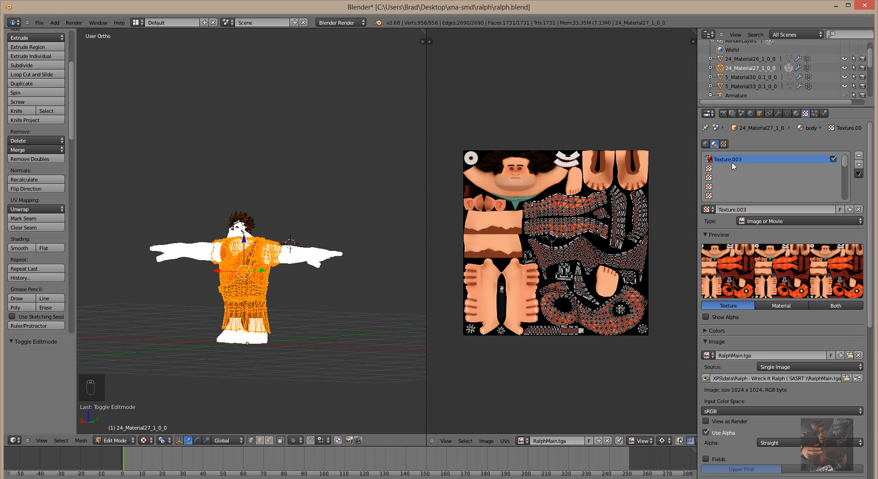
Create Texture.004 in the second slot as a UV-mapped Image or Movie texture.
{"action": "left_click", "coordinate": [721, 170]}
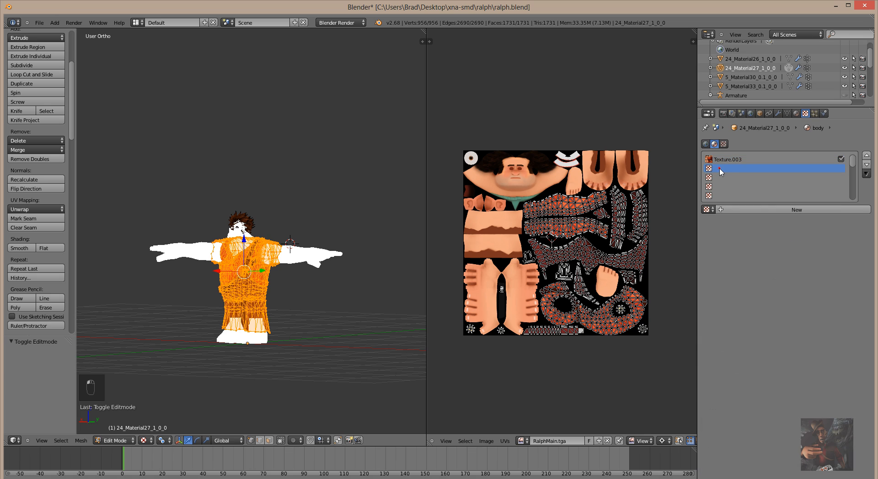
{"action": "left_click", "coordinate": [773, 214]}
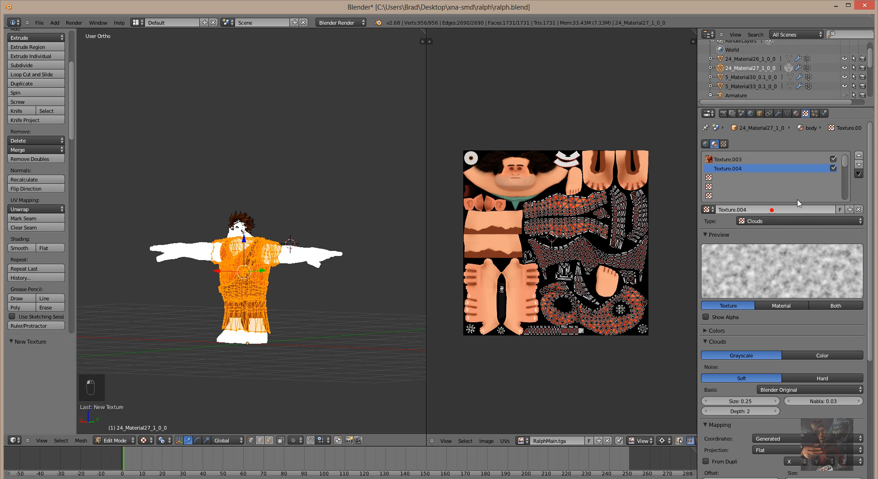
{"action": "left_click", "coordinate": [800, 221]}
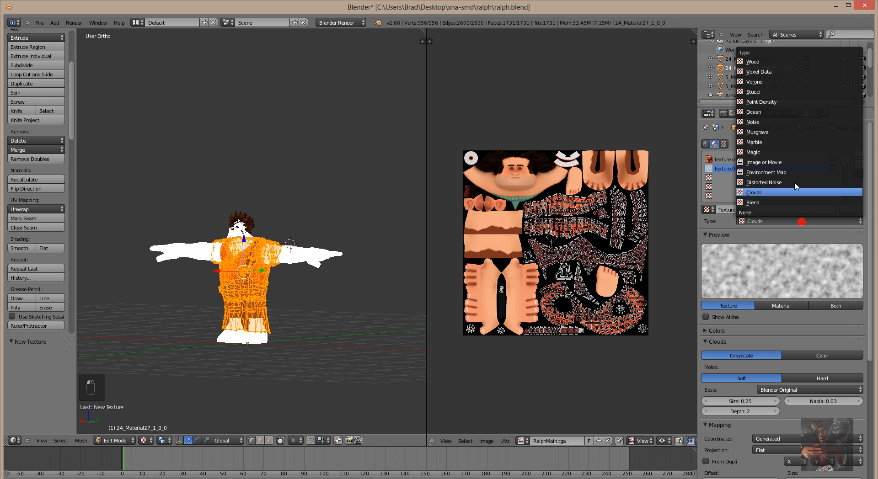
{"action": "left_click", "coordinate": [772, 162]}
{"action": "left_click", "coordinate": [801, 404]}
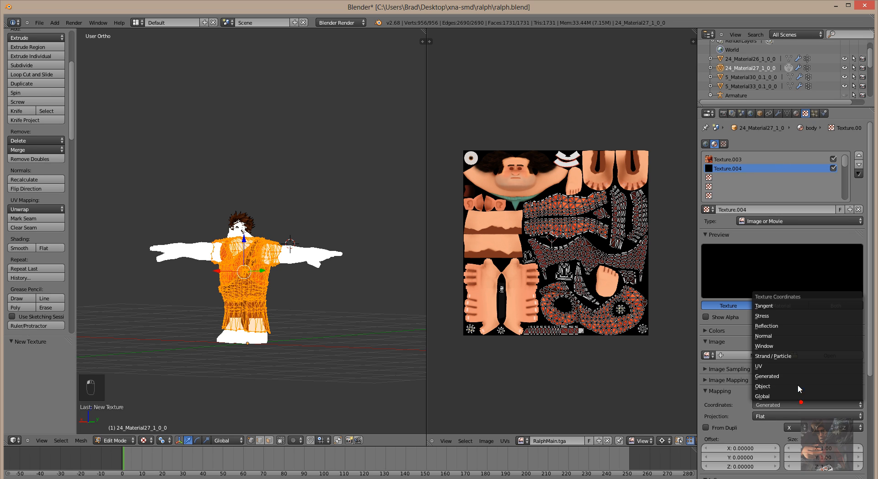
{"action": "left_click", "coordinate": [796, 366]}
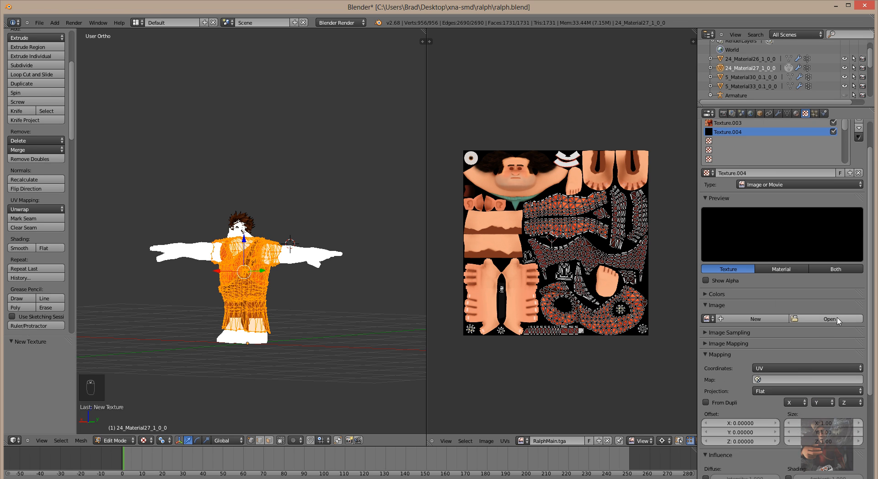
Load RalphMain_b.tga and rename its image from RalphMain_b.tga.002 to RalphMain_b.tga.
{"action": "left_click", "coordinate": [836, 319]}
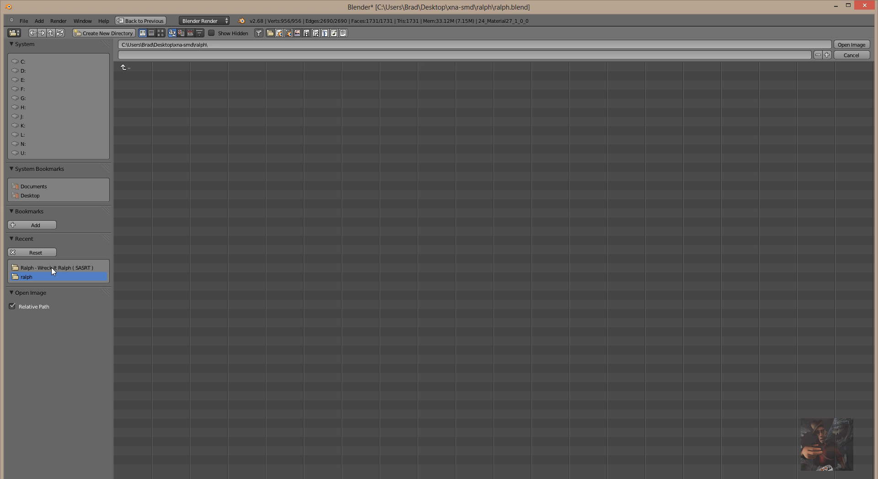
{"action": "left_click", "coordinate": [51, 267]}
{"action": "left_click", "coordinate": [149, 140]}
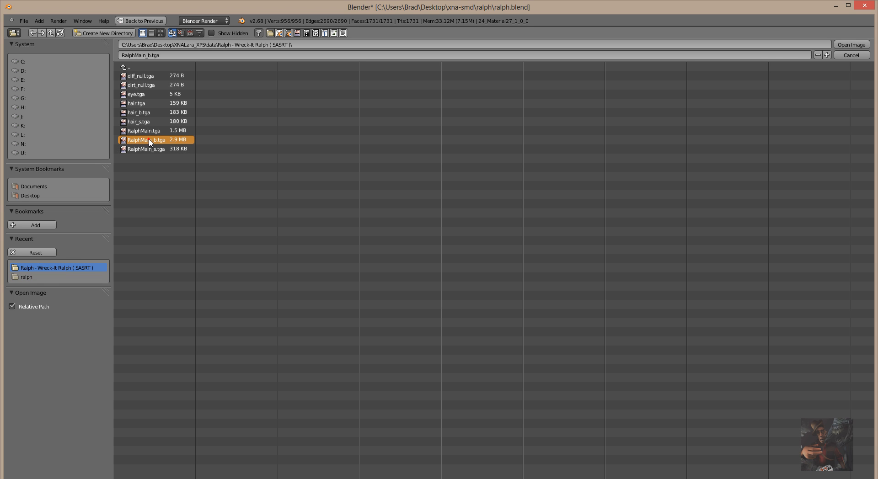
{"action": "left_click", "coordinate": [851, 45]}
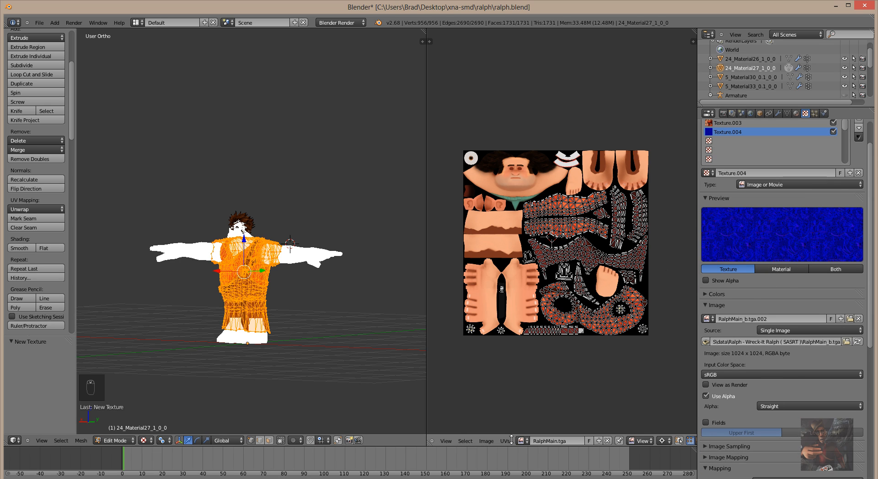
{"action": "left_click", "coordinate": [779, 320]}
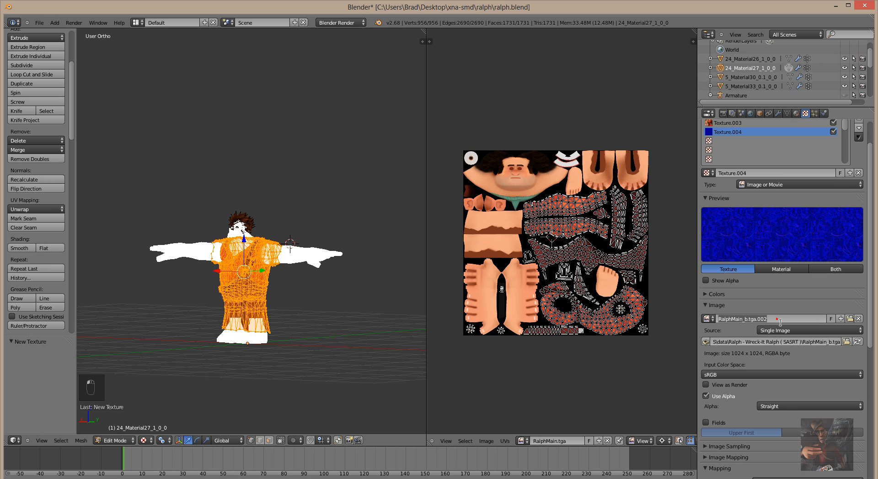
{"action": "key", "text": "BackSpace"}
{"action": "key", "text": "BackSpace"}
{"action": "key", "text": "BackSpace"}
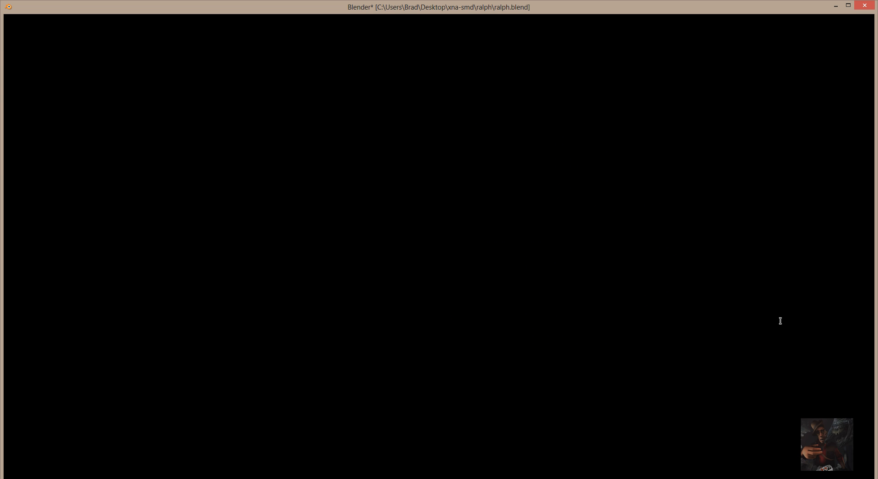
{"action": "key", "text": "Return"}
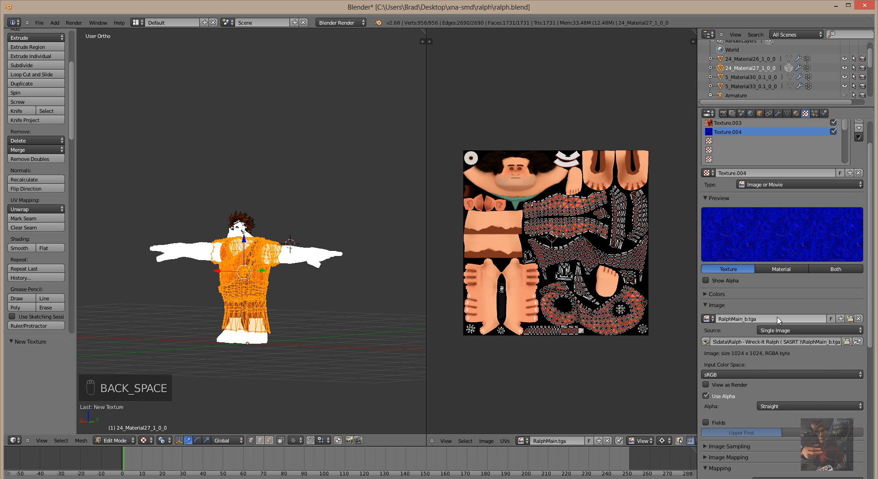
Make Texture.004 act as a normal map instead of diffuse colour, then select the next empty slot.
{"action": "scroll", "coordinate": [768, 414], "scroll_direction": "down", "scroll_amount": 8}
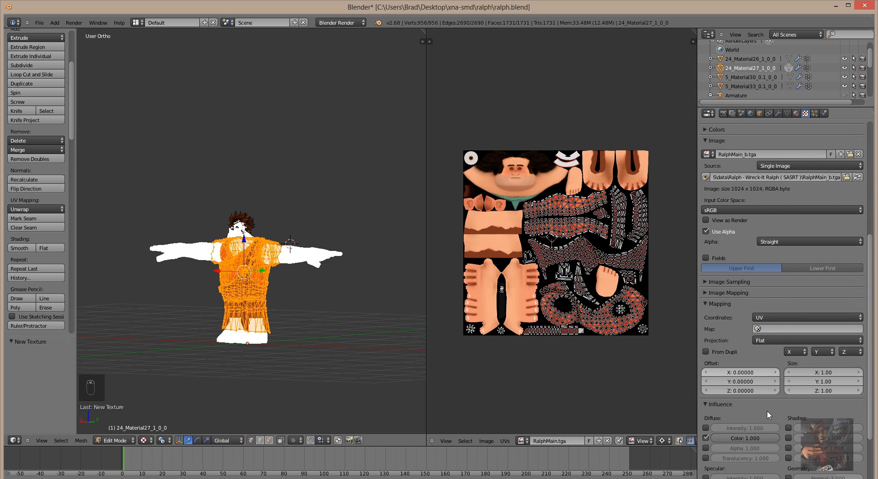
{"action": "scroll", "coordinate": [768, 414], "scroll_direction": "down", "scroll_amount": 3}
{"action": "left_click", "coordinate": [705, 382]}
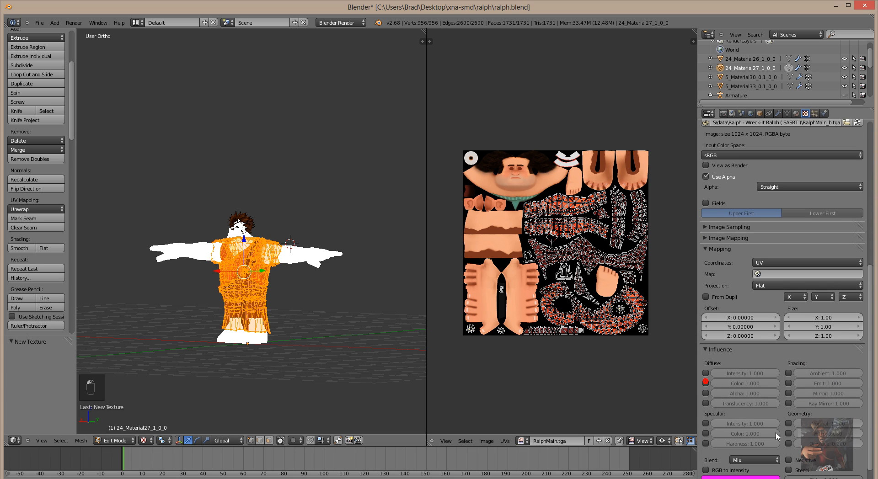
{"action": "left_click", "coordinate": [788, 423]}
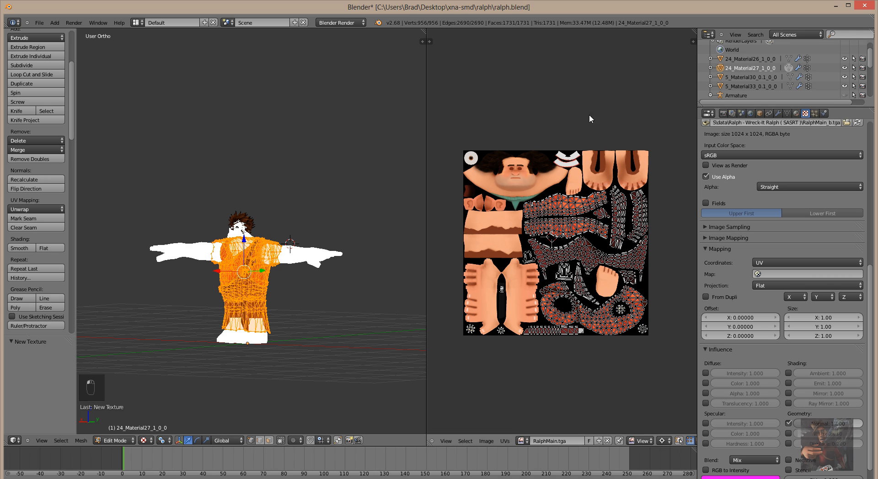
{"action": "scroll", "coordinate": [780, 163], "scroll_direction": "up", "scroll_amount": 6}
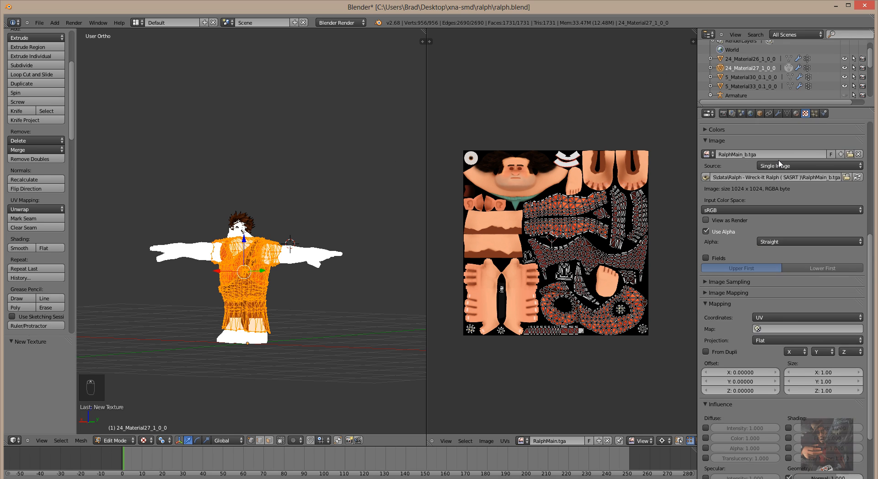
{"action": "scroll", "coordinate": [780, 164], "scroll_direction": "up", "scroll_amount": 8}
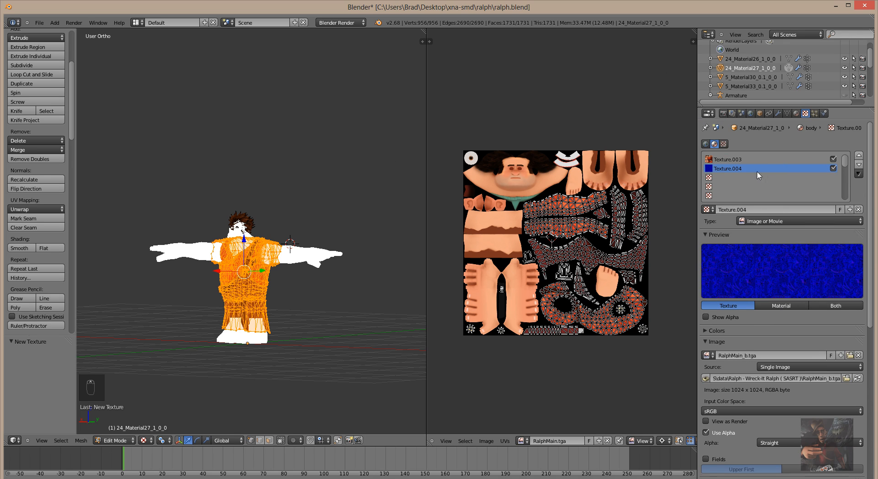
{"action": "left_click", "coordinate": [717, 177]}
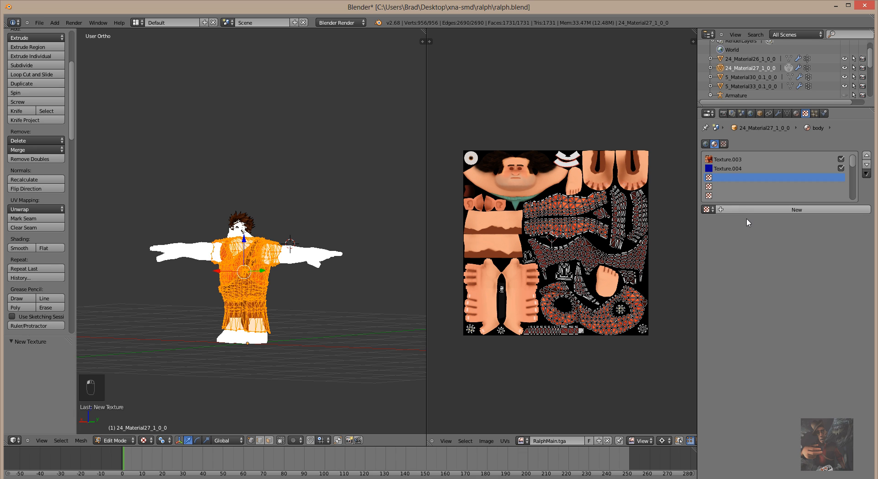
Add a new Image or Movie texture in the empty slot, mapped with UV coordinates.
{"action": "left_click", "coordinate": [750, 209]}
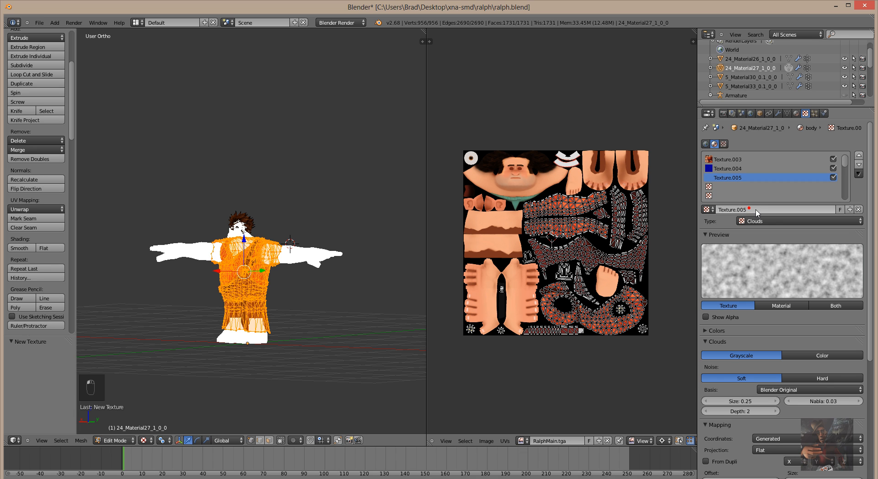
{"action": "left_click", "coordinate": [830, 222]}
{"action": "left_click", "coordinate": [795, 163]}
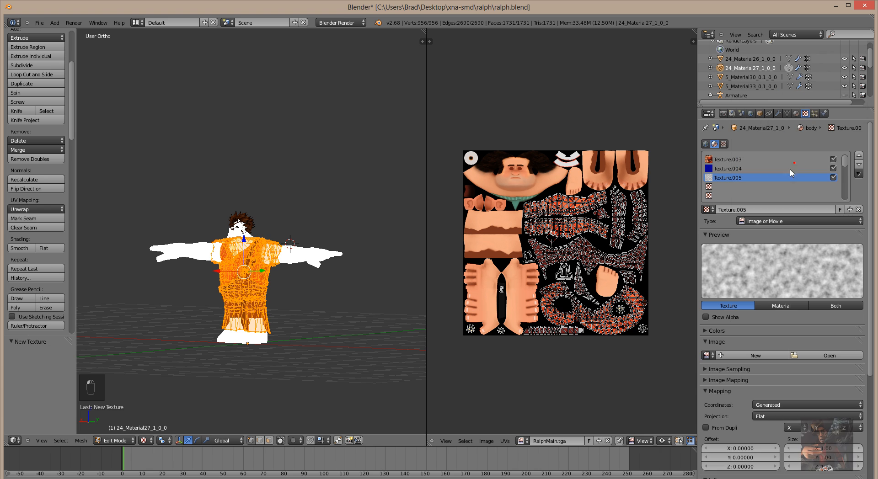
{"action": "scroll", "coordinate": [761, 352], "scroll_direction": "down", "scroll_amount": 5}
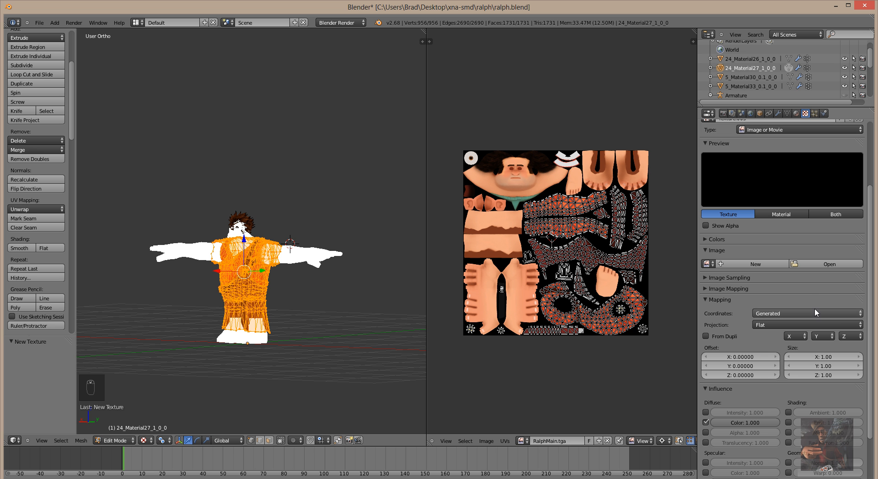
{"action": "left_click", "coordinate": [814, 309]}
{"action": "left_click", "coordinate": [809, 276]}
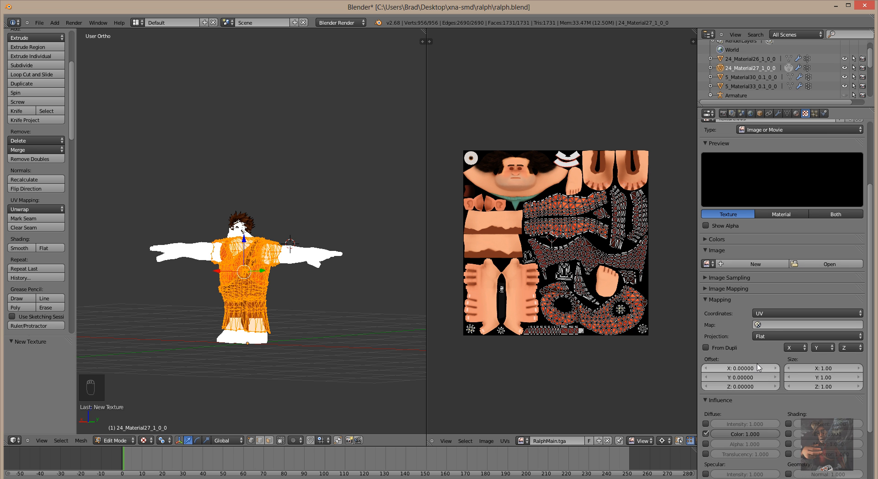
{"action": "scroll", "coordinate": [758, 361], "scroll_direction": "down", "scroll_amount": 4}
Replace its Diffuse Color influence with Specular Intensity, Color and Hardness.
{"action": "left_click", "coordinate": [705, 352]}
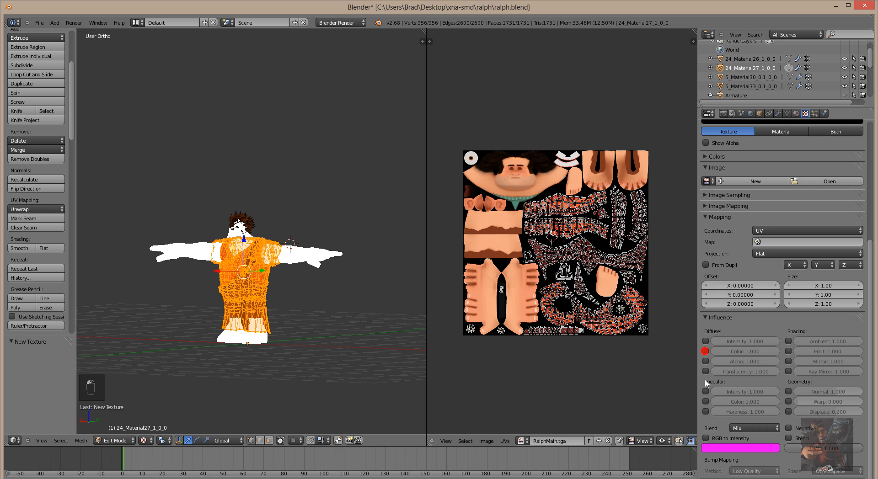
{"action": "left_click", "coordinate": [705, 392]}
{"action": "left_click", "coordinate": [705, 401]}
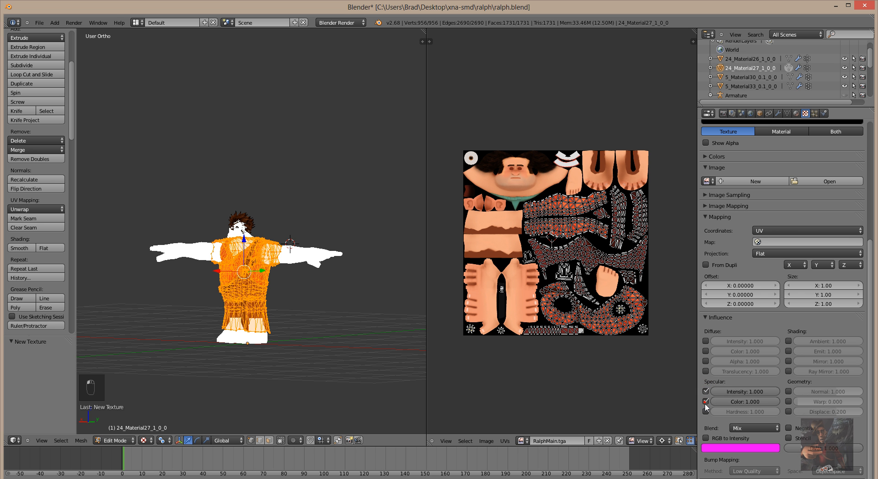
{"action": "left_click", "coordinate": [705, 412]}
Load RalphMain_s.tga from the Ralph texture folder as the texture's image.
{"action": "left_click", "coordinate": [823, 181]}
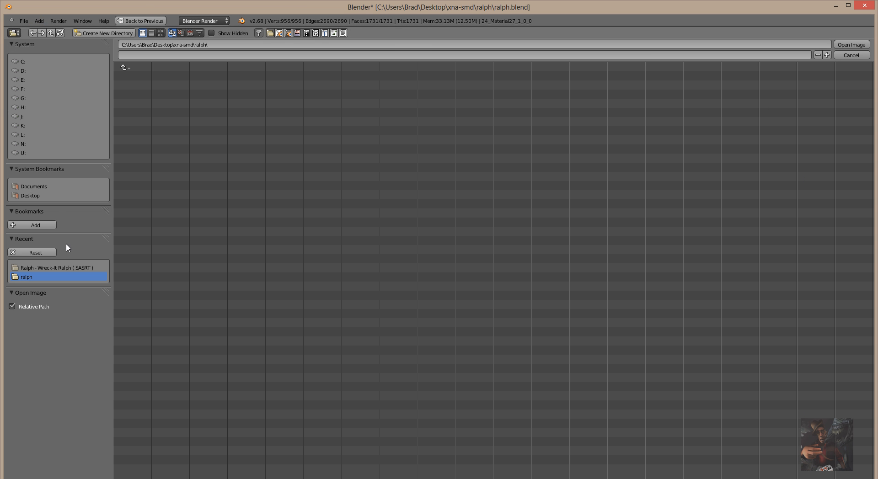
{"action": "left_click", "coordinate": [64, 267]}
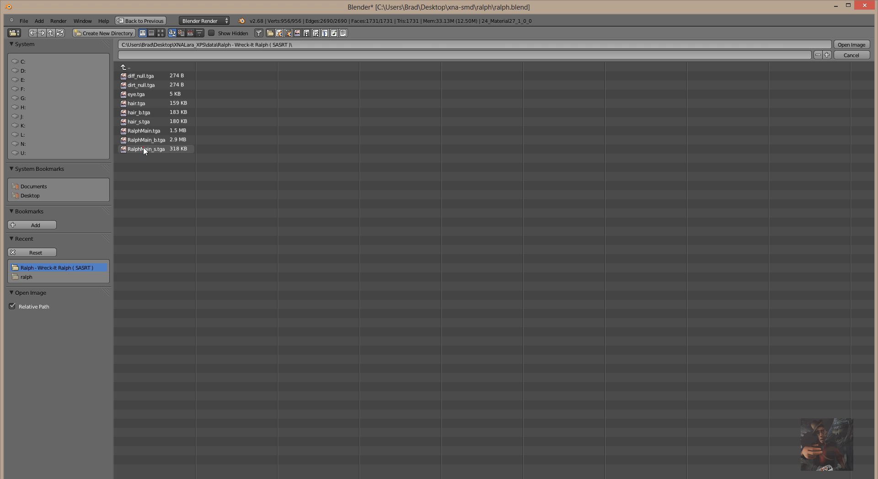
{"action": "left_click", "coordinate": [143, 149]}
{"action": "left_click", "coordinate": [850, 45]}
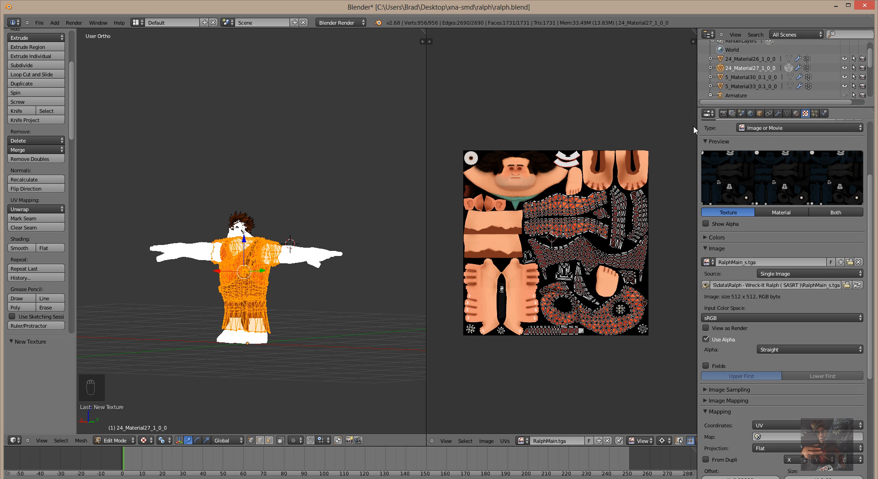
{"action": "middle_click_drag", "start_coordinate": [278, 292], "coordinate": [381, 294]}
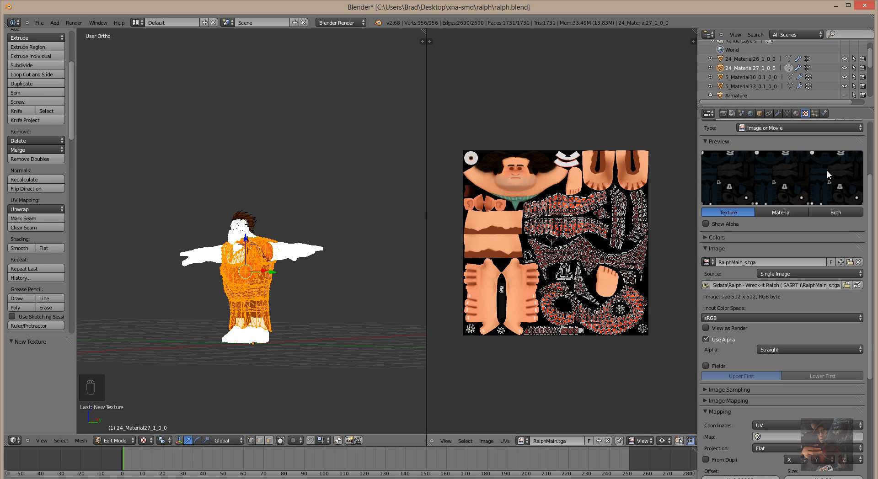
Select object 5_Material30_0.1_0_0 and show its Material.004 settings.
{"action": "left_click", "coordinate": [741, 79]}
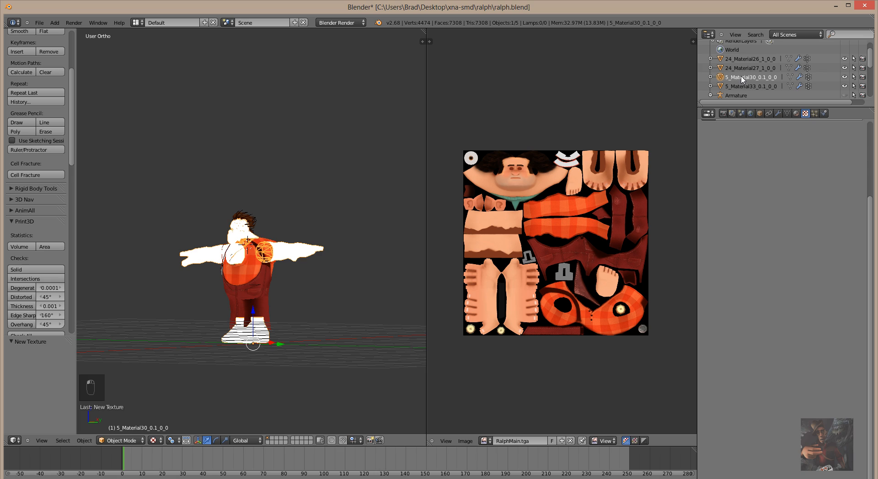
{"action": "scroll", "coordinate": [265, 270], "scroll_direction": "up", "scroll_amount": 7}
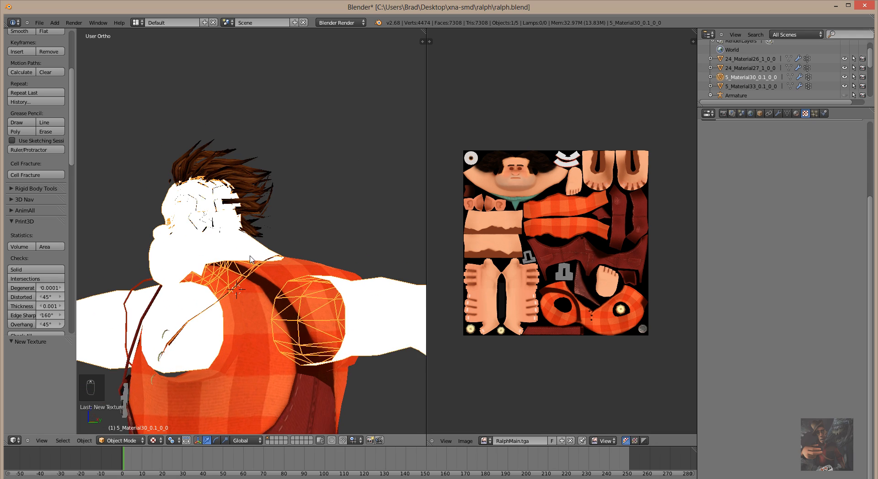
{"action": "mouse_move", "coordinate": [251, 259]}
{"action": "middle_mouse_down"}
{"action": "mouse_move", "coordinate": [117, 245]}
{"action": "mouse_move", "coordinate": [337, 217]}
{"action": "mouse_move", "coordinate": [247, 265]}
{"action": "mouse_move", "coordinate": [234, 270]}
{"action": "mouse_move", "coordinate": [246, 256]}
{"action": "mouse_move", "coordinate": [225, 265]}
{"action": "mouse_move", "coordinate": [247, 262]}
{"action": "middle_mouse_up"}
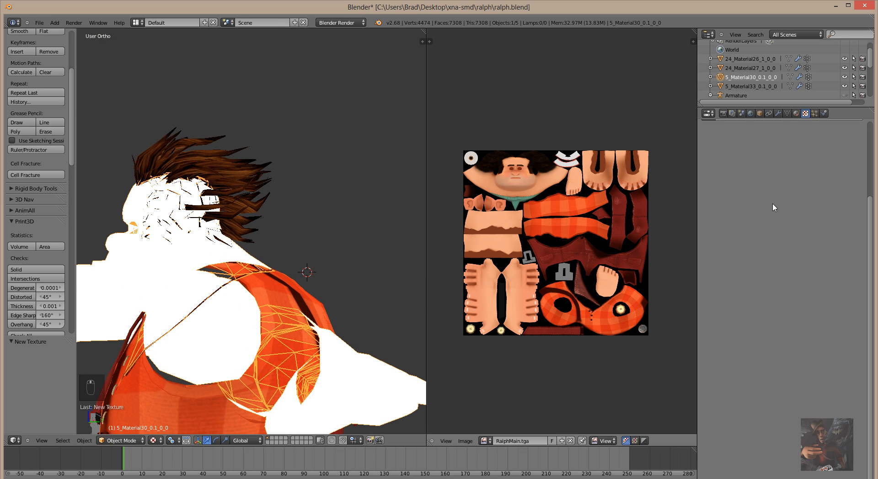
{"action": "left_click", "coordinate": [796, 114]}
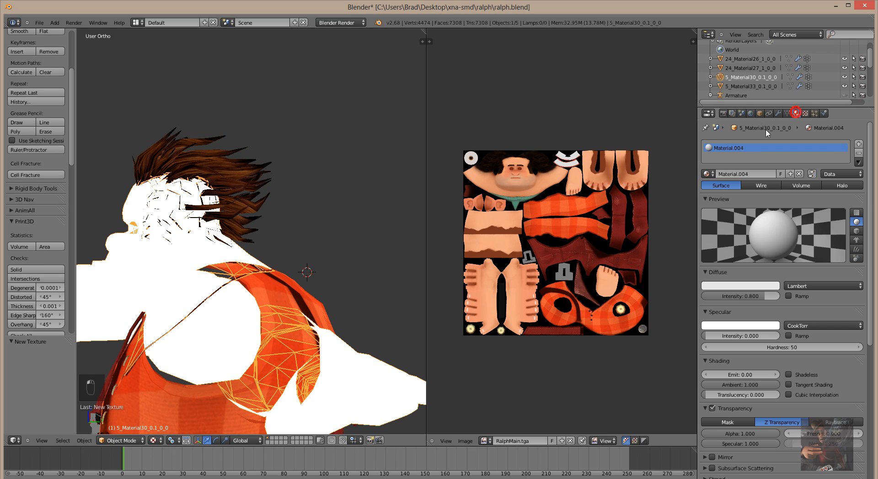
Rename Material.004 to head, then switch the object to the existing body material.
{"action": "double_click", "coordinate": [741, 176]}
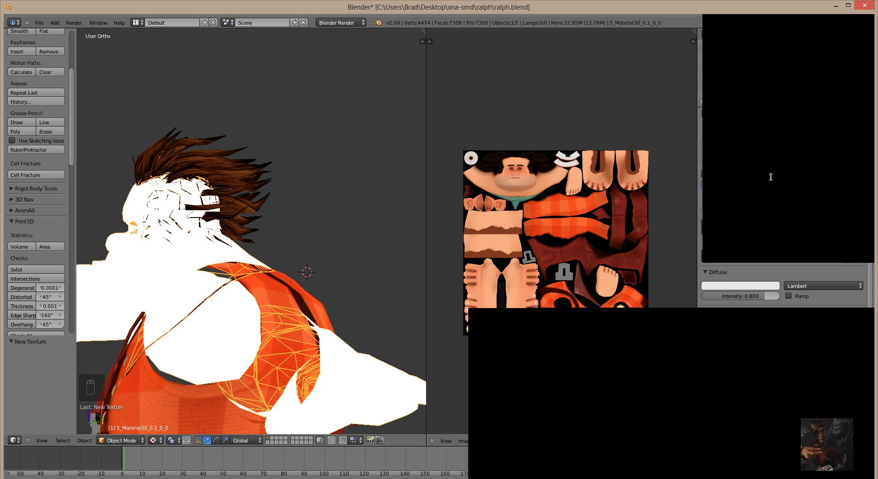
{"action": "type", "text": "he"}
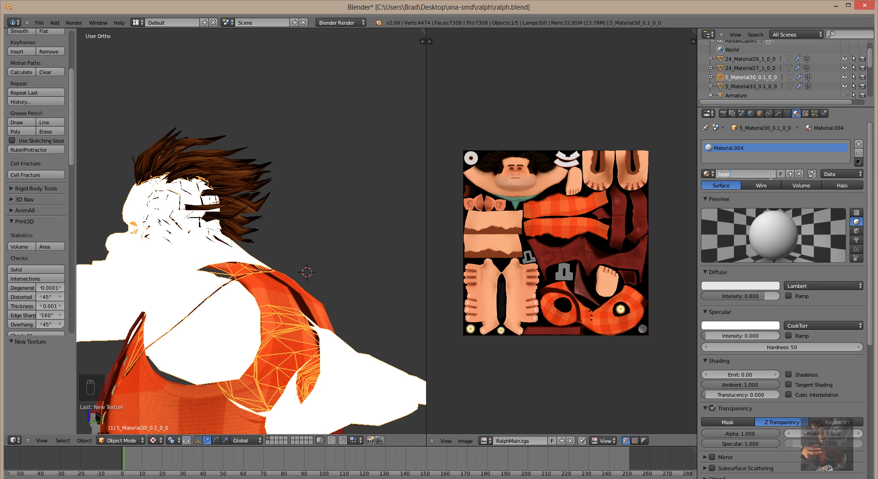
{"action": "type", "text": "ad"}
{"action": "key", "text": "Return"}
{"action": "left_click", "coordinate": [714, 175]}
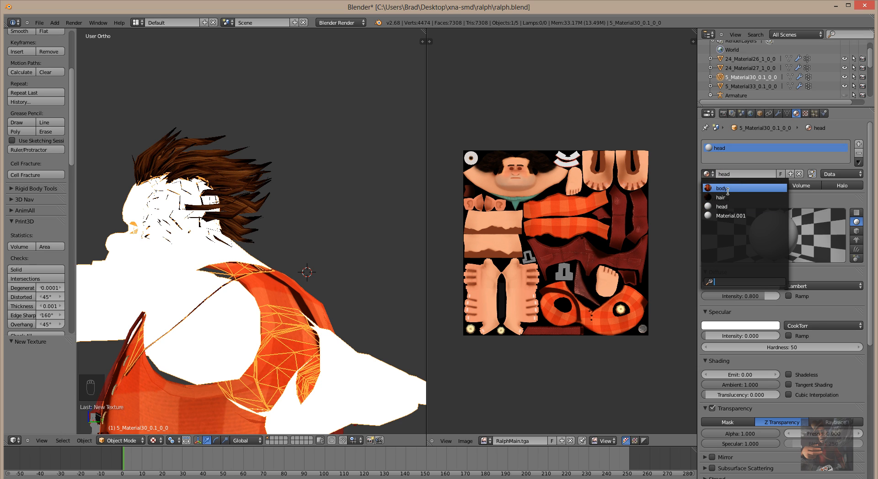
{"action": "left_click", "coordinate": [725, 189]}
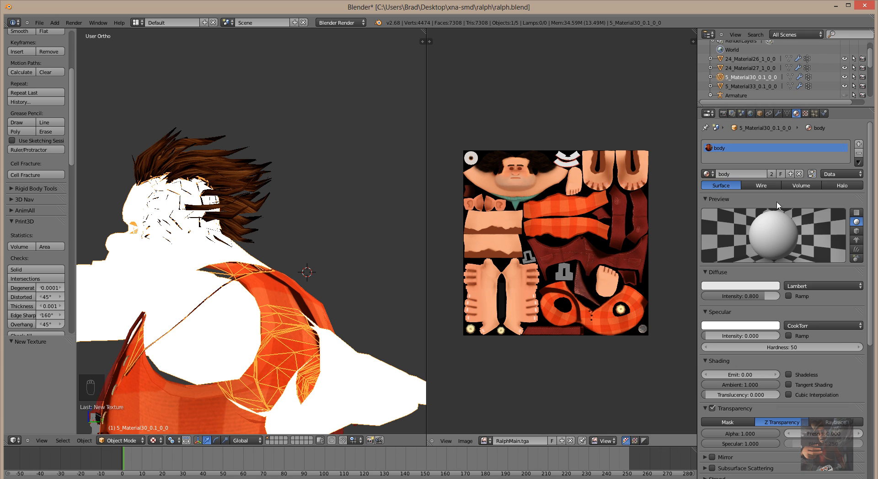
In Edit Mode, display RalphMain.tga behind the mesh's UVs in the UV/Image Editor.
{"action": "key", "text": "Tab"}
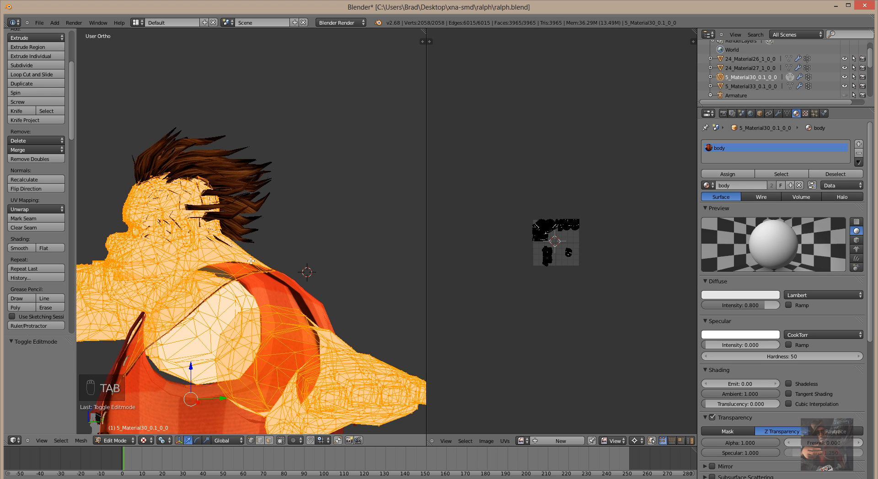
{"action": "scroll", "coordinate": [576, 311], "scroll_direction": "up", "scroll_amount": 2}
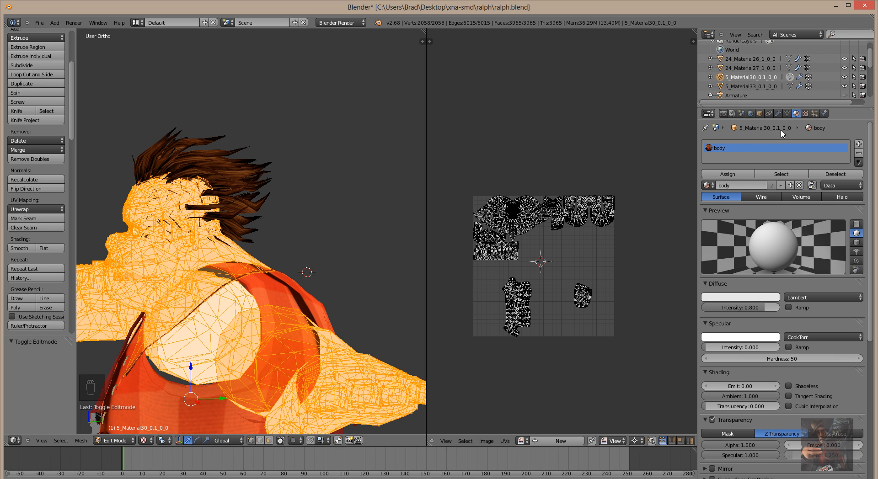
{"action": "left_click", "coordinate": [805, 116]}
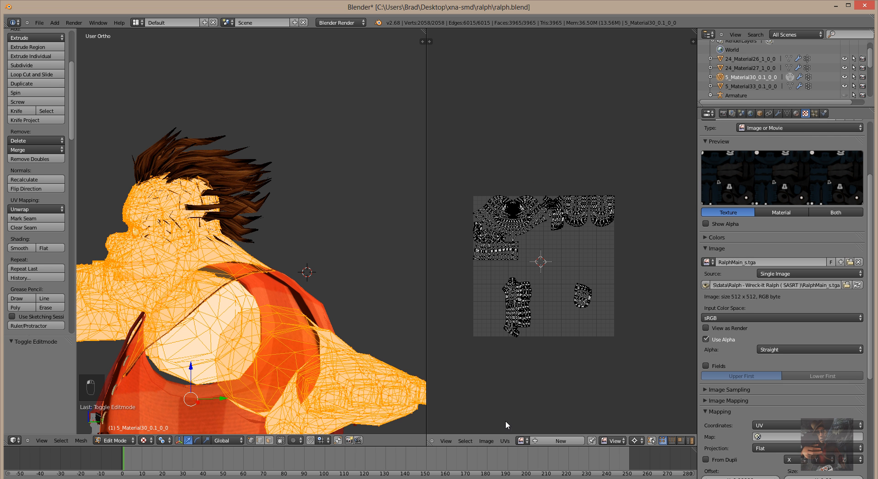
{"action": "left_click", "coordinate": [527, 440]}
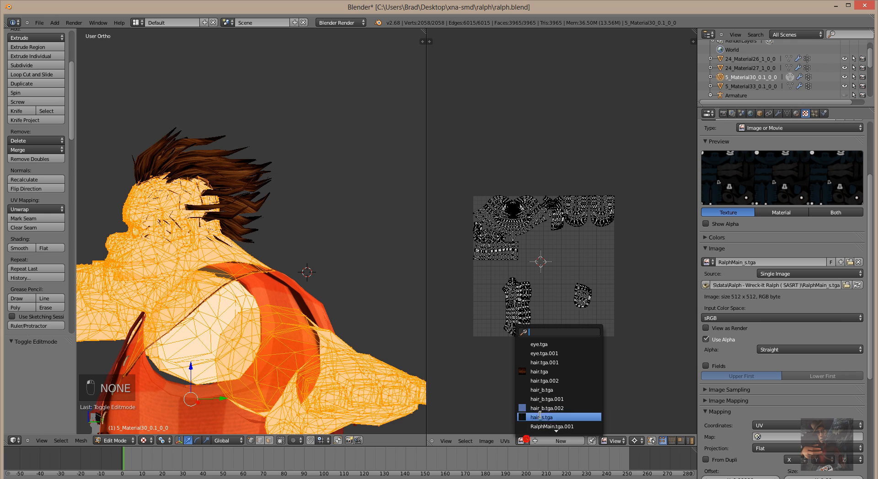
{"action": "scroll", "coordinate": [542, 414], "scroll_direction": "down", "scroll_amount": 3}
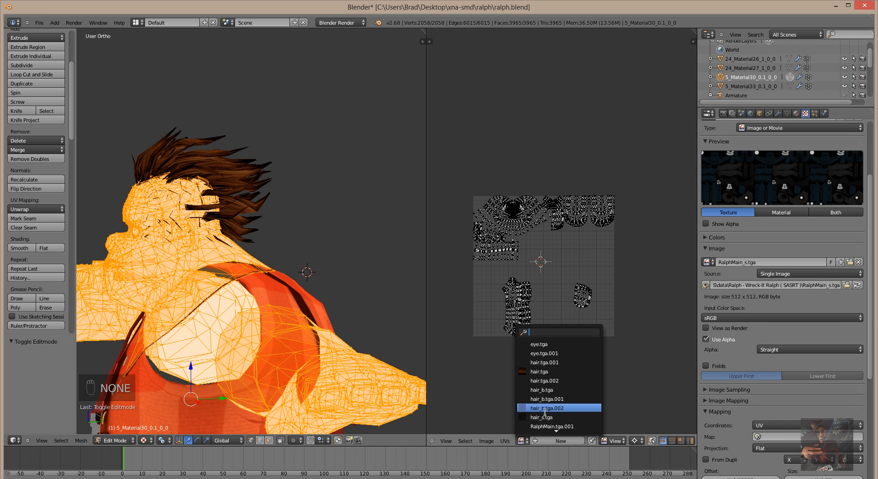
{"action": "scroll", "coordinate": [547, 409], "scroll_direction": "down", "scroll_amount": 3}
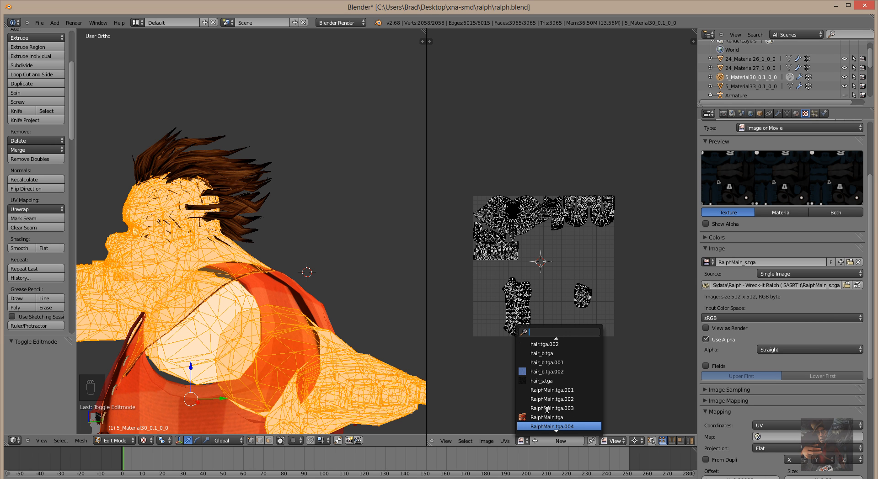
{"action": "left_click", "coordinate": [542, 417]}
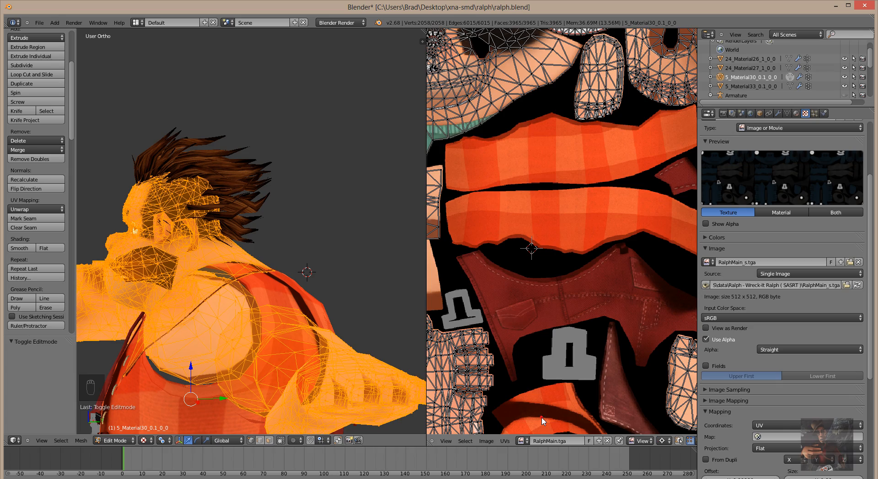
Orbit and zoom around Ralph to check the head and arm texturing.
{"action": "middle_click_drag", "start_coordinate": [334, 266], "coordinate": [402, 263]}
{"action": "scroll", "coordinate": [540, 274], "scroll_direction": "down", "scroll_amount": 6}
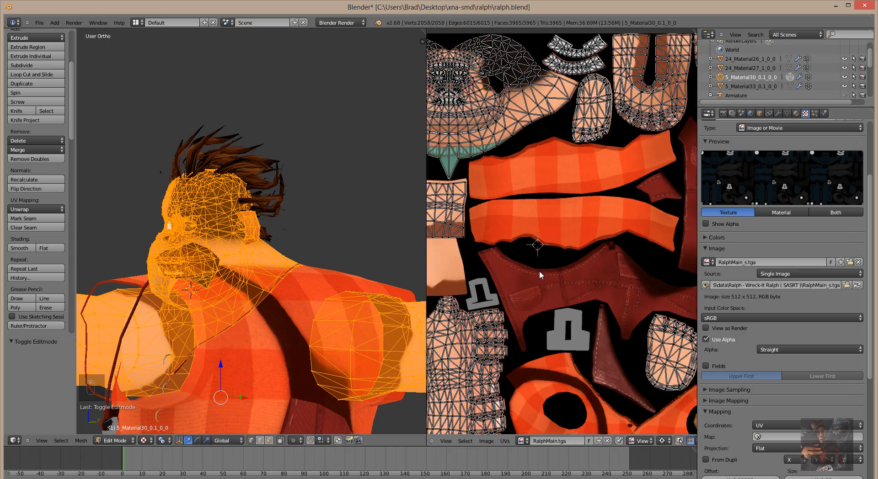
{"action": "middle_click_drag", "start_coordinate": [349, 237], "coordinate": [272, 314]}
{"action": "scroll", "coordinate": [287, 371], "scroll_direction": "down", "scroll_amount": 3}
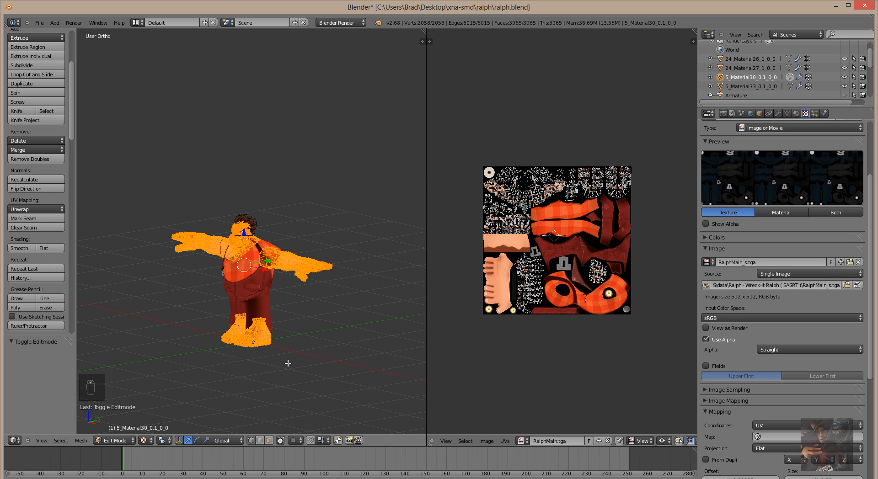
{"action": "scroll", "coordinate": [286, 361], "scroll_direction": "up", "scroll_amount": 10}
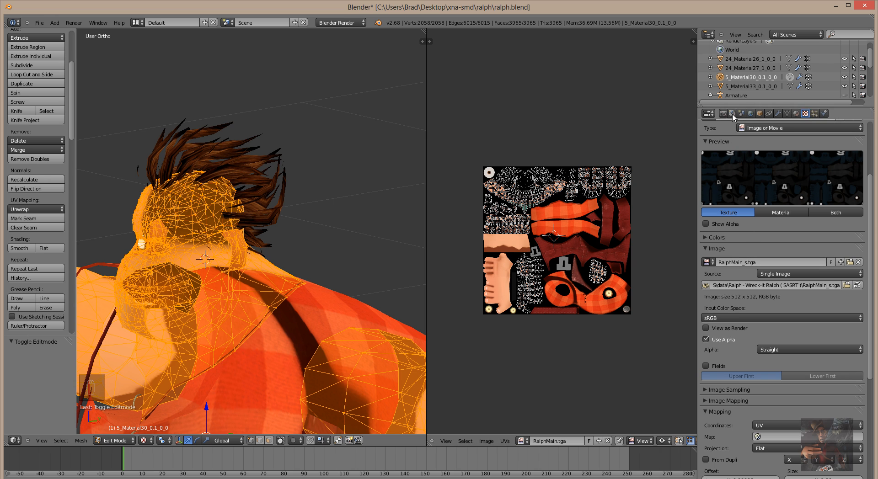
Select 5_Material33_0.1_0_0 and rename its Material.001 material to eyes.
{"action": "left_click", "coordinate": [740, 87]}
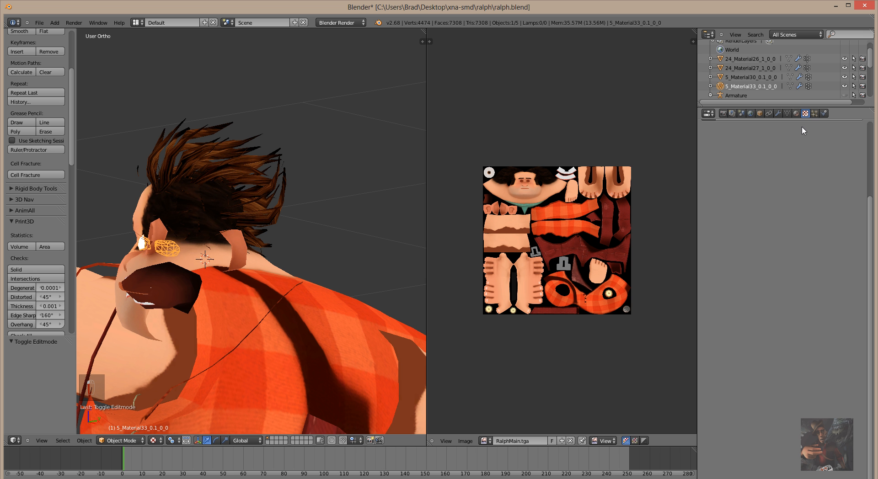
{"action": "left_click", "coordinate": [797, 114]}
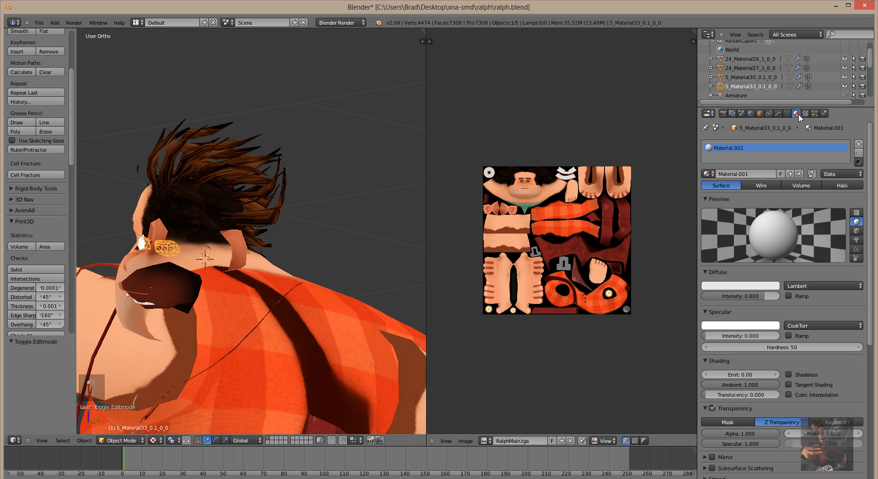
{"action": "left_click", "coordinate": [731, 174]}
{"action": "type", "text": "eyes"}
Add a new Image or Movie texture to the eyes material, mapped with UV coordinates.
{"action": "left_click", "coordinate": [805, 113]}
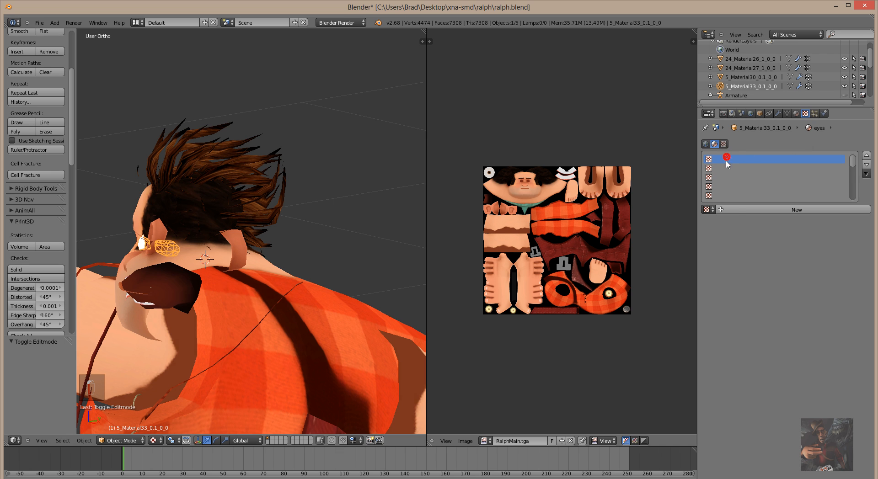
{"action": "left_click", "coordinate": [739, 209]}
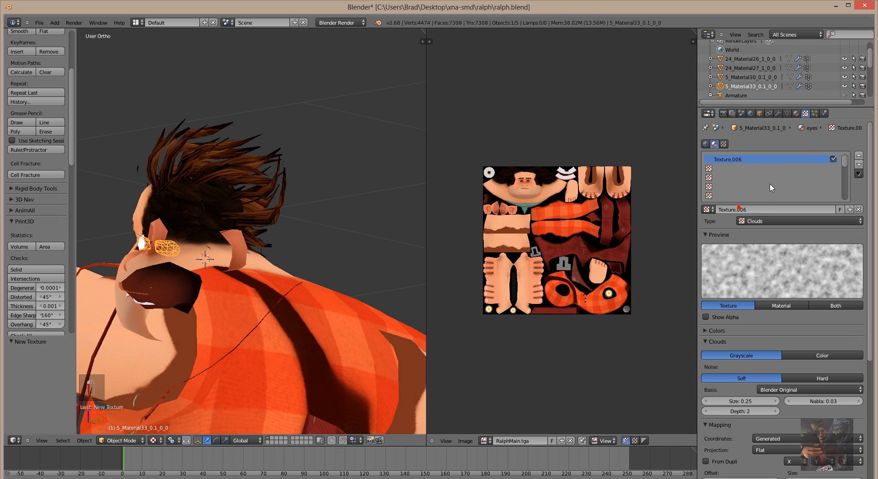
{"action": "left_click", "coordinate": [786, 221]}
{"action": "left_click", "coordinate": [780, 162]}
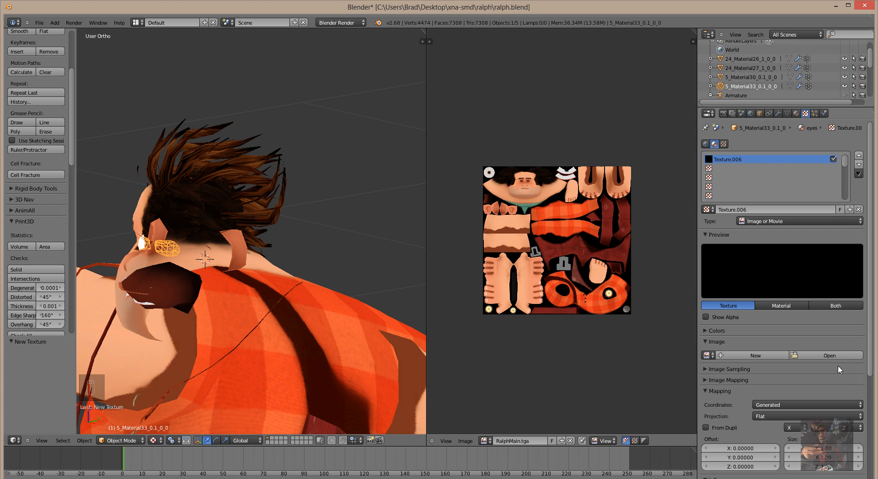
{"action": "left_click", "coordinate": [791, 404]}
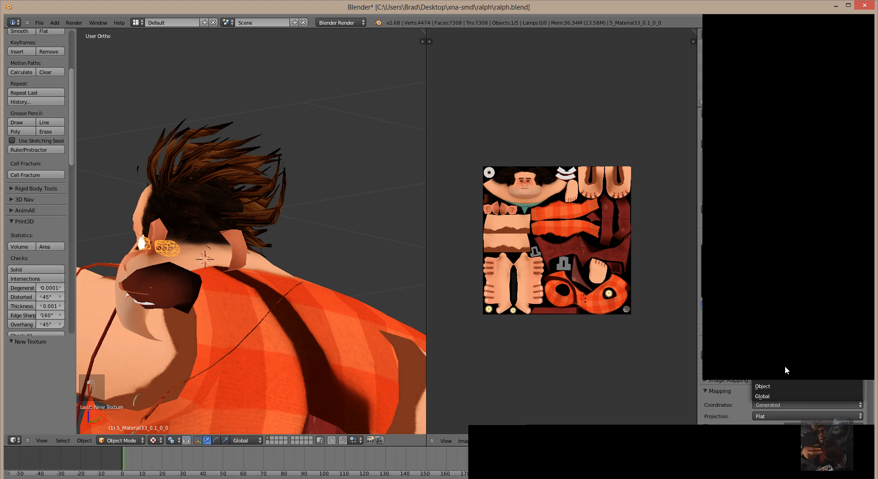
{"action": "left_click", "coordinate": [785, 366]}
{"action": "scroll", "coordinate": [785, 379], "scroll_direction": "down", "scroll_amount": 2}
{"action": "scroll", "coordinate": [784, 379], "scroll_direction": "down", "scroll_amount": 4}
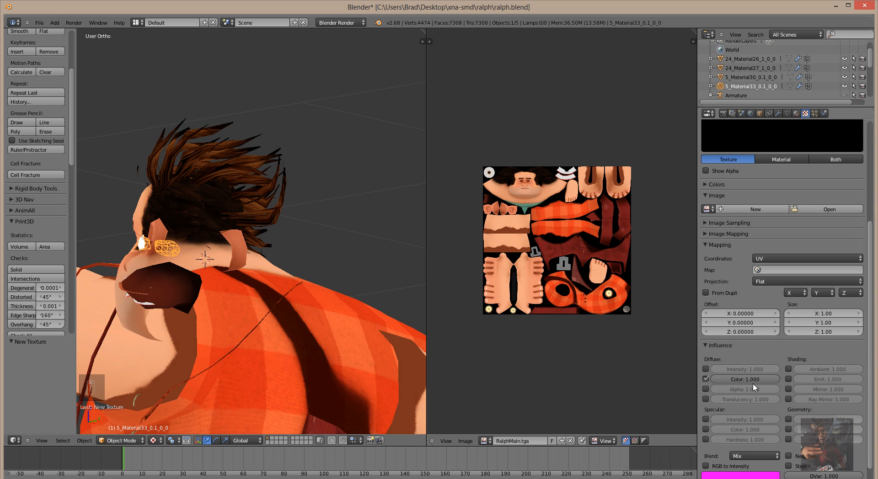
{"action": "scroll", "coordinate": [792, 240], "scroll_direction": "up", "scroll_amount": 6}
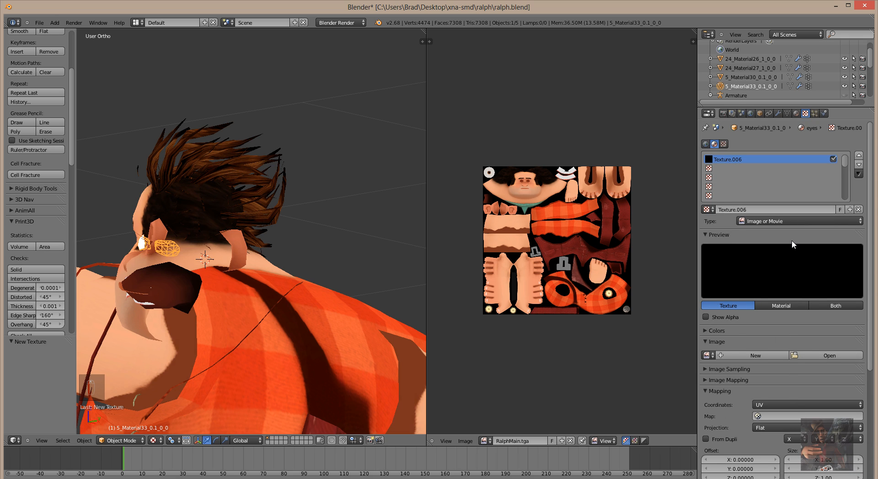
Load eye.tga from the Ralph - Wreck-It Ralph ( SASRT ) folder as the texture's image.
{"action": "left_click", "coordinate": [824, 357]}
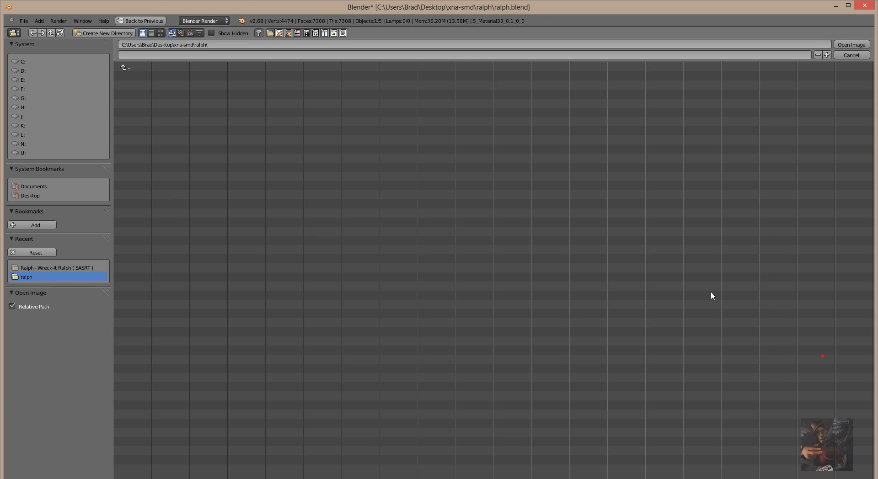
{"action": "left_click", "coordinate": [54, 267]}
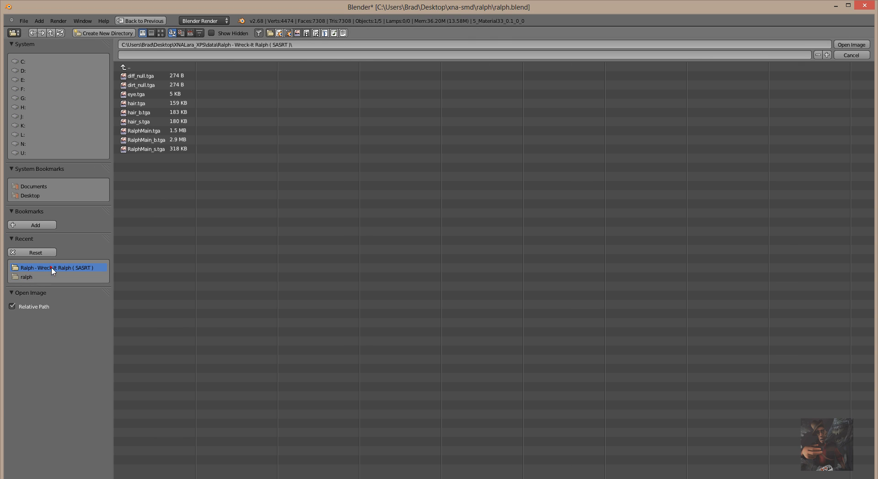
{"action": "left_click", "coordinate": [135, 95]}
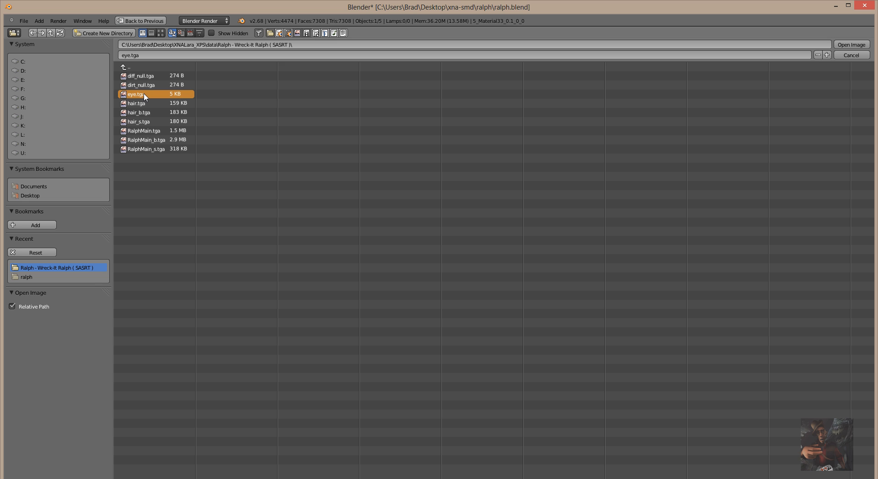
{"action": "double_click", "coordinate": [137, 94]}
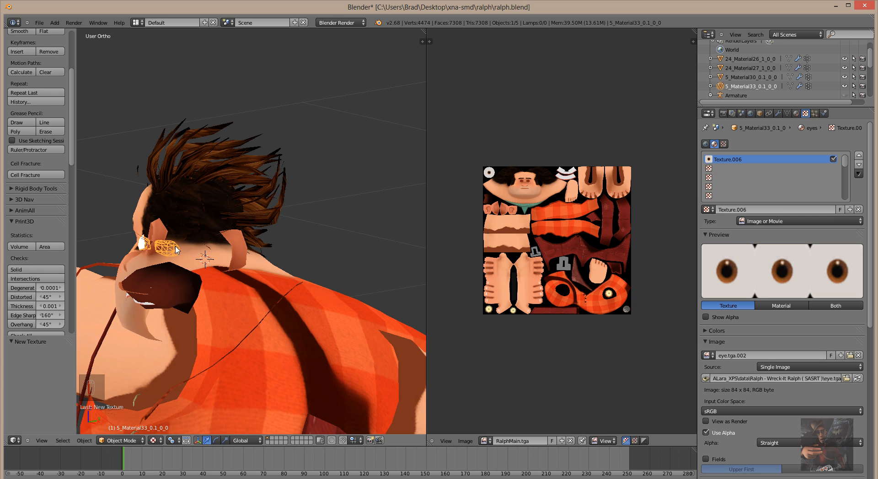
In Edit Mode on the eye mesh, rename the image eye.tga.002 to eye.tga.
{"action": "key", "text": "Tab"}
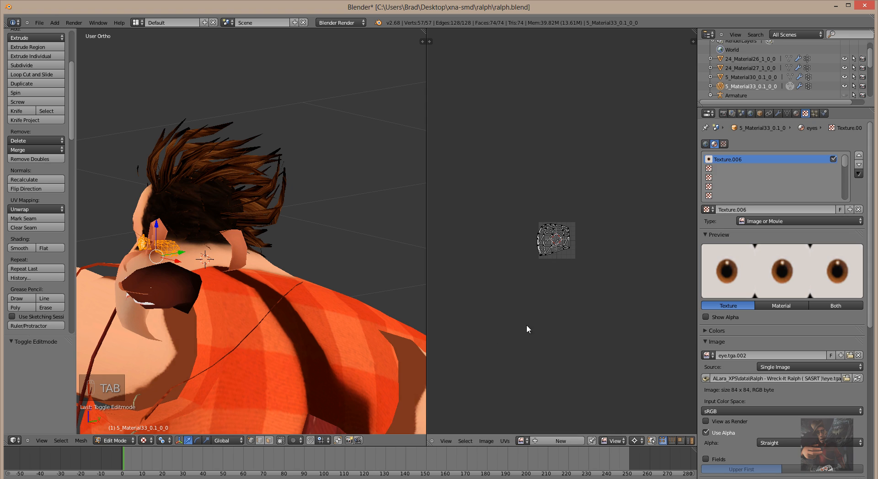
{"action": "left_click", "coordinate": [529, 442]}
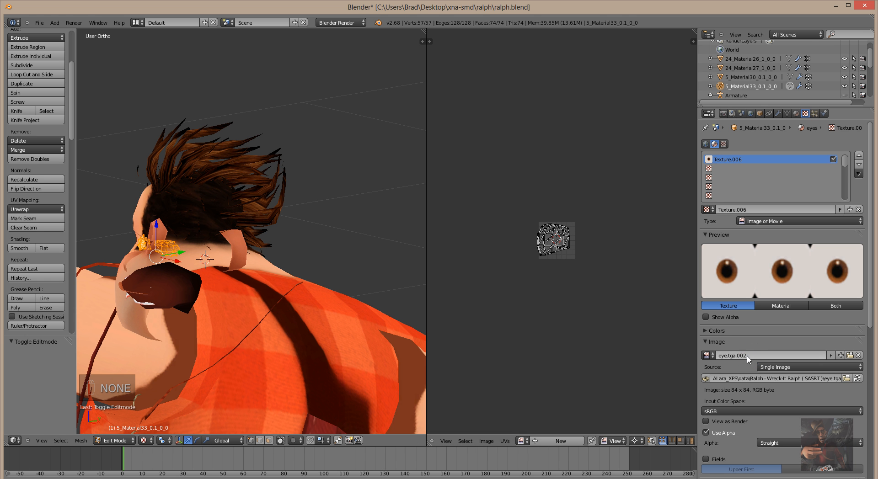
{"action": "double_click", "coordinate": [750, 355]}
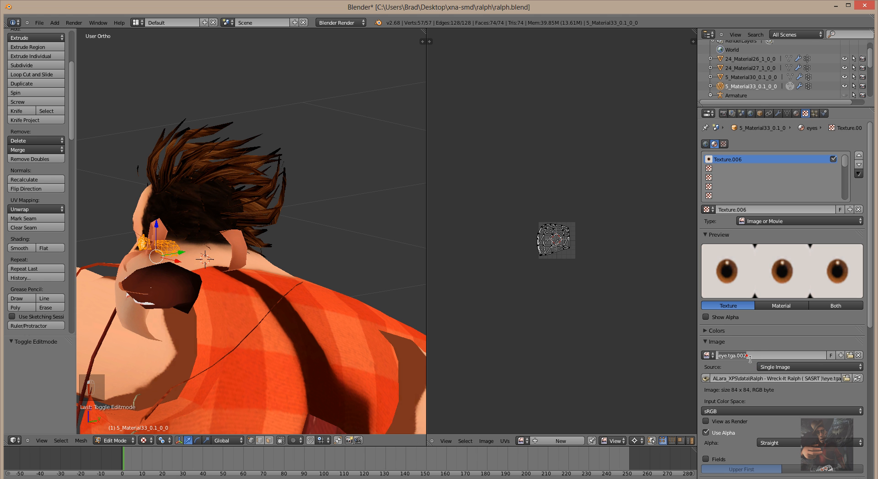
{"action": "left_click", "coordinate": [751, 355]}
{"action": "key", "text": "BackSpace"}
{"action": "key", "text": "BackSpace"}
{"action": "key", "text": "BackSpace"}
{"action": "key", "text": "BackSpace"}
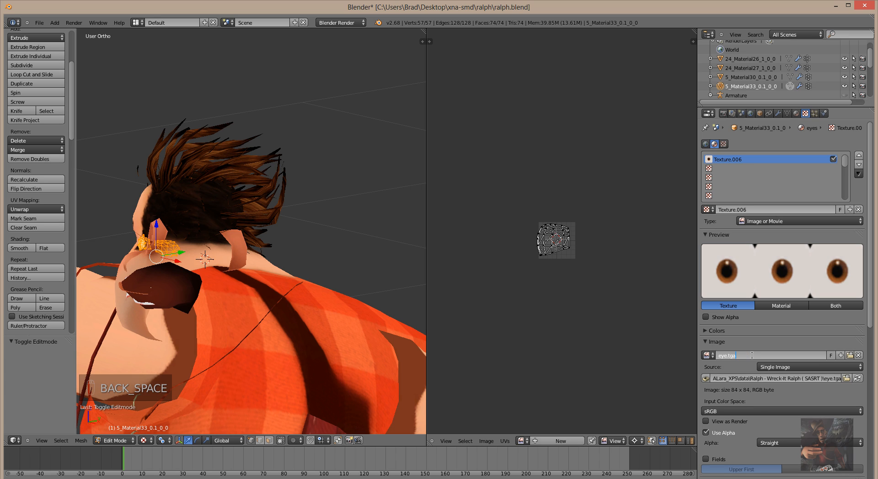
{"action": "key", "text": "Return"}
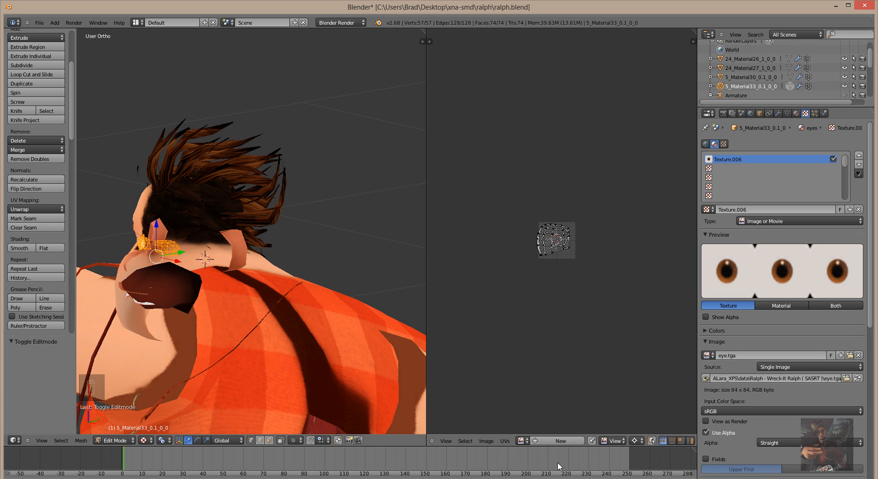
Display eye.tga behind the eye mesh's UVs and orbit to face Ralph's head.
{"action": "left_click", "coordinate": [530, 442]}
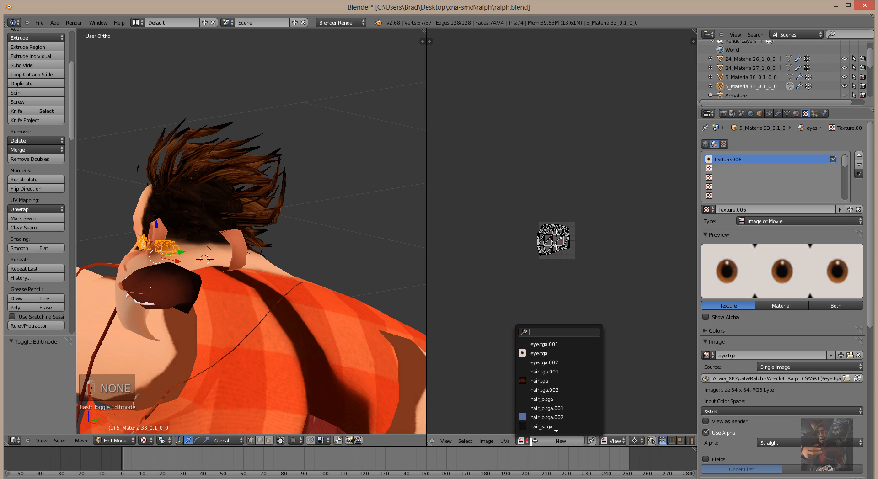
{"action": "left_click", "coordinate": [544, 355]}
{"action": "scroll", "coordinate": [578, 289], "scroll_direction": "up", "scroll_amount": 10}
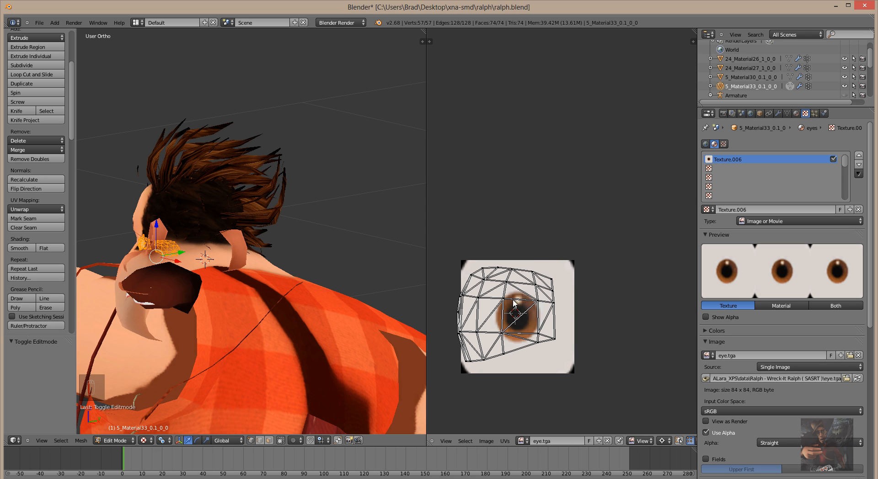
{"action": "middle_click_drag", "start_coordinate": [179, 357], "coordinate": [240, 342]}
{"action": "left_click", "coordinate": [128, 442]}
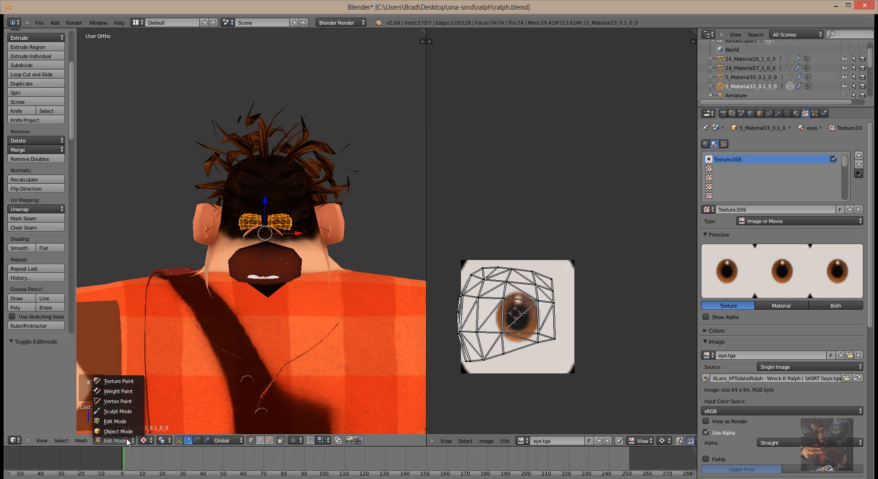
{"action": "left_click", "coordinate": [116, 432]}
{"action": "scroll", "coordinate": [295, 258], "scroll_direction": "up", "scroll_amount": 3}
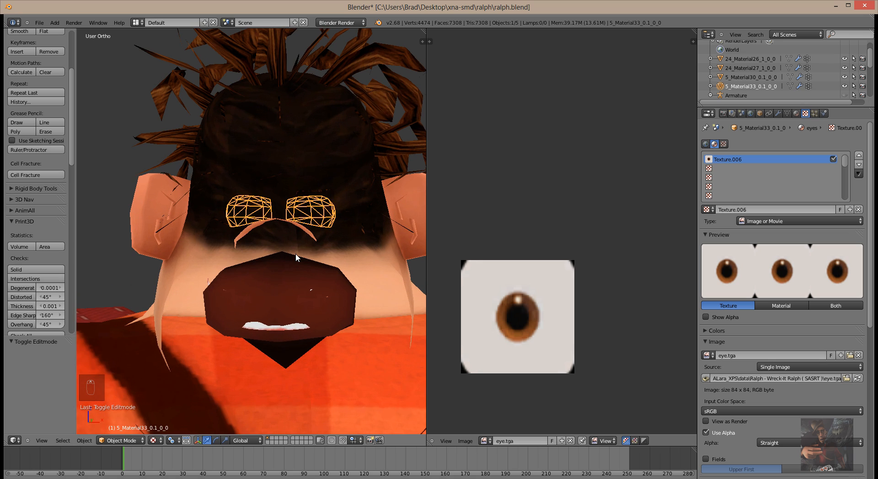
{"action": "middle_click_drag", "start_coordinate": [295, 253], "coordinate": [173, 269]}
{"action": "scroll", "coordinate": [396, 252], "scroll_direction": "down", "scroll_amount": 6}
{"action": "scroll", "coordinate": [213, 214], "scroll_direction": "up", "scroll_amount": 8}
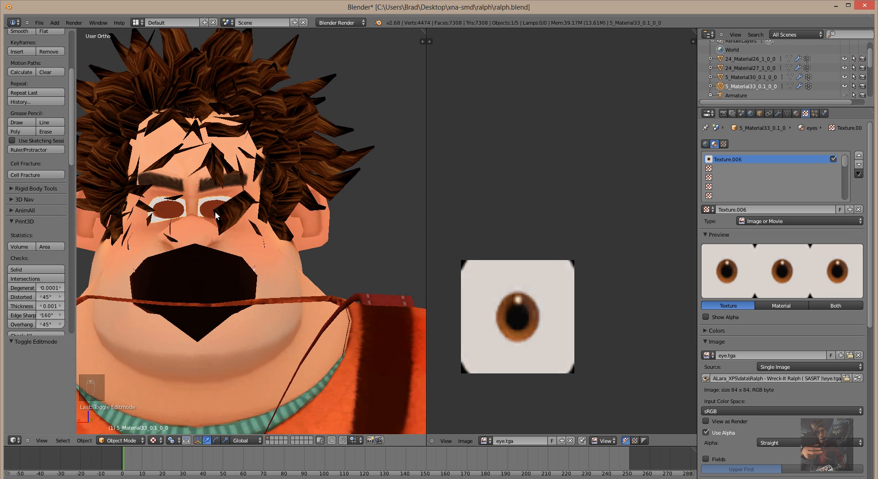
{"action": "scroll", "coordinate": [179, 223], "scroll_direction": "down", "scroll_amount": 9}
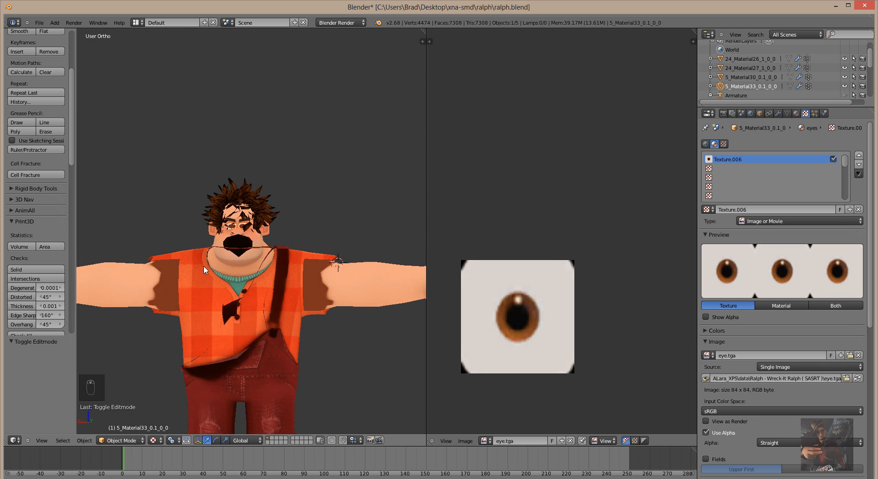
{"action": "scroll", "coordinate": [204, 266], "scroll_direction": "up", "scroll_amount": 3}
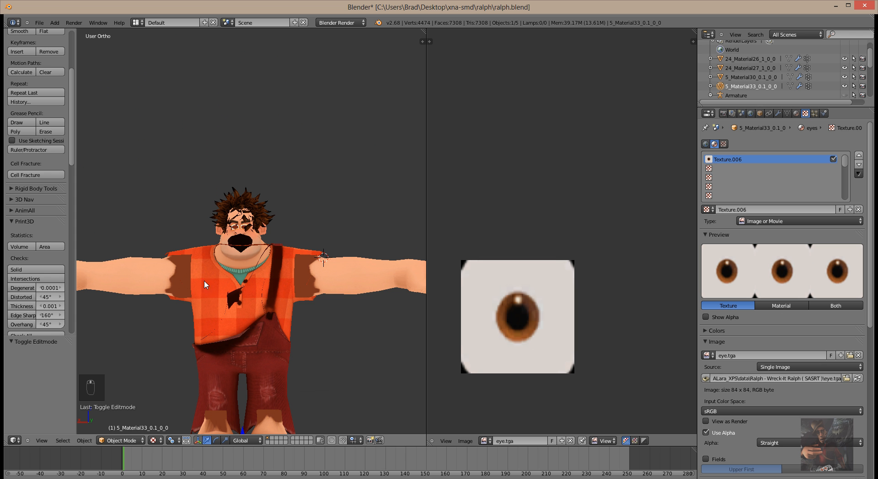
{"action": "scroll", "coordinate": [211, 281], "scroll_direction": "down", "scroll_amount": 3}
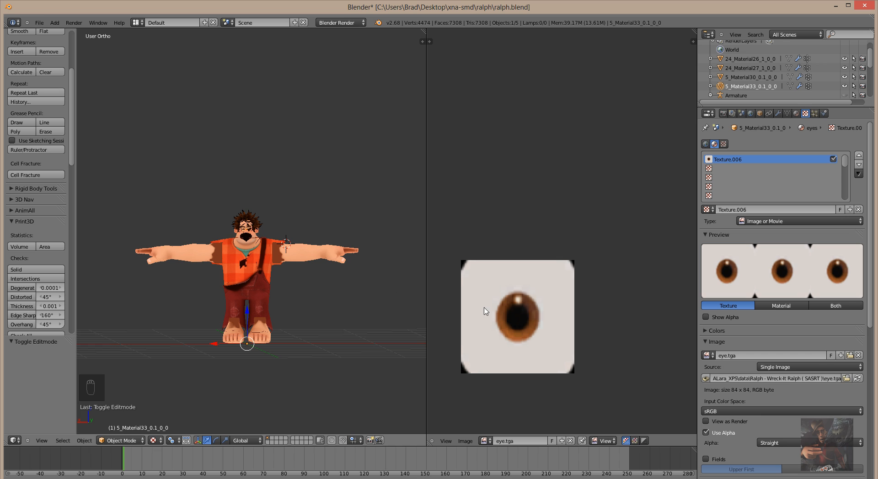
{"action": "scroll", "coordinate": [223, 281], "scroll_direction": "up", "scroll_amount": 8}
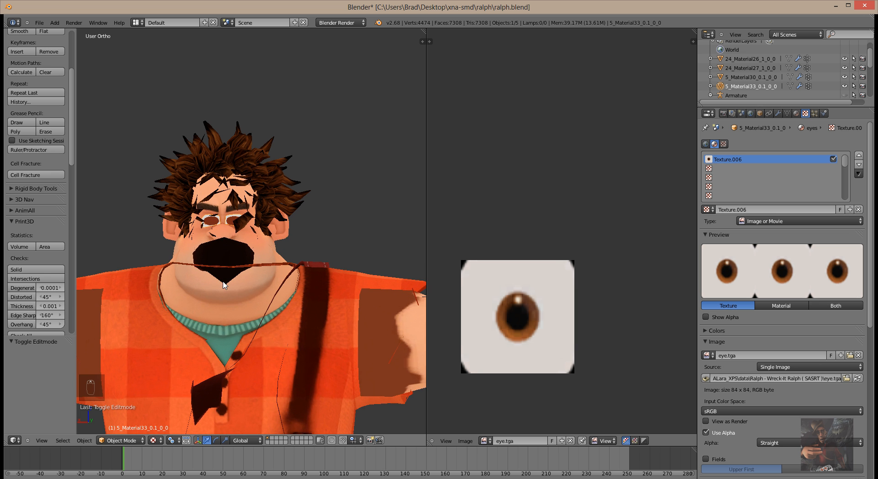
{"action": "scroll", "coordinate": [224, 280], "scroll_direction": "down", "scroll_amount": 4}
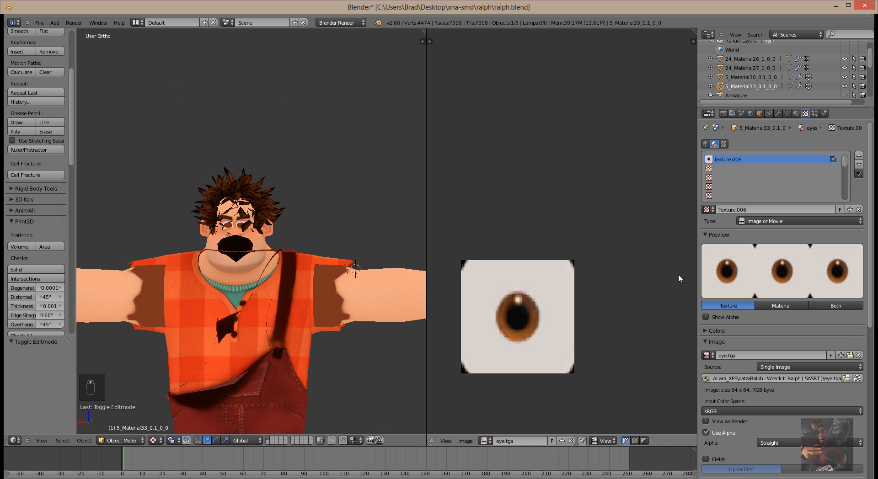
{"action": "left_click", "coordinate": [120, 440]}
{"action": "left_click", "coordinate": [123, 419]}
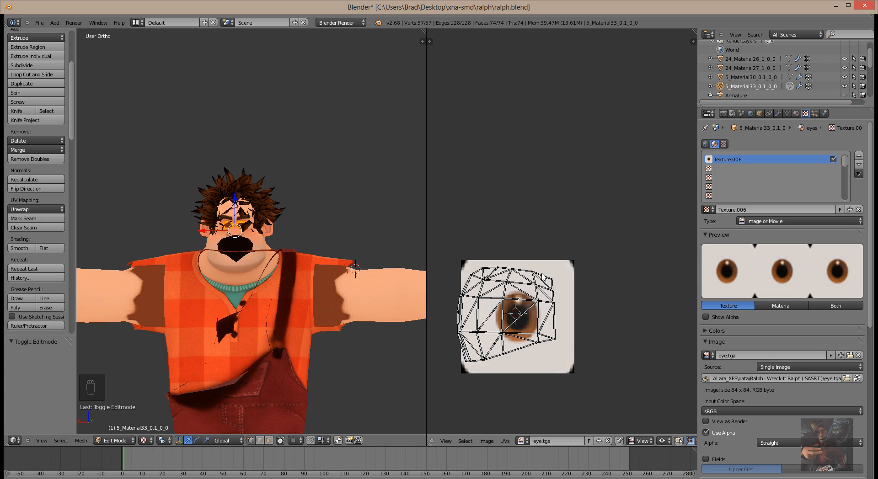
Shift all of the eye's UVs 0.036 along X over the eye.tga texture.
{"action": "key", "text": "a"}
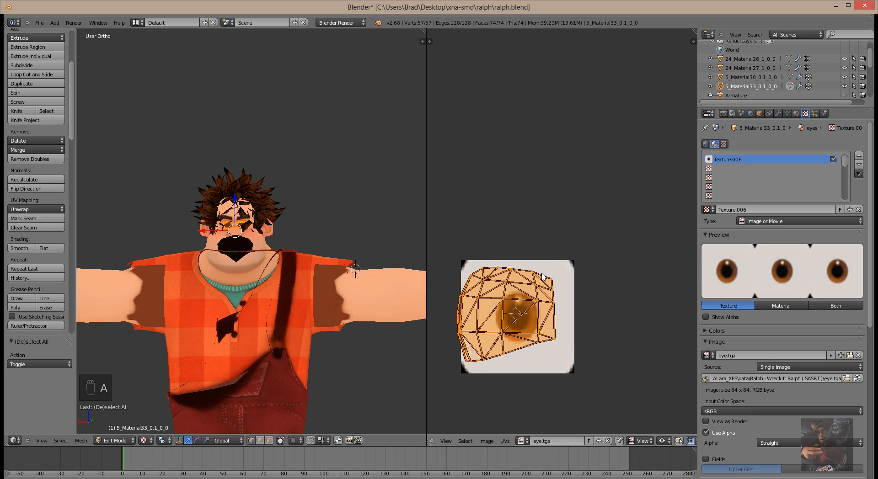
{"action": "key", "text": "g"}
{"action": "key", "text": "x"}
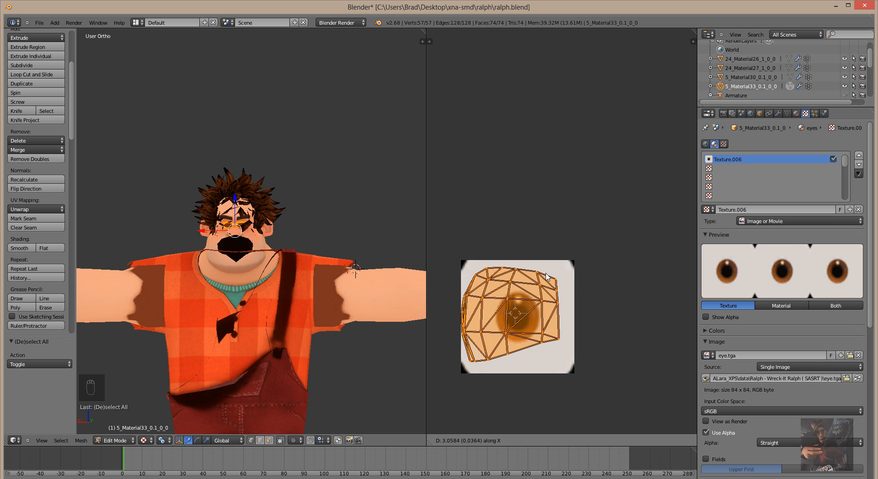
{"action": "left_click", "coordinate": [546, 276]}
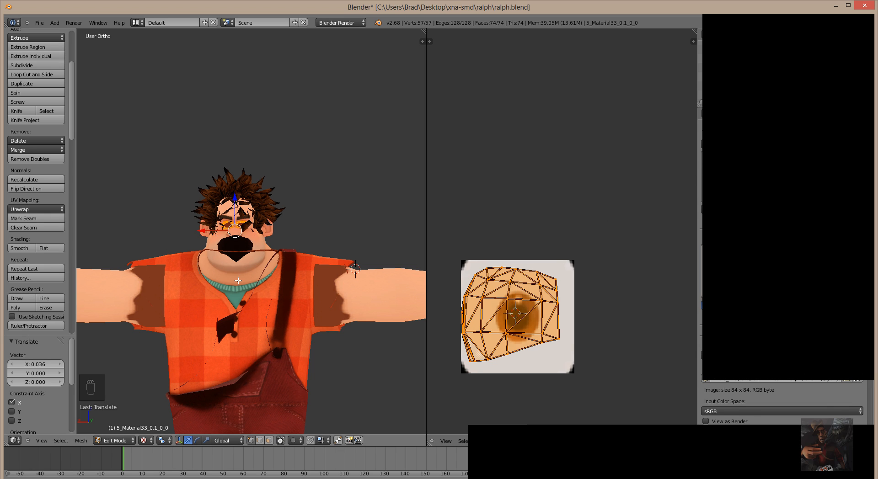
{"action": "scroll", "coordinate": [237, 281], "scroll_direction": "down", "scroll_amount": 5}
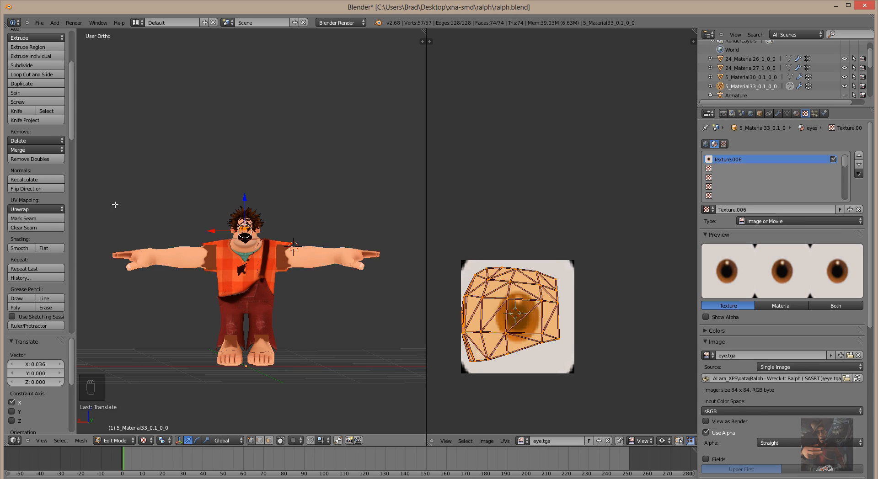
Flip the eye mesh's normals with Flip Direction, then select 5_Material30_0_1_0_0 in the Outliner.
{"action": "scroll", "coordinate": [50, 124], "scroll_direction": "down", "scroll_amount": 3}
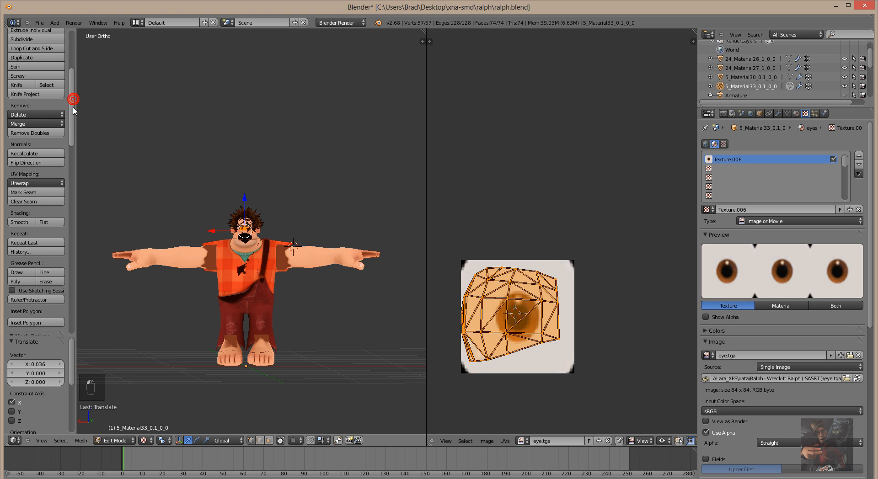
{"action": "left_click", "coordinate": [26, 151]}
{"action": "left_click", "coordinate": [27, 158]}
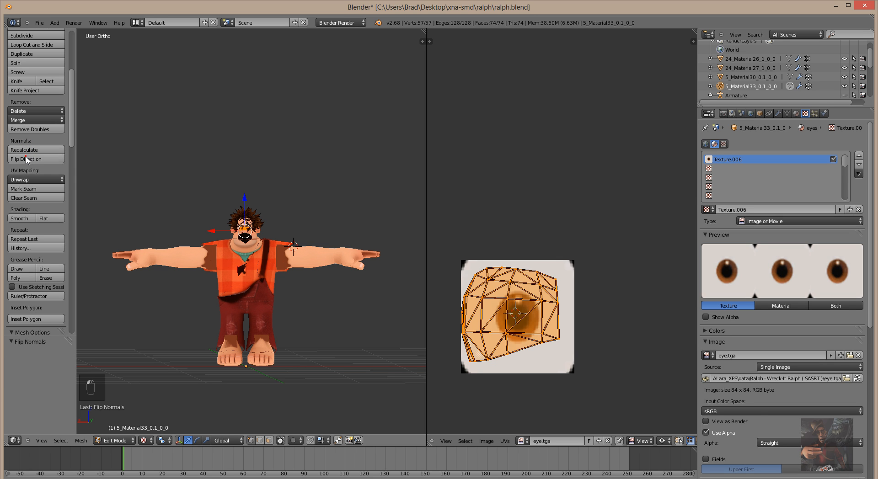
{"action": "scroll", "coordinate": [241, 242], "scroll_direction": "up", "scroll_amount": 10}
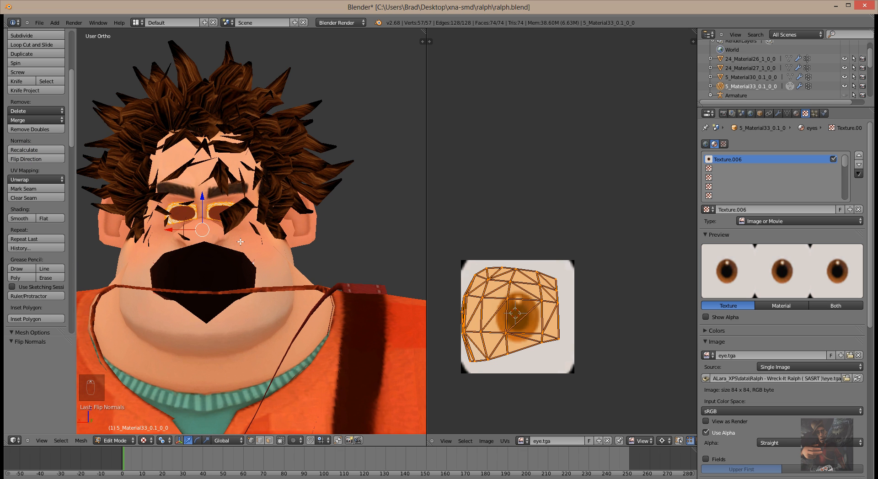
{"action": "left_click", "coordinate": [44, 159]}
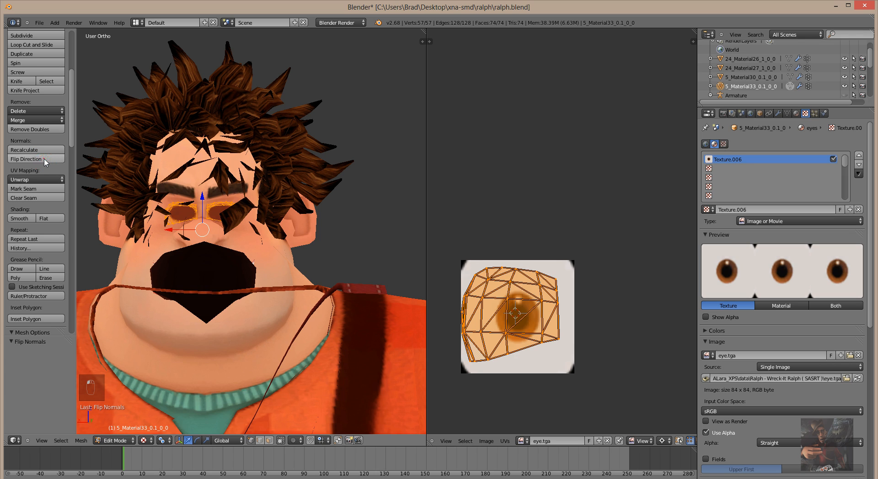
{"action": "left_click", "coordinate": [45, 159]}
{"action": "left_click", "coordinate": [748, 77]}
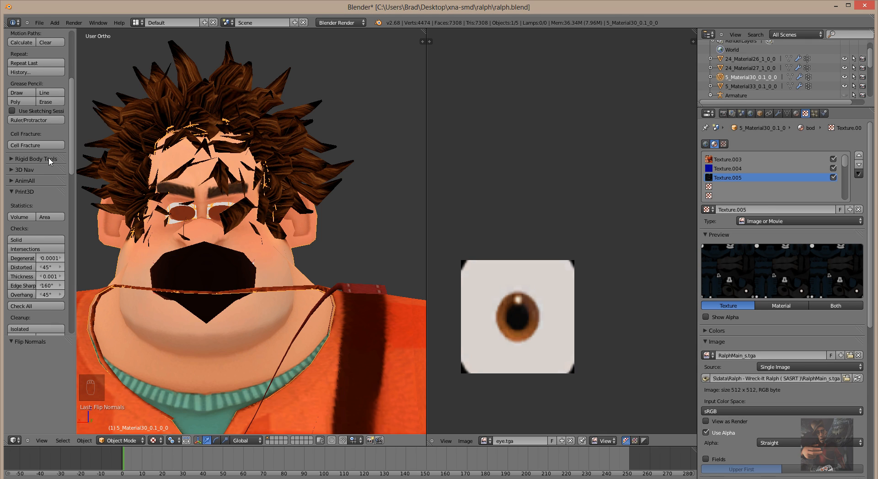
Flip the body mesh's normals in Edit Mode so the face renders solid, then return to Object Mode.
{"action": "scroll", "coordinate": [50, 160], "scroll_direction": "up", "scroll_amount": 4}
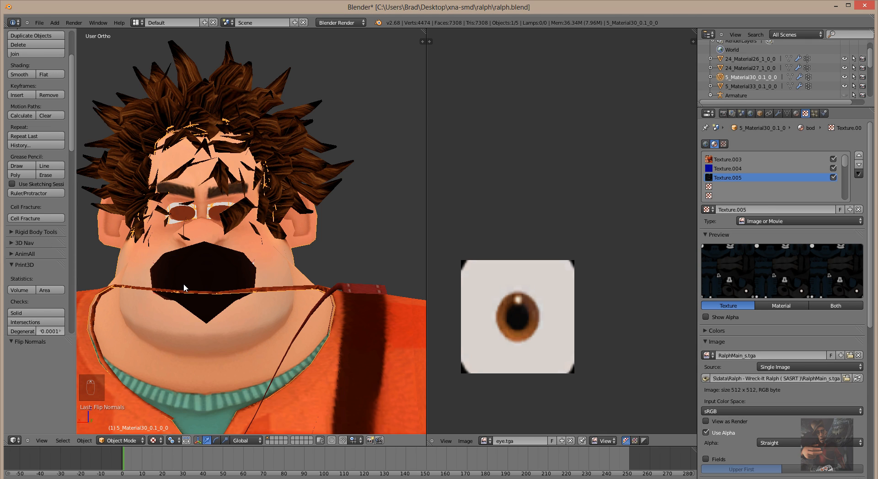
{"action": "key", "text": "Tab"}
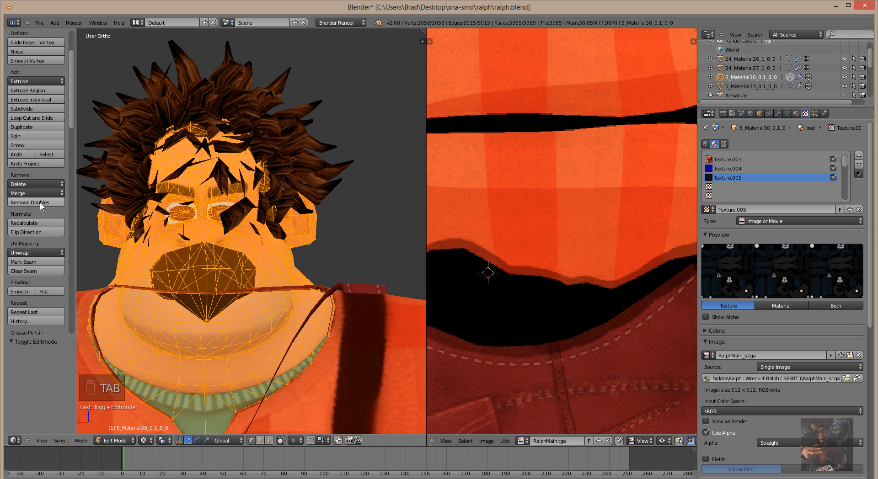
{"action": "left_click", "coordinate": [38, 232]}
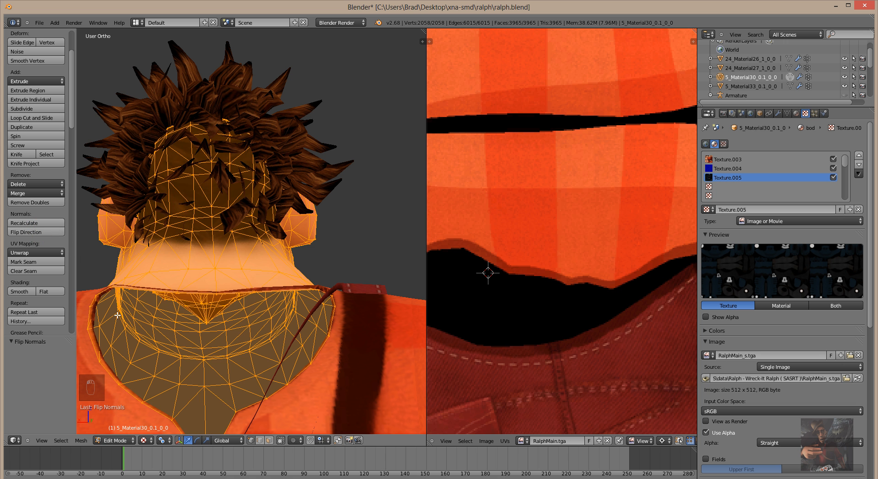
{"action": "middle_click_drag", "start_coordinate": [118, 315], "coordinate": [321, 320]}
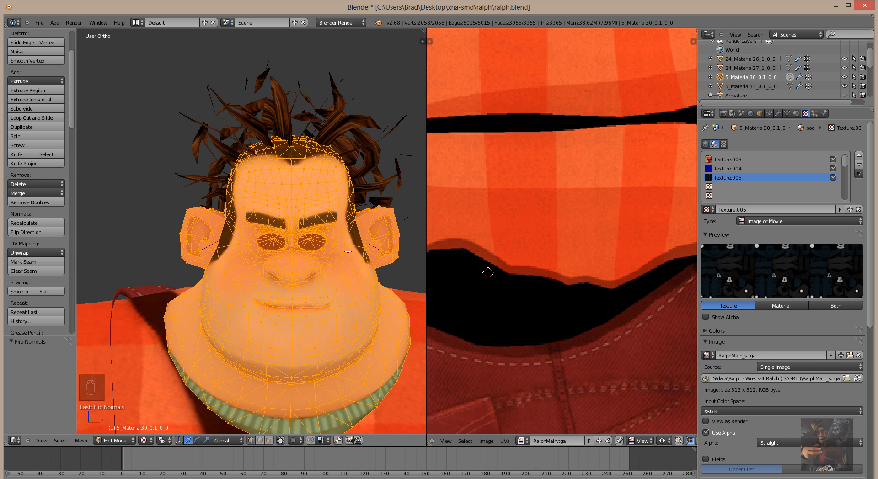
{"action": "key", "text": "Tab"}
Select the eyes object after cycling between the hair and body objects.
{"action": "right_click", "coordinate": [307, 246]}
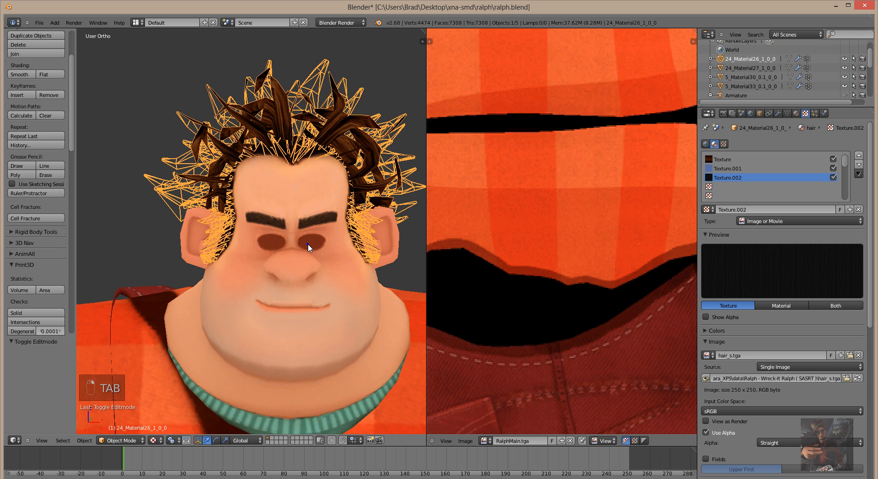
{"action": "right_click", "coordinate": [308, 247]}
{"action": "right_click", "coordinate": [308, 247]}
{"action": "right_click", "coordinate": [307, 247]}
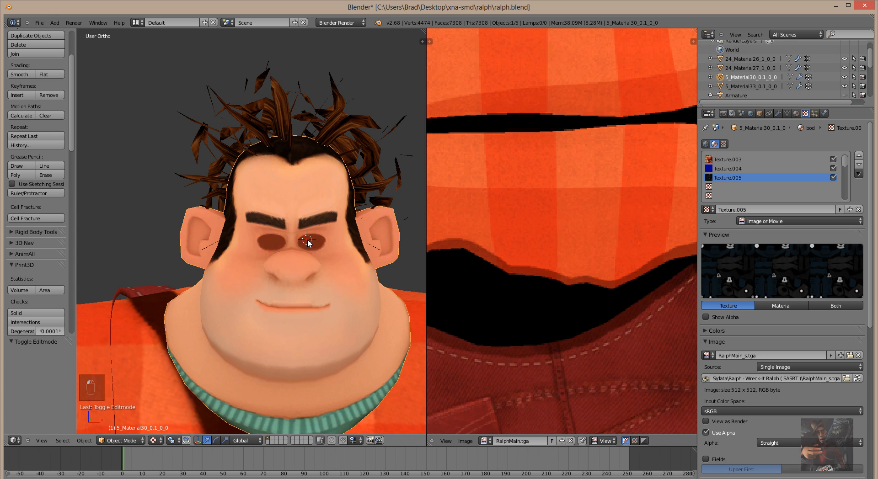
{"action": "right_click", "coordinate": [307, 239]}
{"action": "left_click", "coordinate": [307, 240]}
{"action": "right_click", "coordinate": [308, 239]}
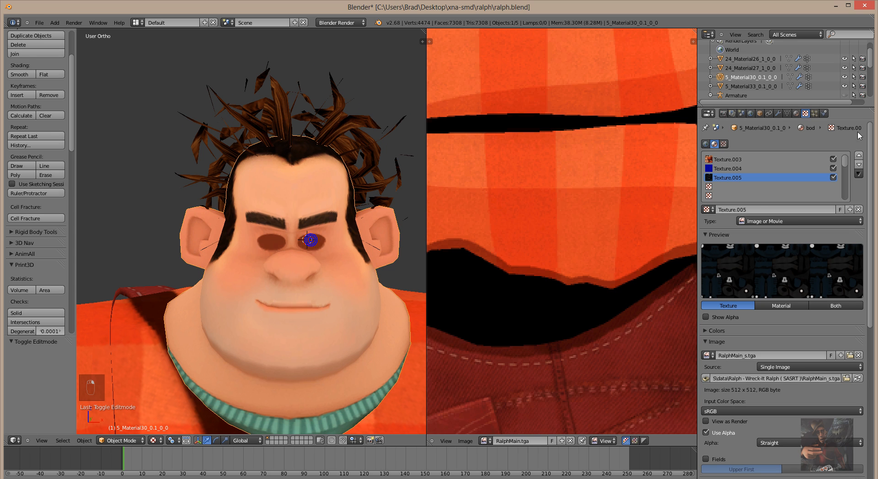
{"action": "left_click", "coordinate": [742, 86]}
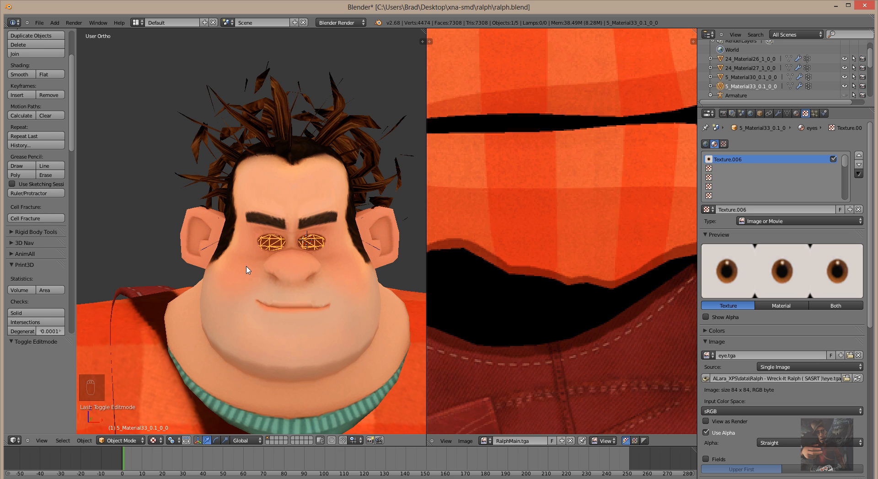
Flip the eye normals so the pupils show, then open 24_Material27_1_0_0 in Edit Mode.
{"action": "key", "text": "Tab"}
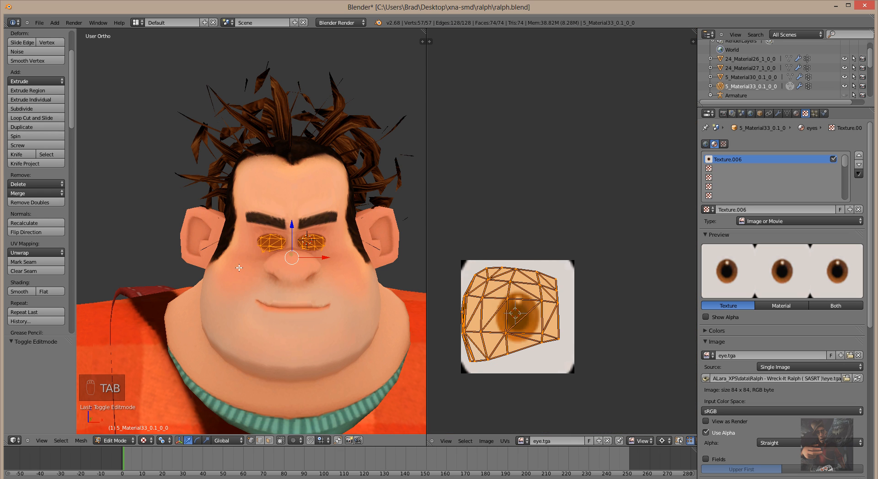
{"action": "left_click", "coordinate": [37, 233]}
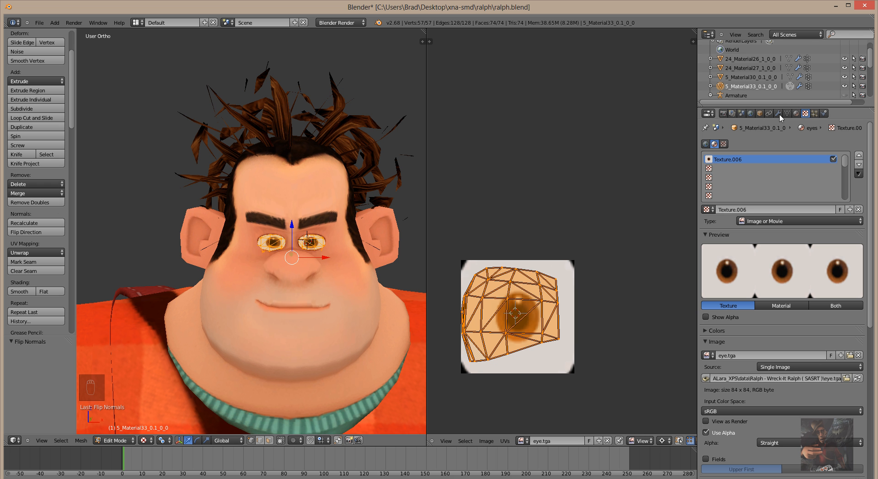
{"action": "left_click", "coordinate": [756, 77]}
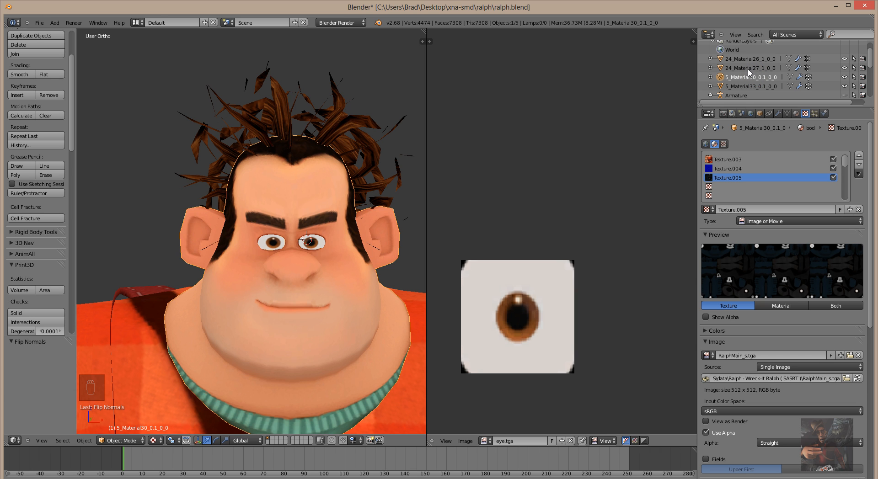
{"action": "left_click", "coordinate": [750, 68]}
{"action": "key", "text": "Tab"}
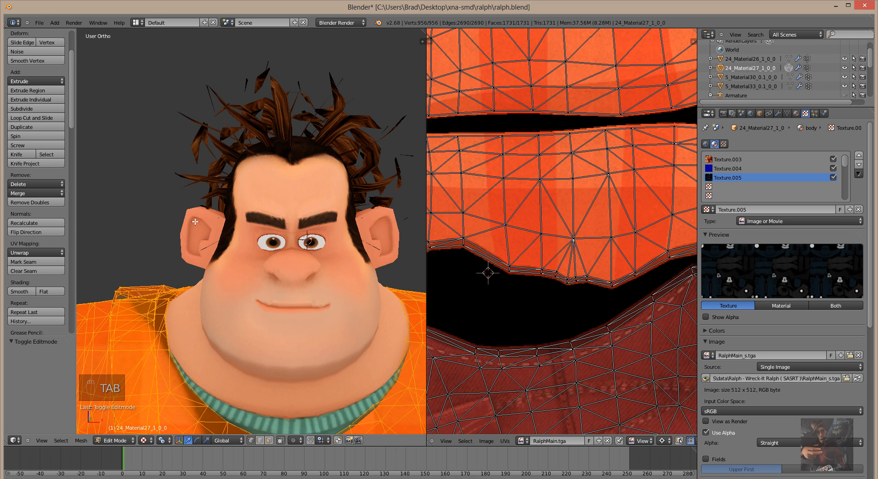
Flip the normals of clothing mesh 24_Material27_1_0_0, inspect the shirt and overalls, then select the hair object.
{"action": "left_click", "coordinate": [40, 232]}
{"action": "scroll", "coordinate": [293, 330], "scroll_direction": "down", "scroll_amount": 6}
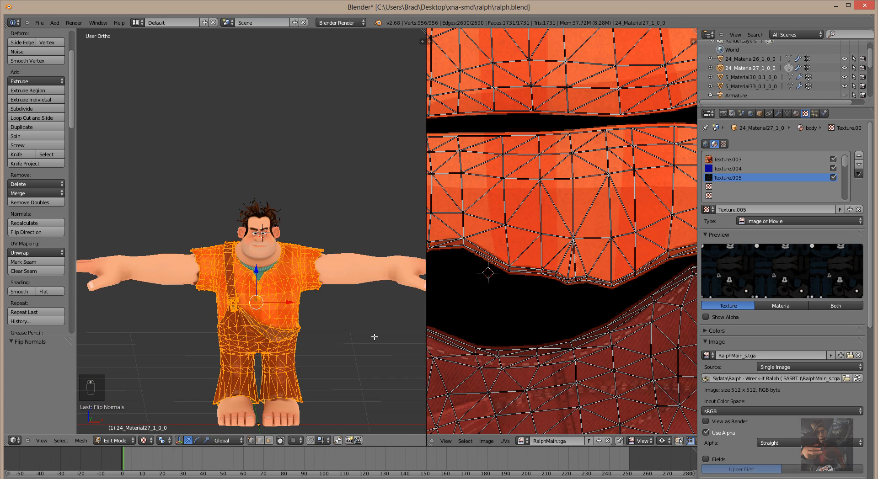
{"action": "middle_click_drag", "start_coordinate": [375, 337], "coordinate": [318, 316]}
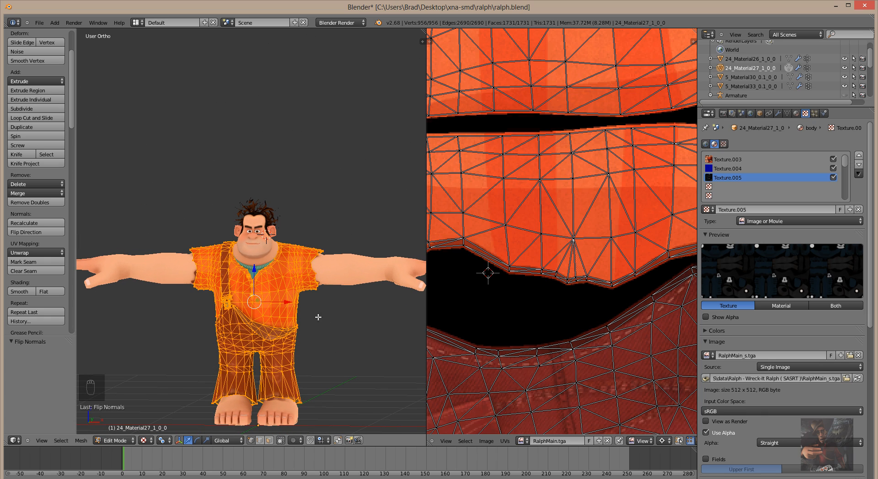
{"action": "scroll", "coordinate": [319, 316], "scroll_direction": "up", "scroll_amount": 3}
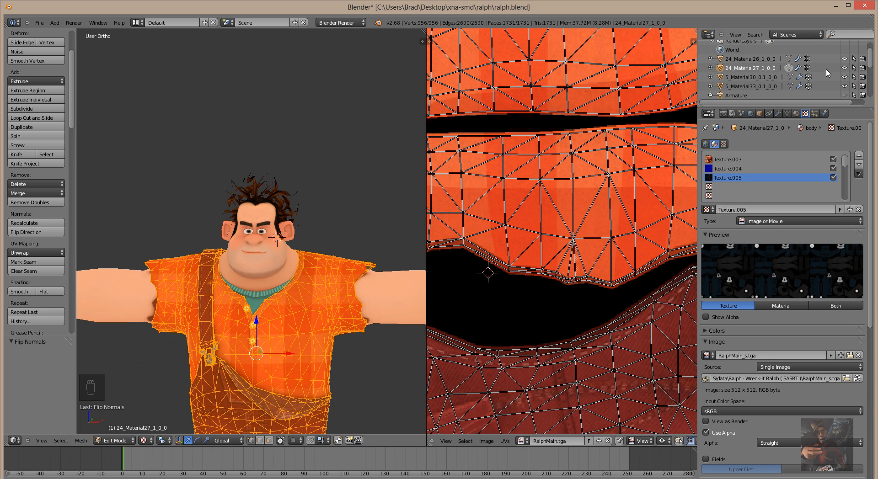
{"action": "left_click", "coordinate": [750, 59]}
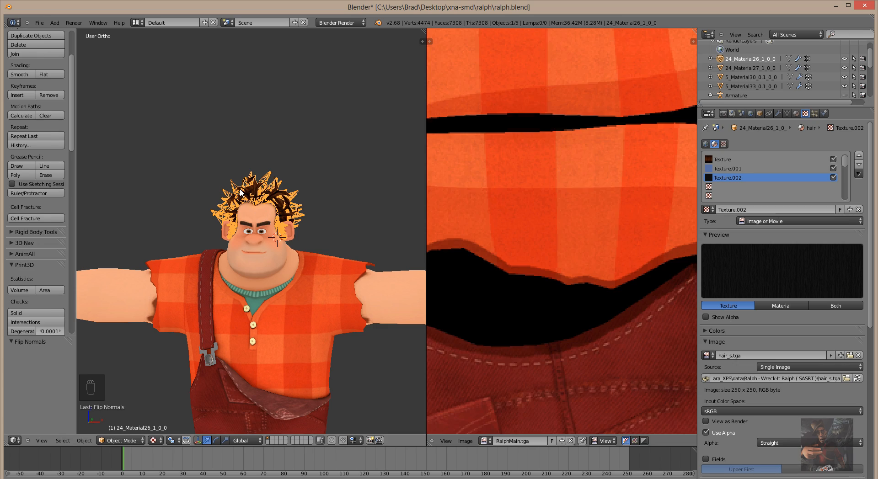
Flip the normals of hair mesh 24_Material26_1_0_0 in Edit Mode, then return to Object Mode.
{"action": "key", "text": "Tab"}
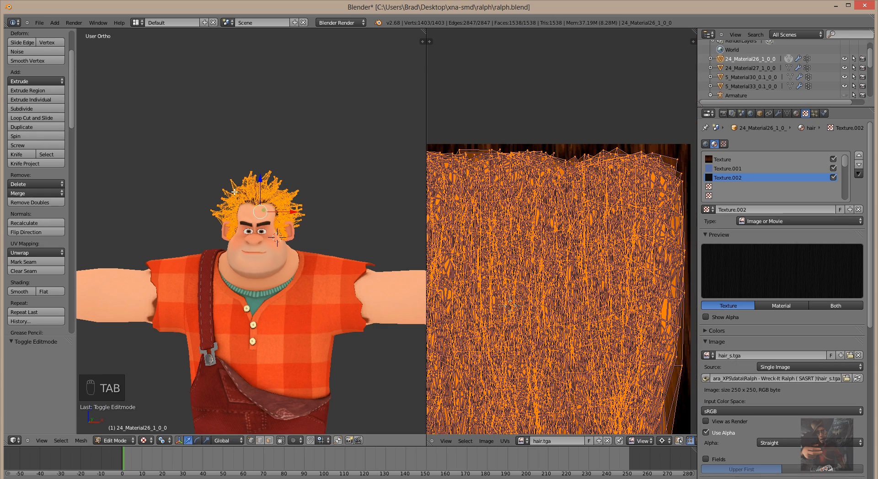
{"action": "left_click", "coordinate": [36, 232]}
{"action": "mouse_move", "coordinate": [313, 265]}
{"action": "middle_mouse_down"}
{"action": "mouse_move", "coordinate": [267, 280]}
{"action": "mouse_move", "coordinate": [274, 291]}
{"action": "mouse_move", "coordinate": [325, 293]}
{"action": "mouse_move", "coordinate": [361, 310]}
{"action": "mouse_move", "coordinate": [348, 218]}
{"action": "mouse_move", "coordinate": [308, 273]}
{"action": "mouse_move", "coordinate": [324, 270]}
{"action": "mouse_move", "coordinate": [316, 276]}
{"action": "middle_mouse_up"}
{"action": "key", "text": "Tab"}
{"action": "scroll", "coordinate": [310, 281], "scroll_direction": "down", "scroll_amount": 4}
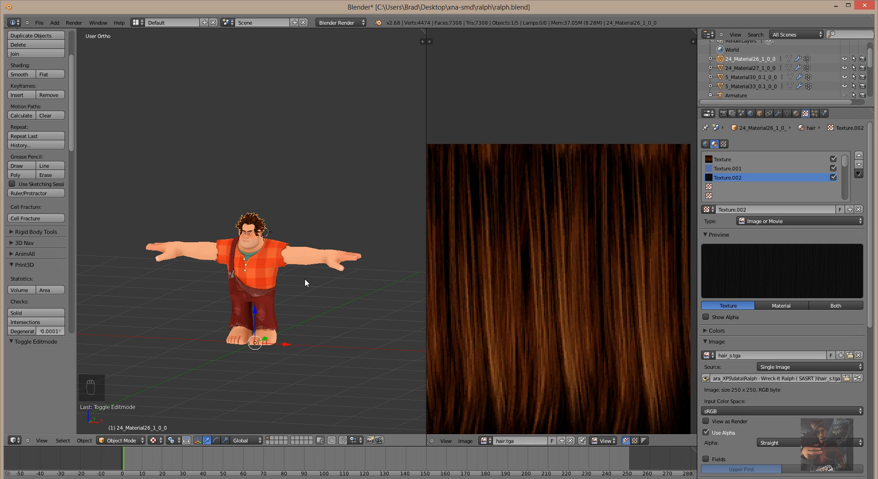
Unhide the armature bones with Alt+H and view Ralph from the front.
{"action": "key", "text": "alt+h"}
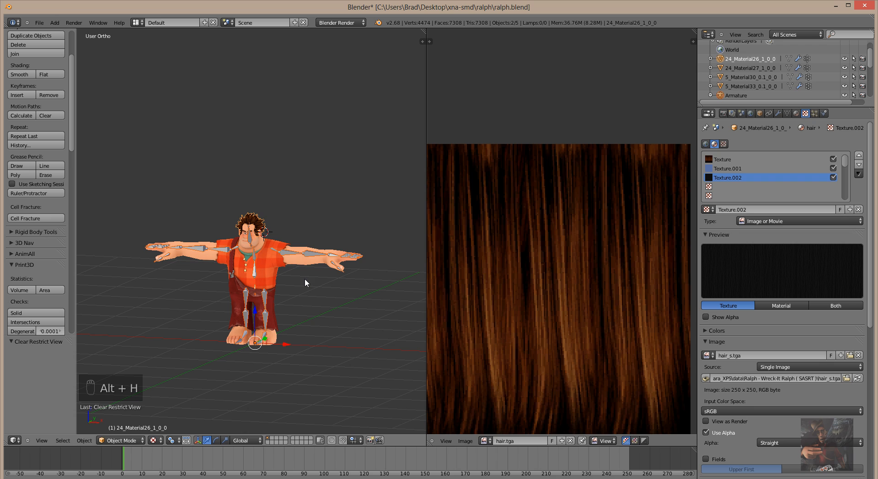
{"action": "mouse_move", "coordinate": [314, 289]}
{"action": "middle_mouse_down"}
{"action": "mouse_move", "coordinate": [385, 297]}
{"action": "mouse_move", "coordinate": [335, 298]}
{"action": "mouse_move", "coordinate": [325, 273]}
{"action": "mouse_move", "coordinate": [241, 289]}
{"action": "mouse_move", "coordinate": [309, 300]}
{"action": "mouse_move", "coordinate": [313, 288]}
{"action": "middle_mouse_up"}
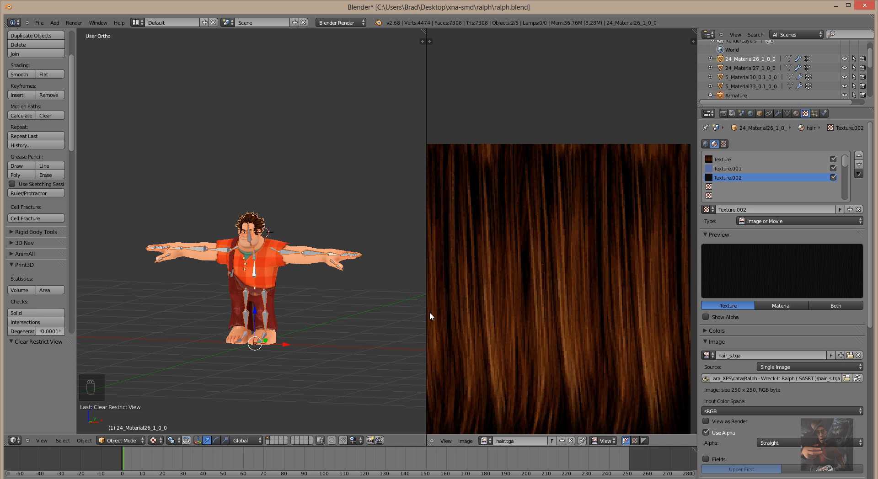
{"action": "scroll", "coordinate": [309, 328], "scroll_direction": "up", "scroll_amount": 5}
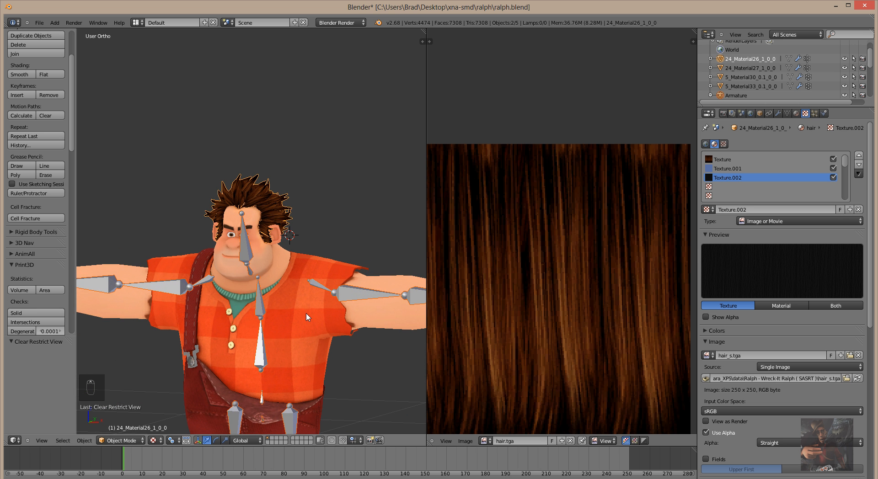
Save the file ralph.blend.
{"action": "scroll", "coordinate": [306, 315], "scroll_direction": "down", "scroll_amount": 2}
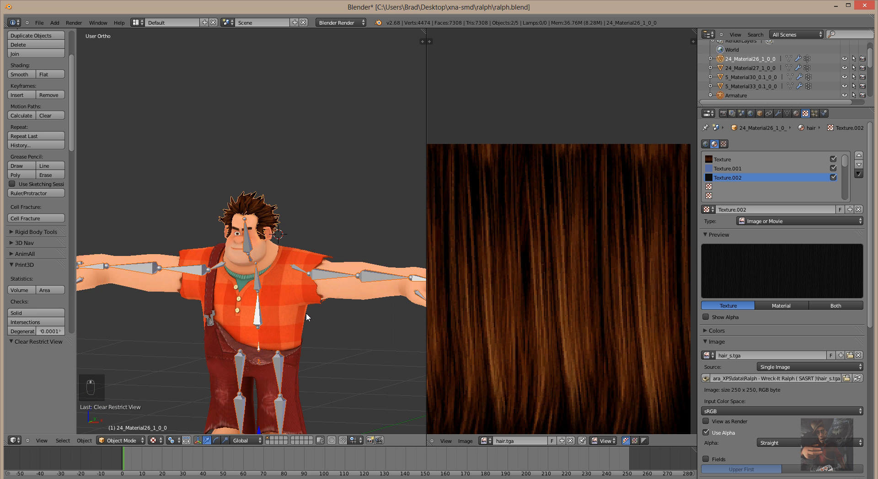
{"action": "left_click", "coordinate": [39, 22]}
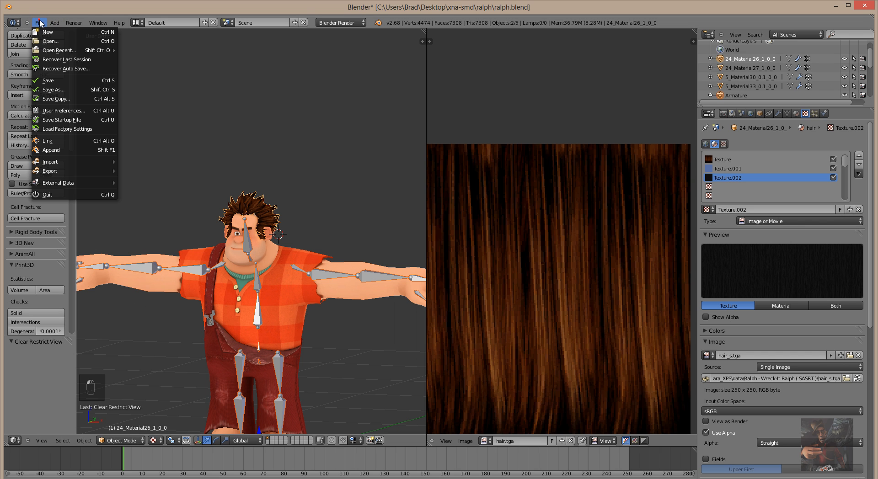
{"action": "left_click", "coordinate": [51, 81]}
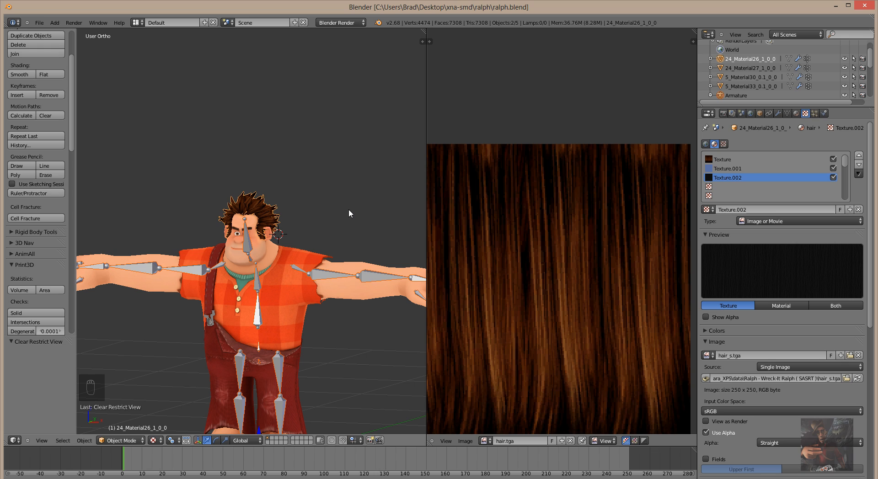